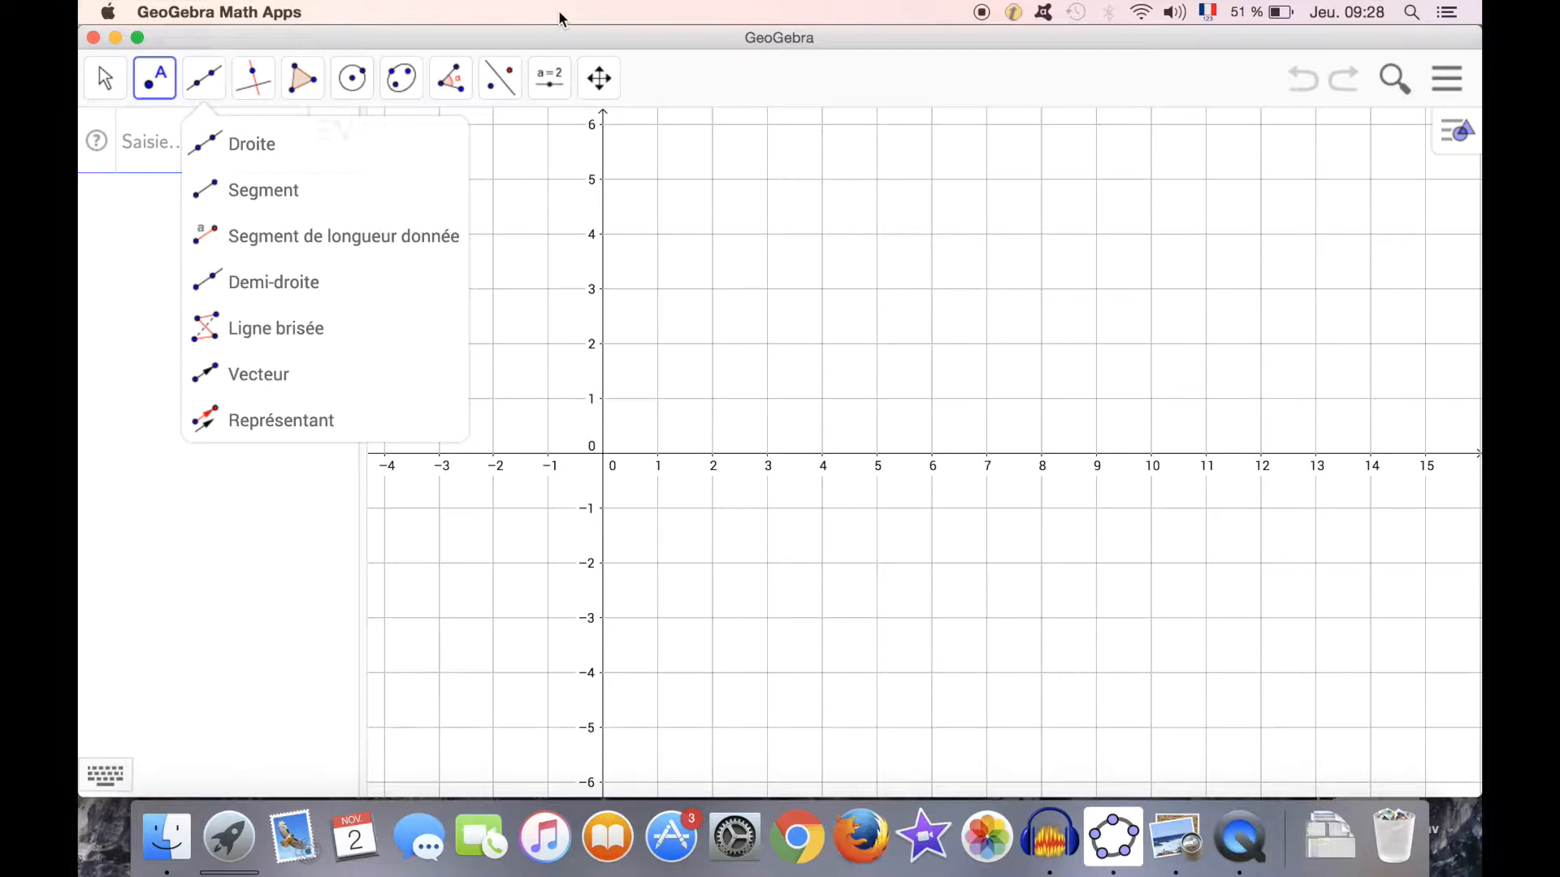
Step: Set the interface language to French / Français in the options
left_click(1444, 86)
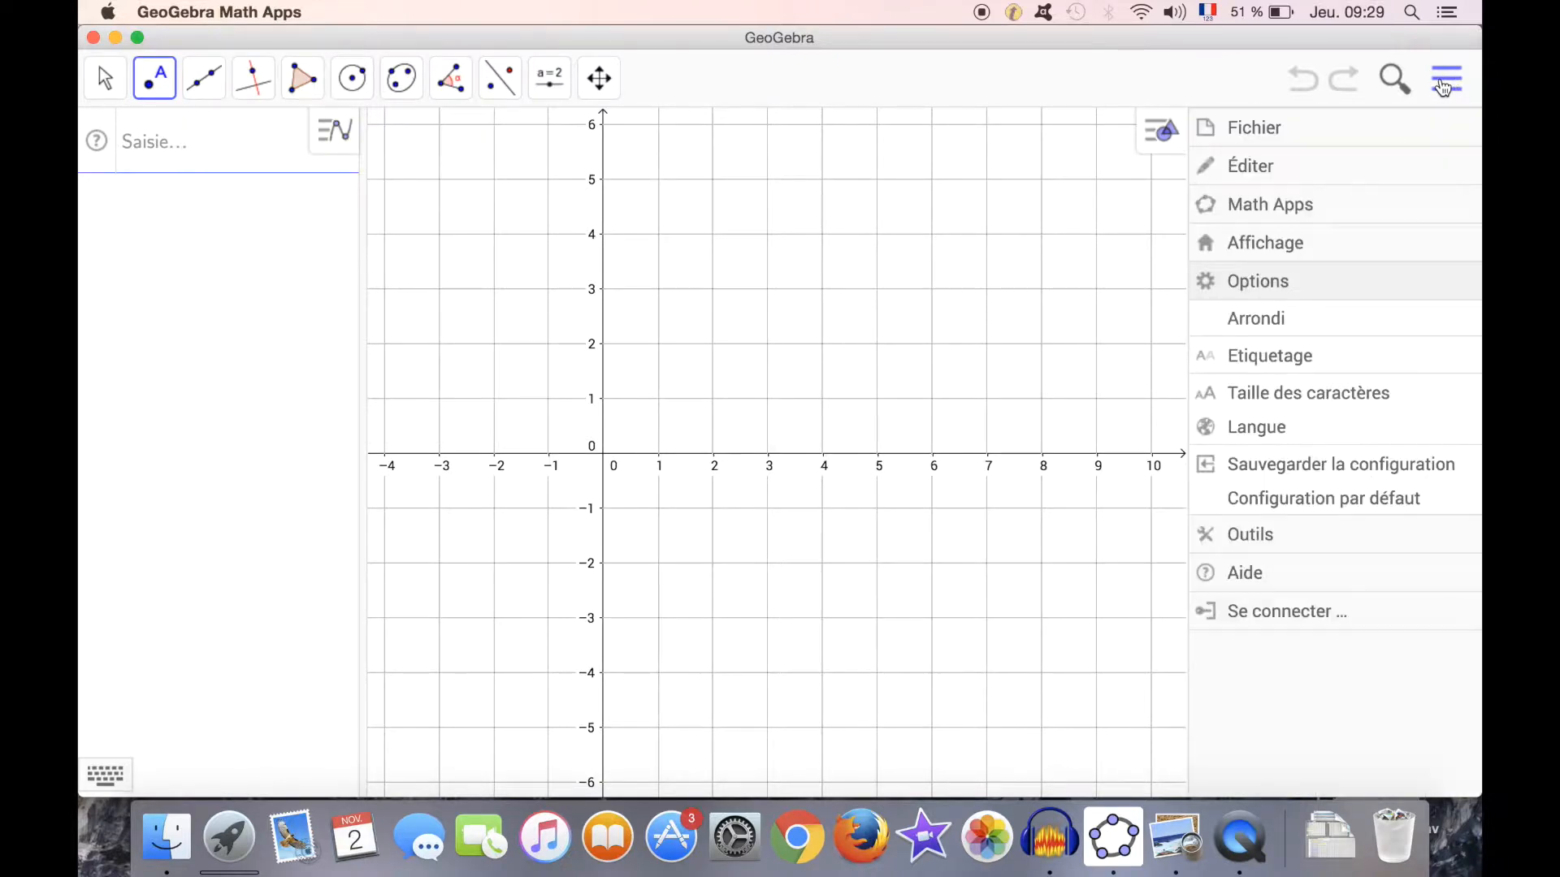
left_click(1276, 286)
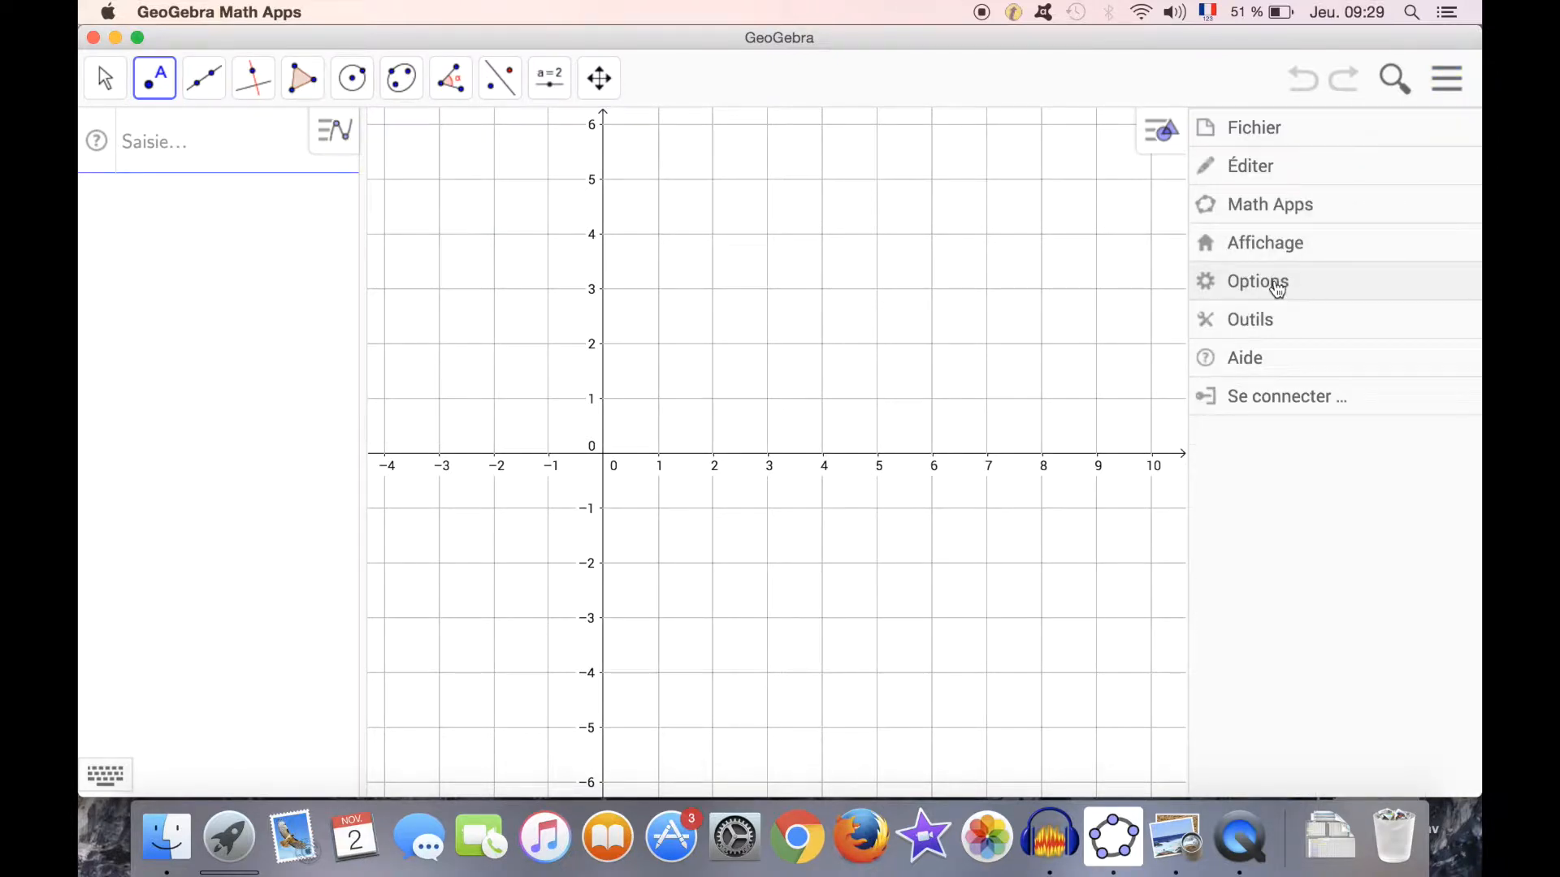
left_click(1277, 286)
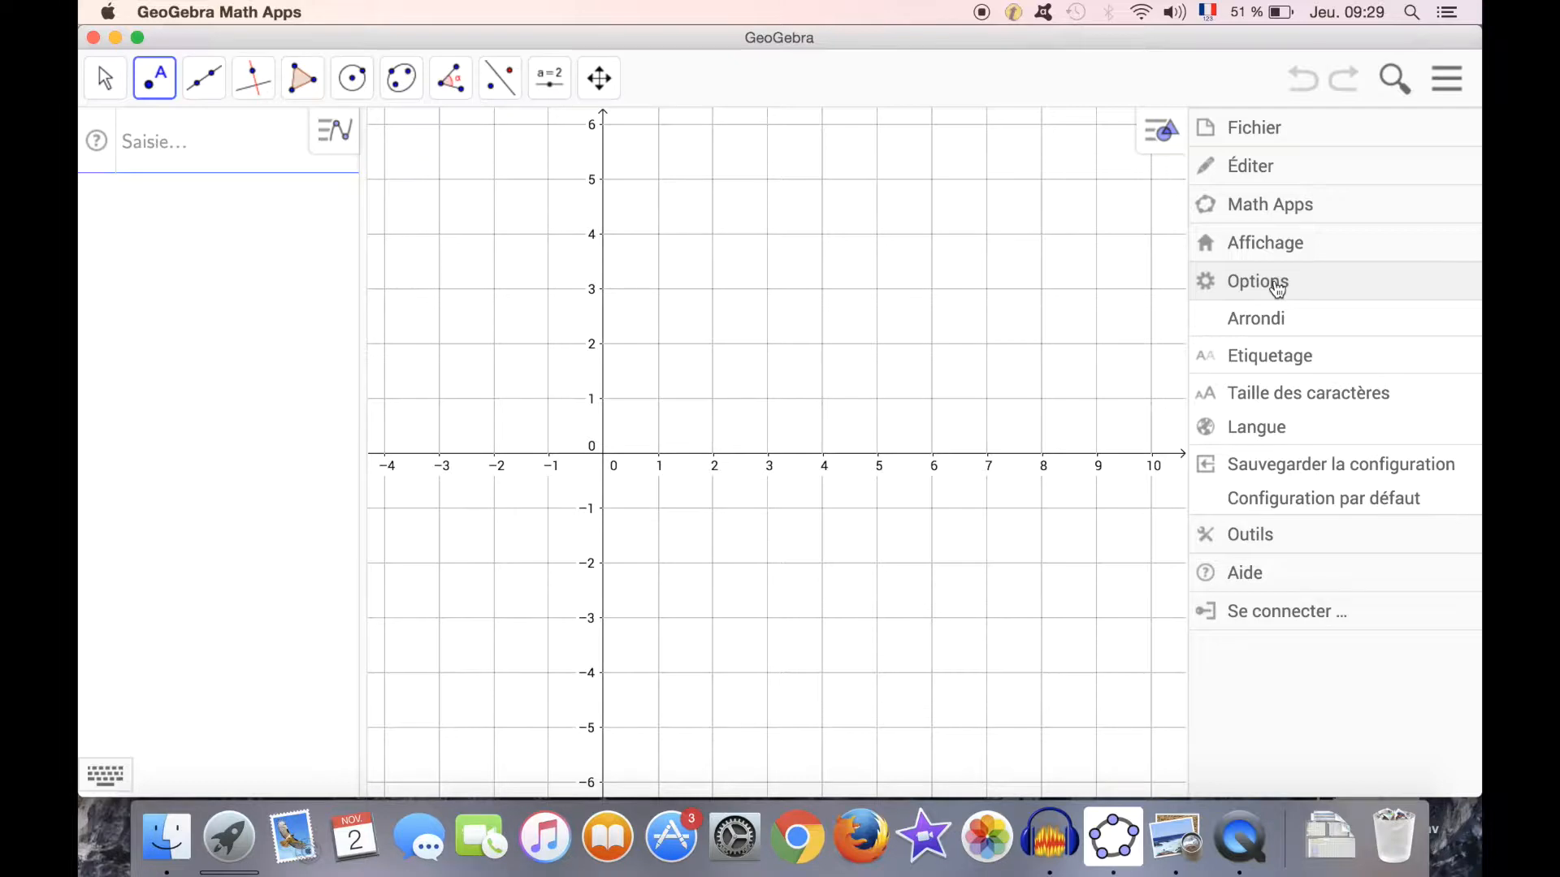
left_click(1259, 432)
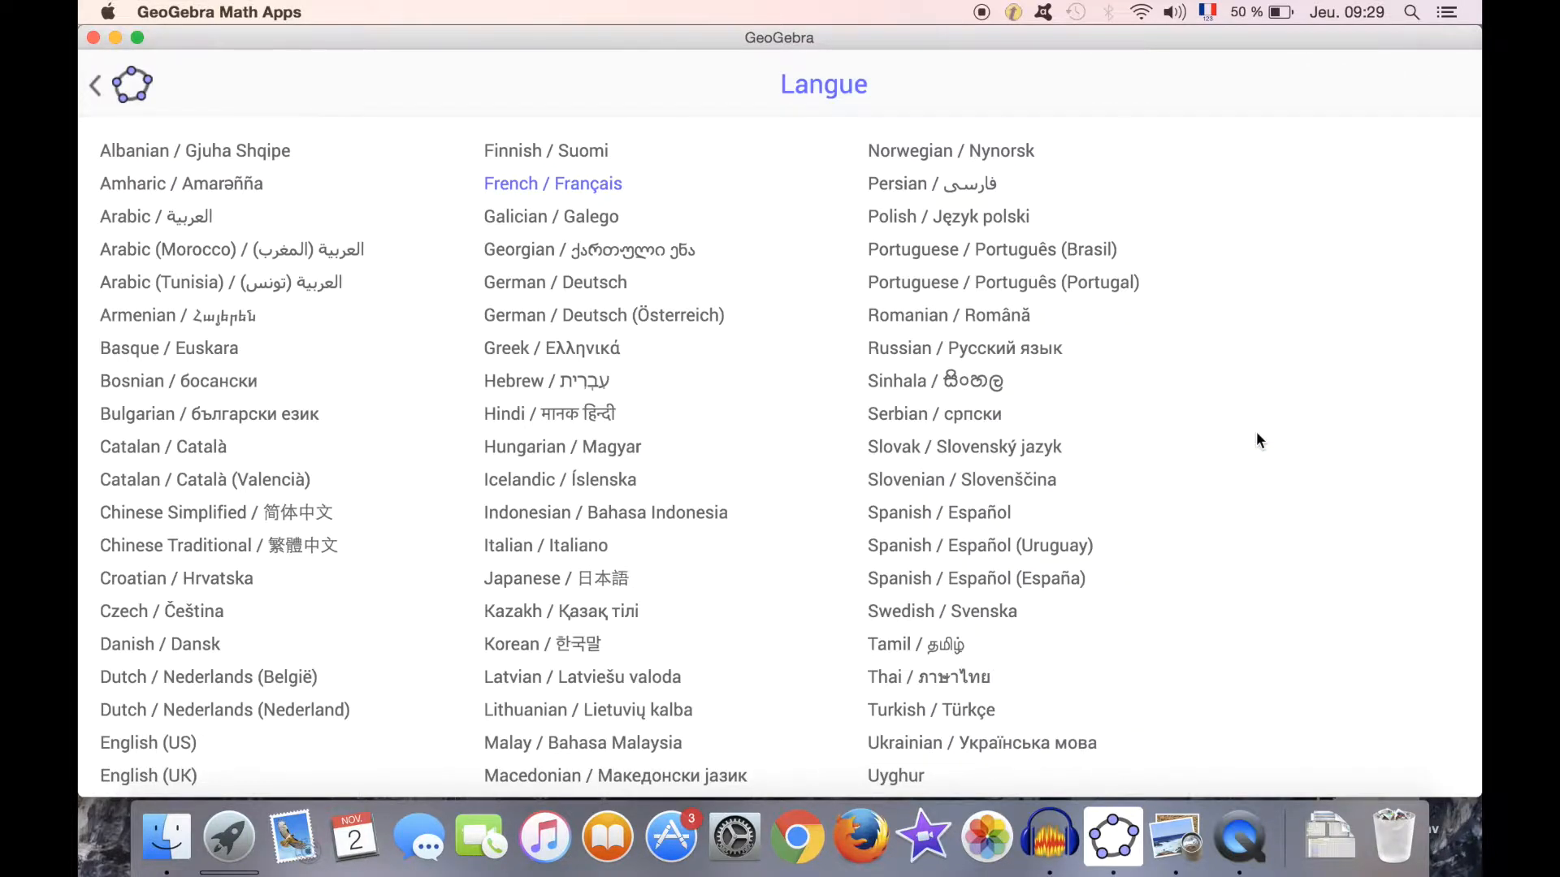
left_click(598, 190)
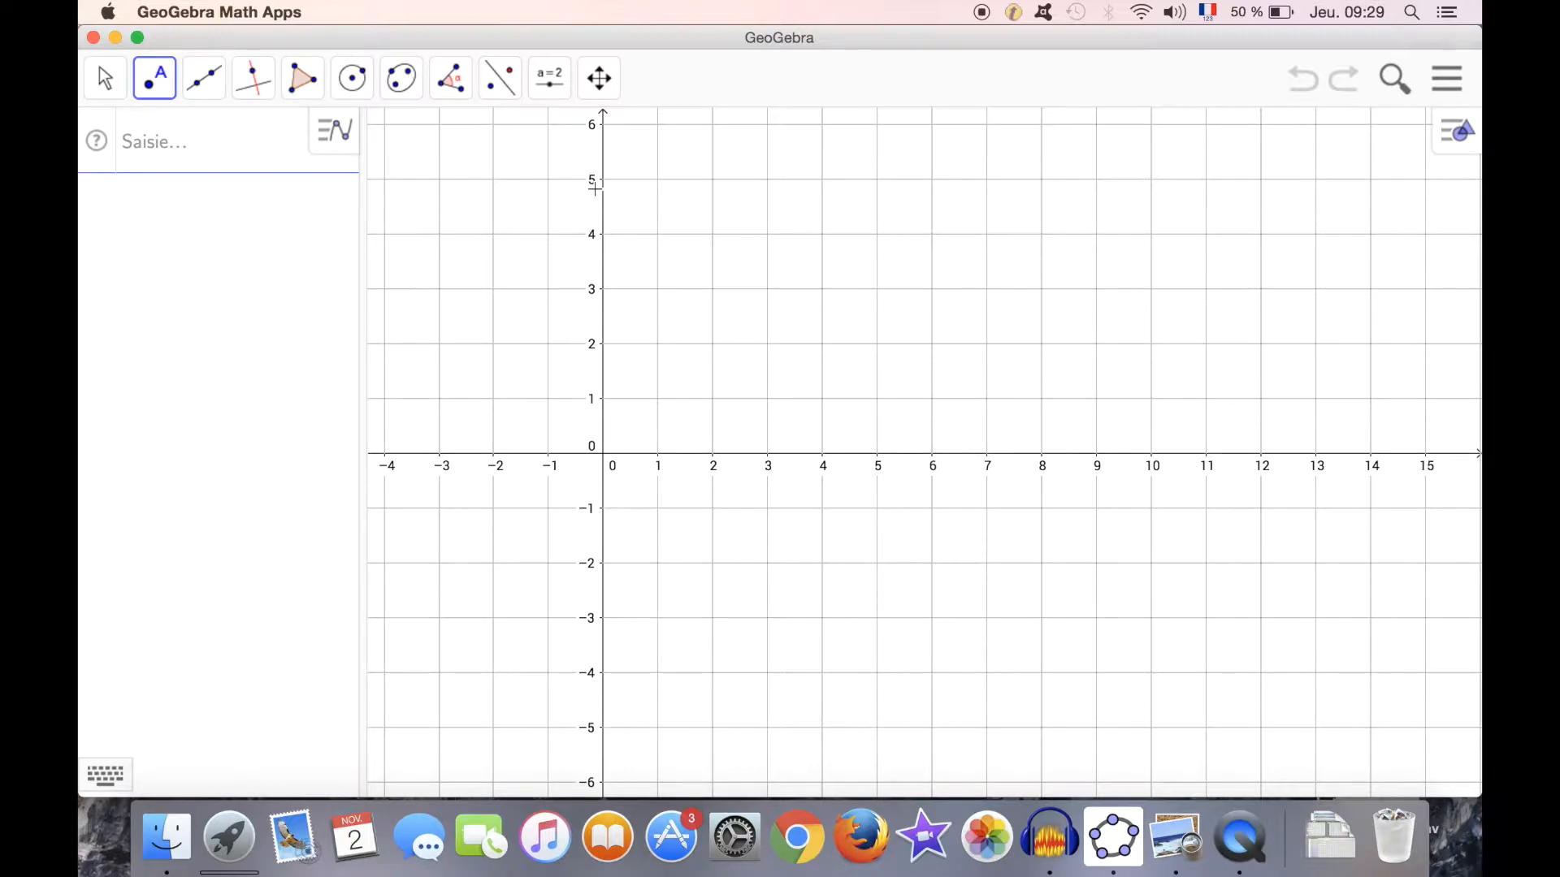
Step: Consult the exercise sheet and place a first point at about (3.16, 3.32) with the Point tool
key("super+Tab")
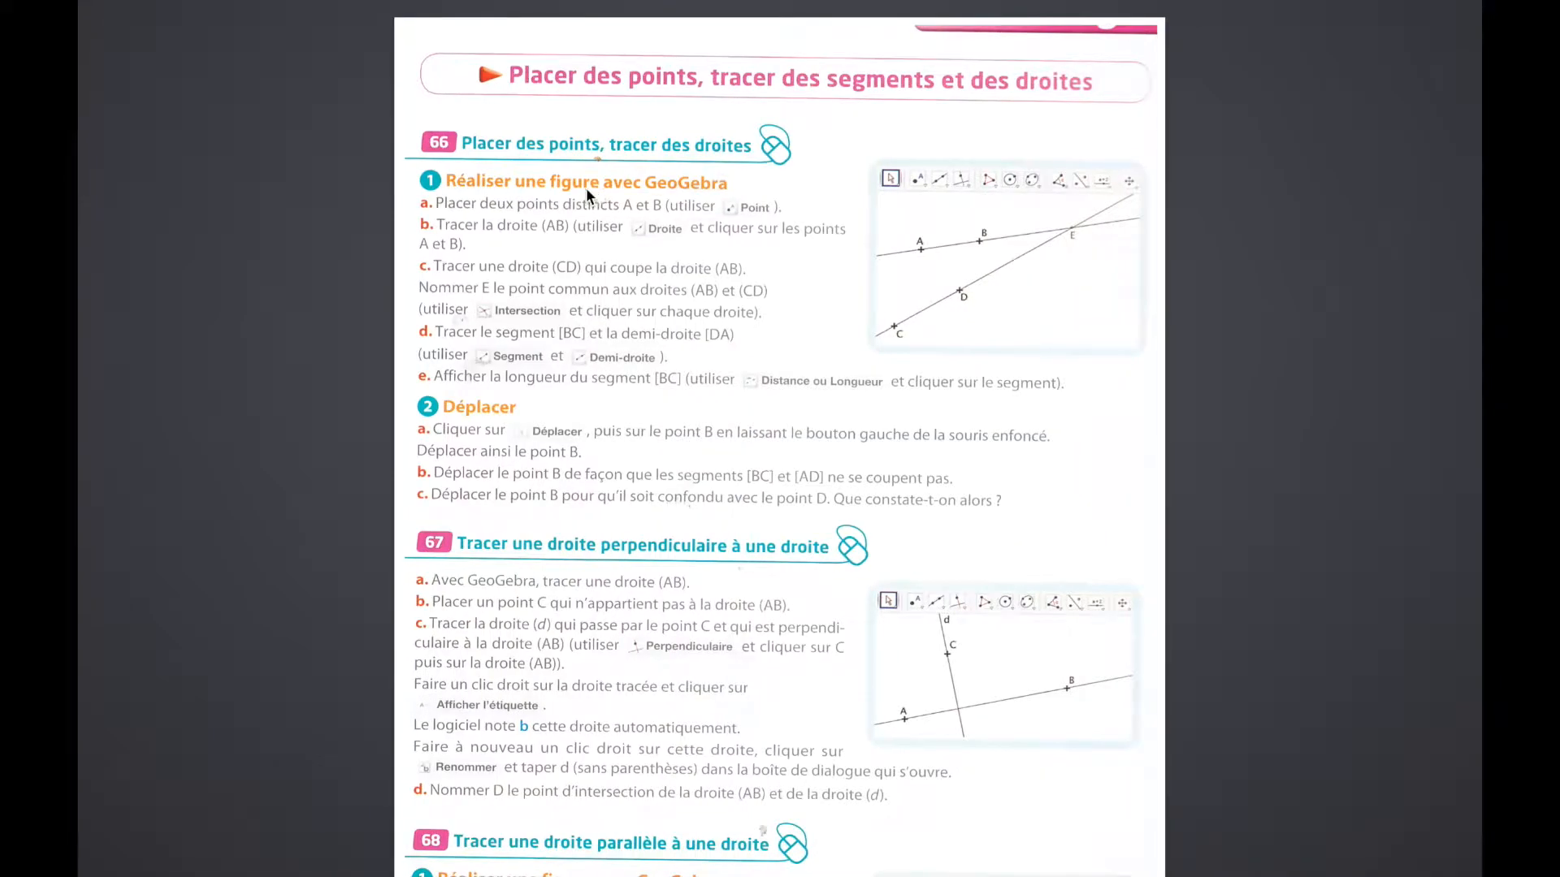
key("super+Tab")
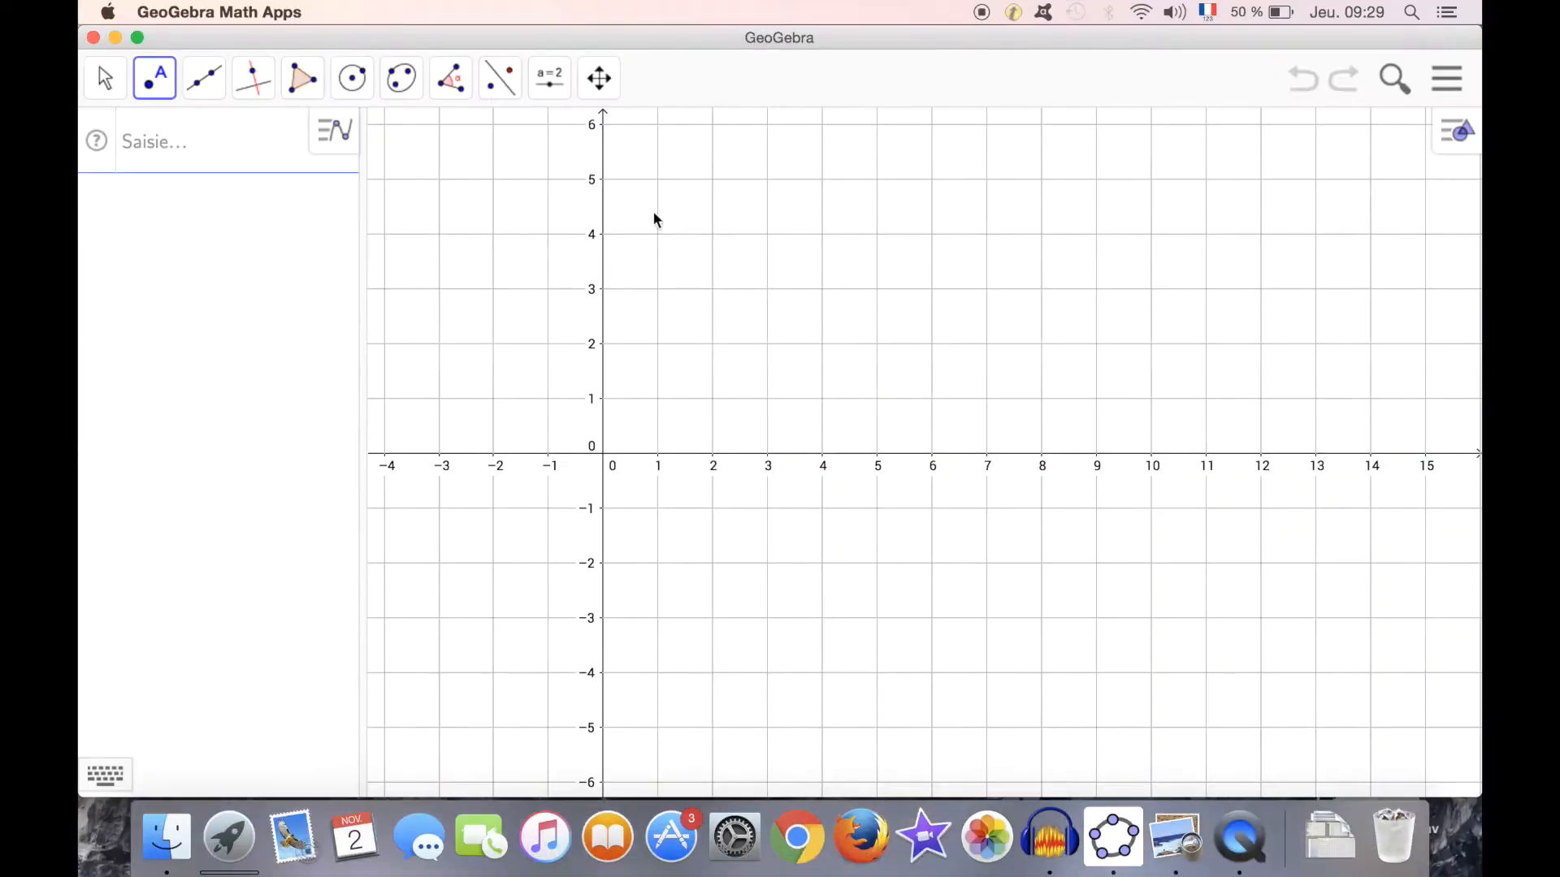
left_click(156, 81)
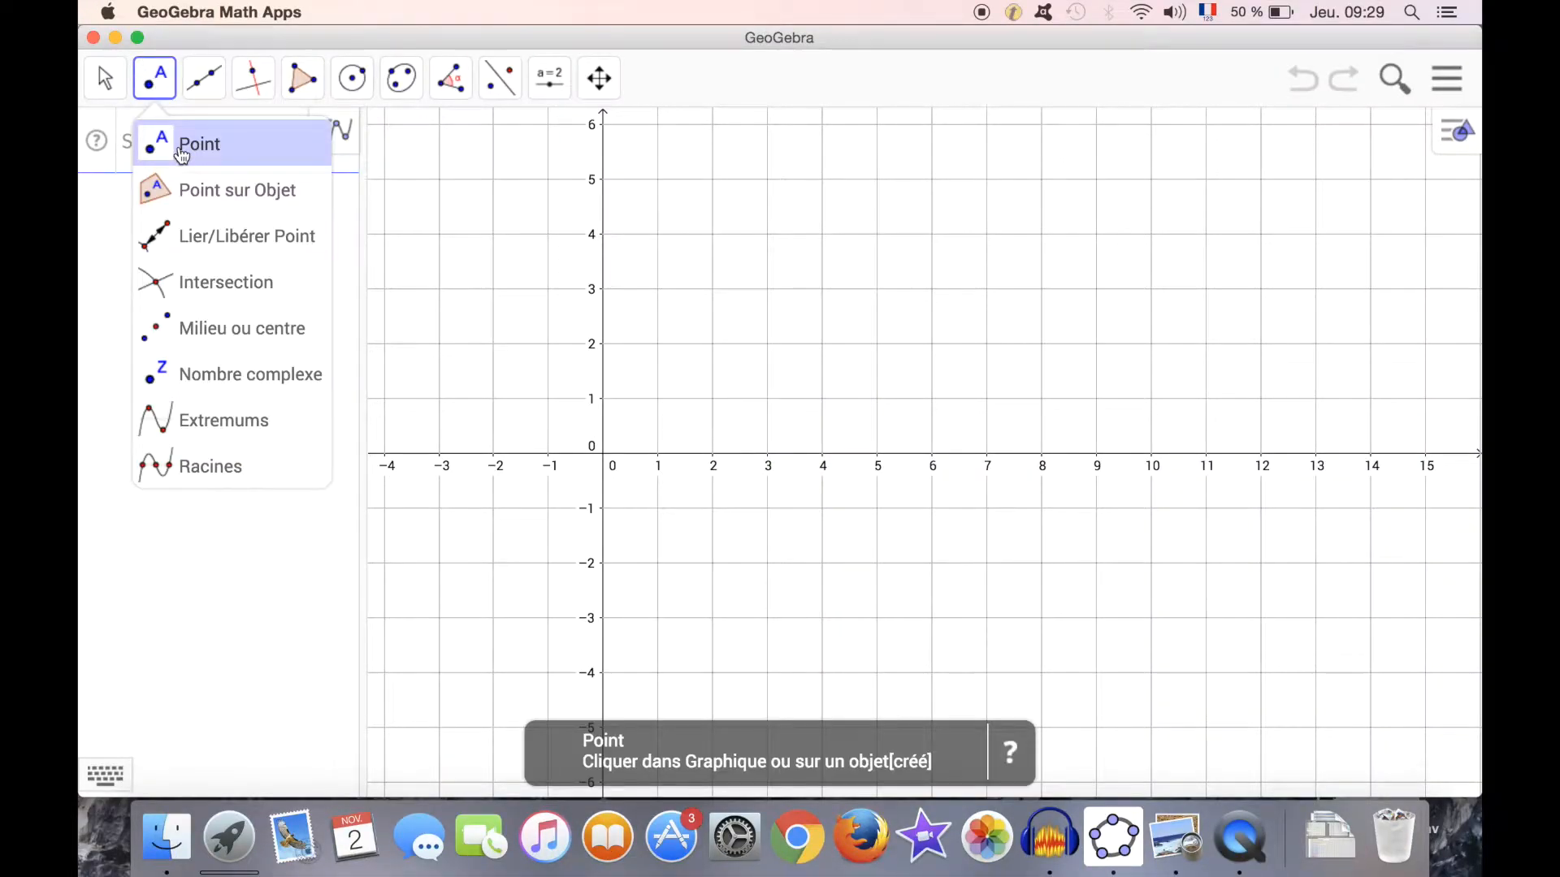
left_click(182, 146)
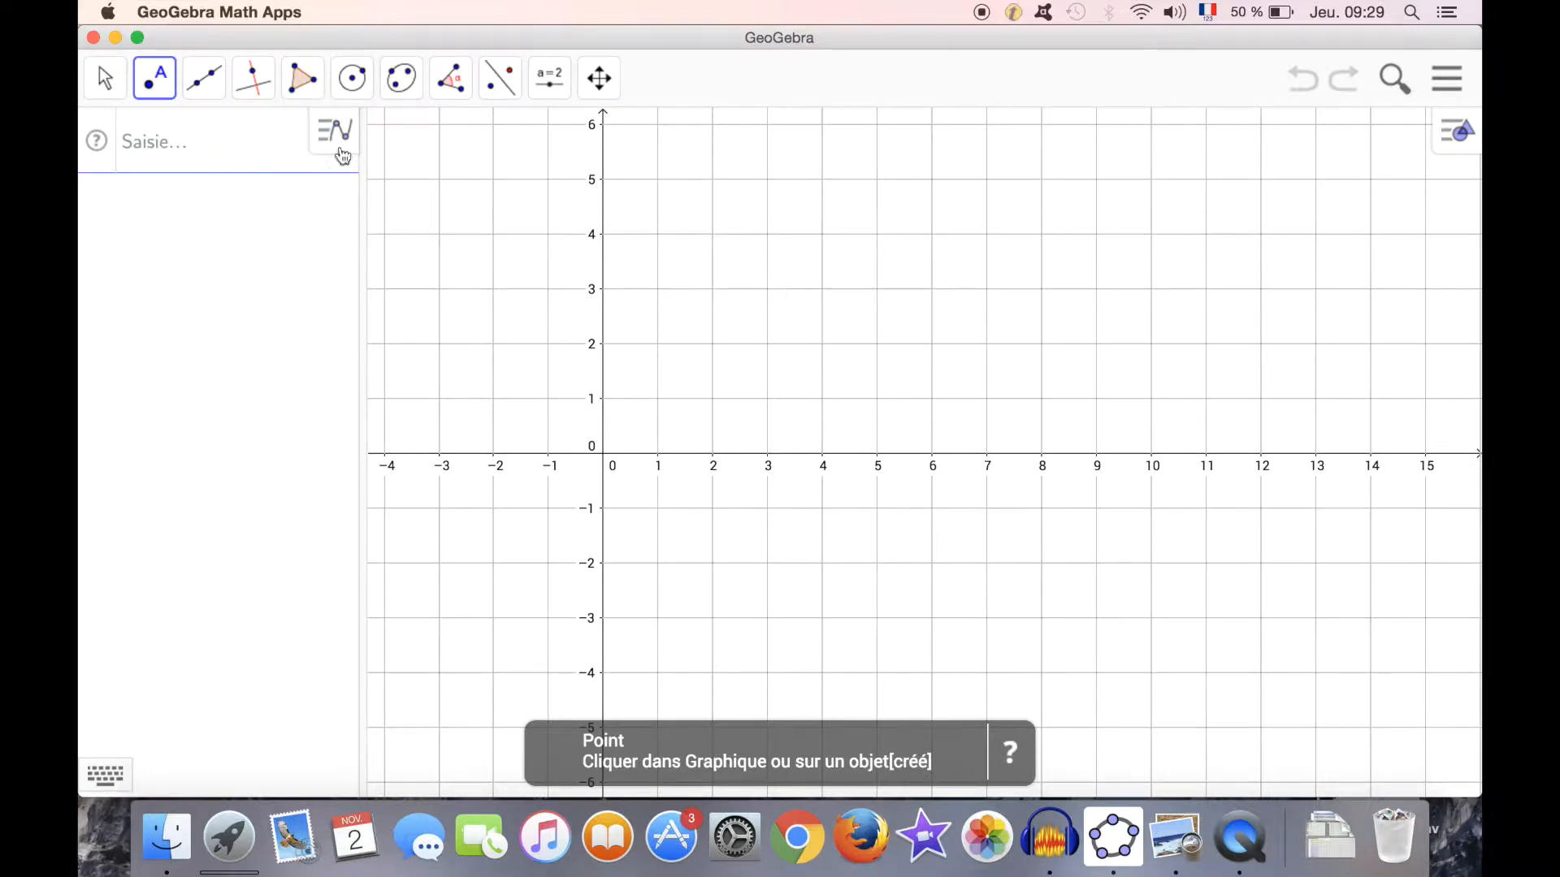
left_click(776, 271)
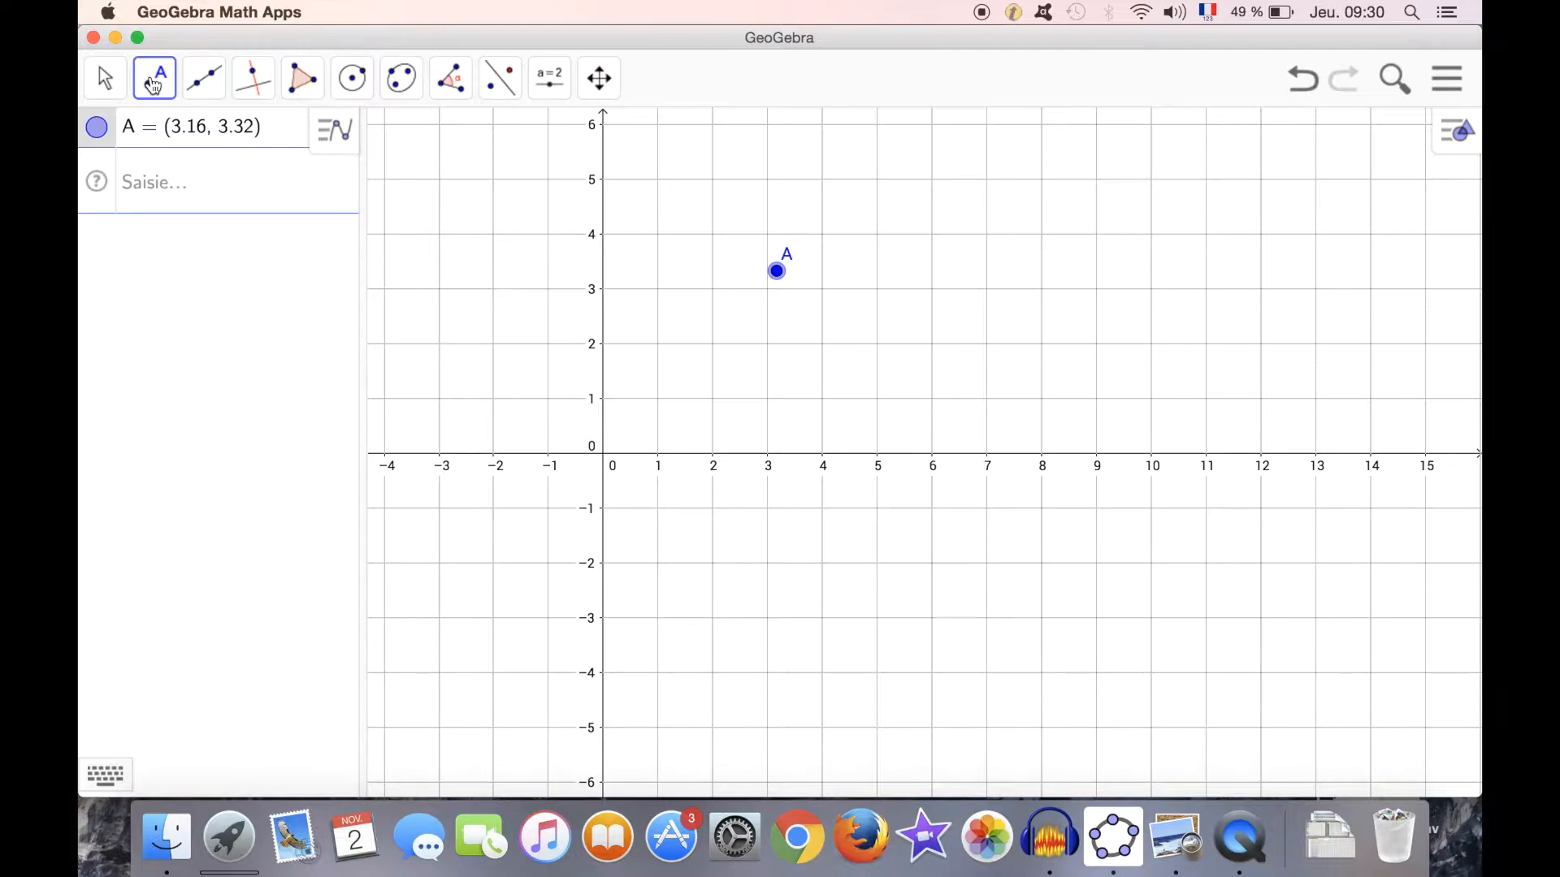
Step: Try pink as point A's colour and set it back to blue
left_click(1456, 136)
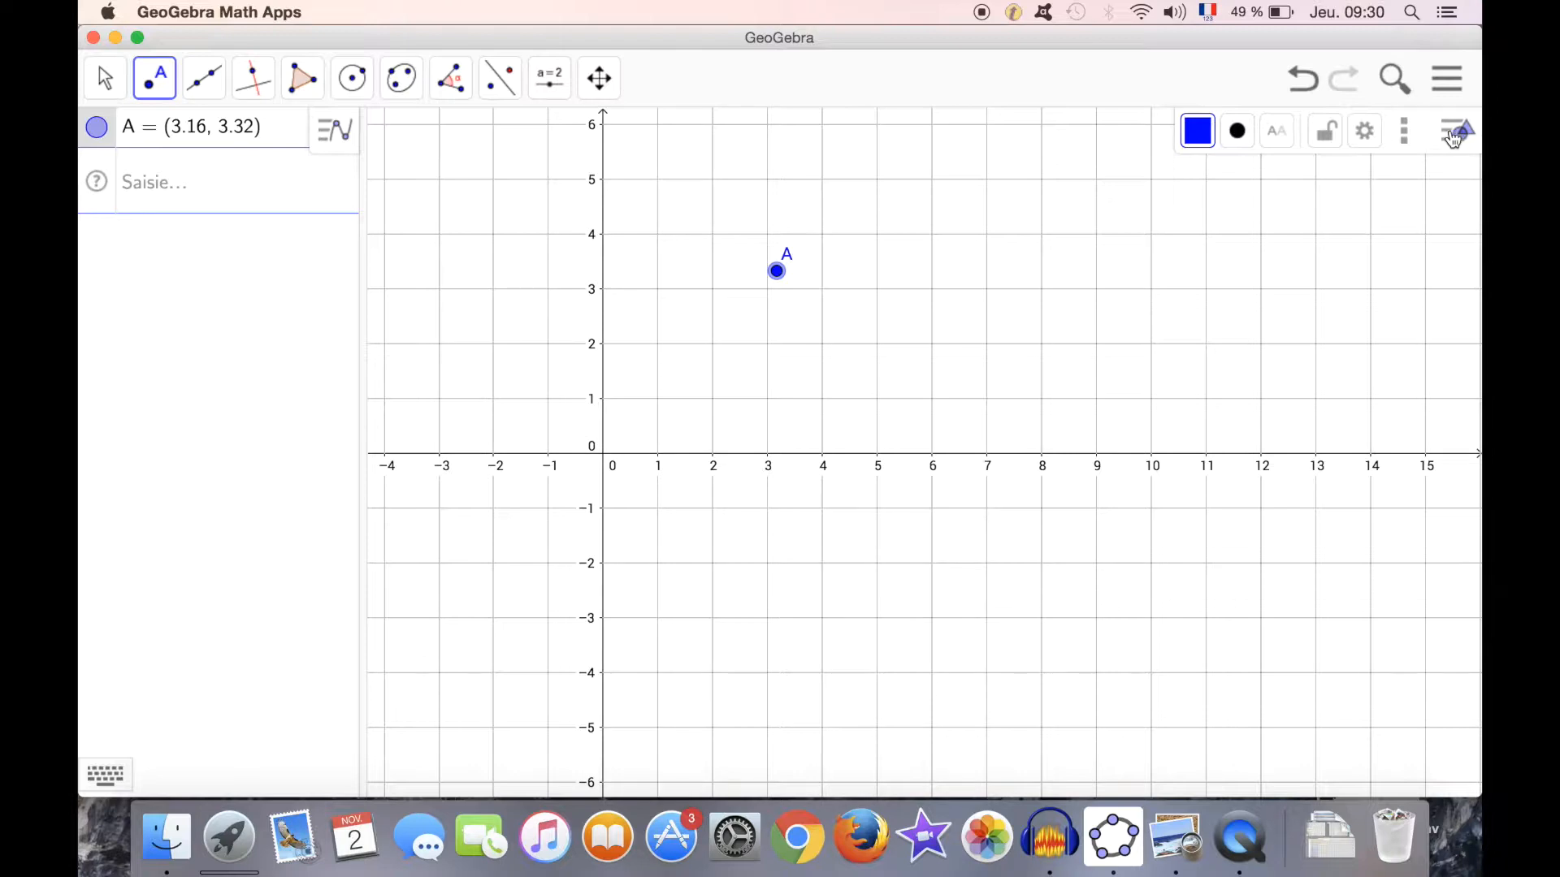
left_click(1200, 134)
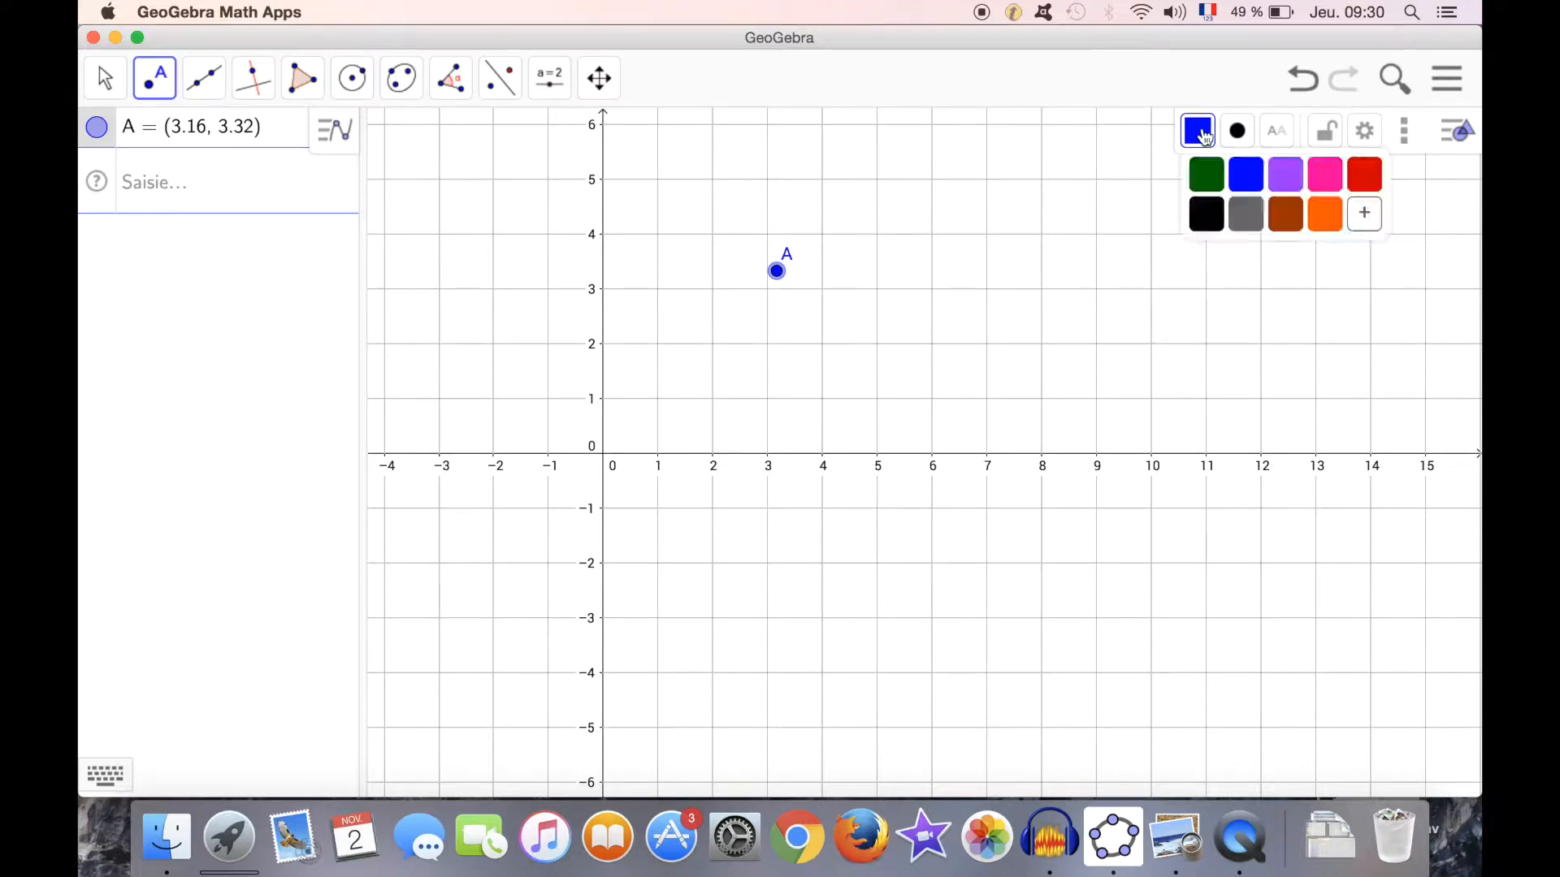
left_click(1316, 175)
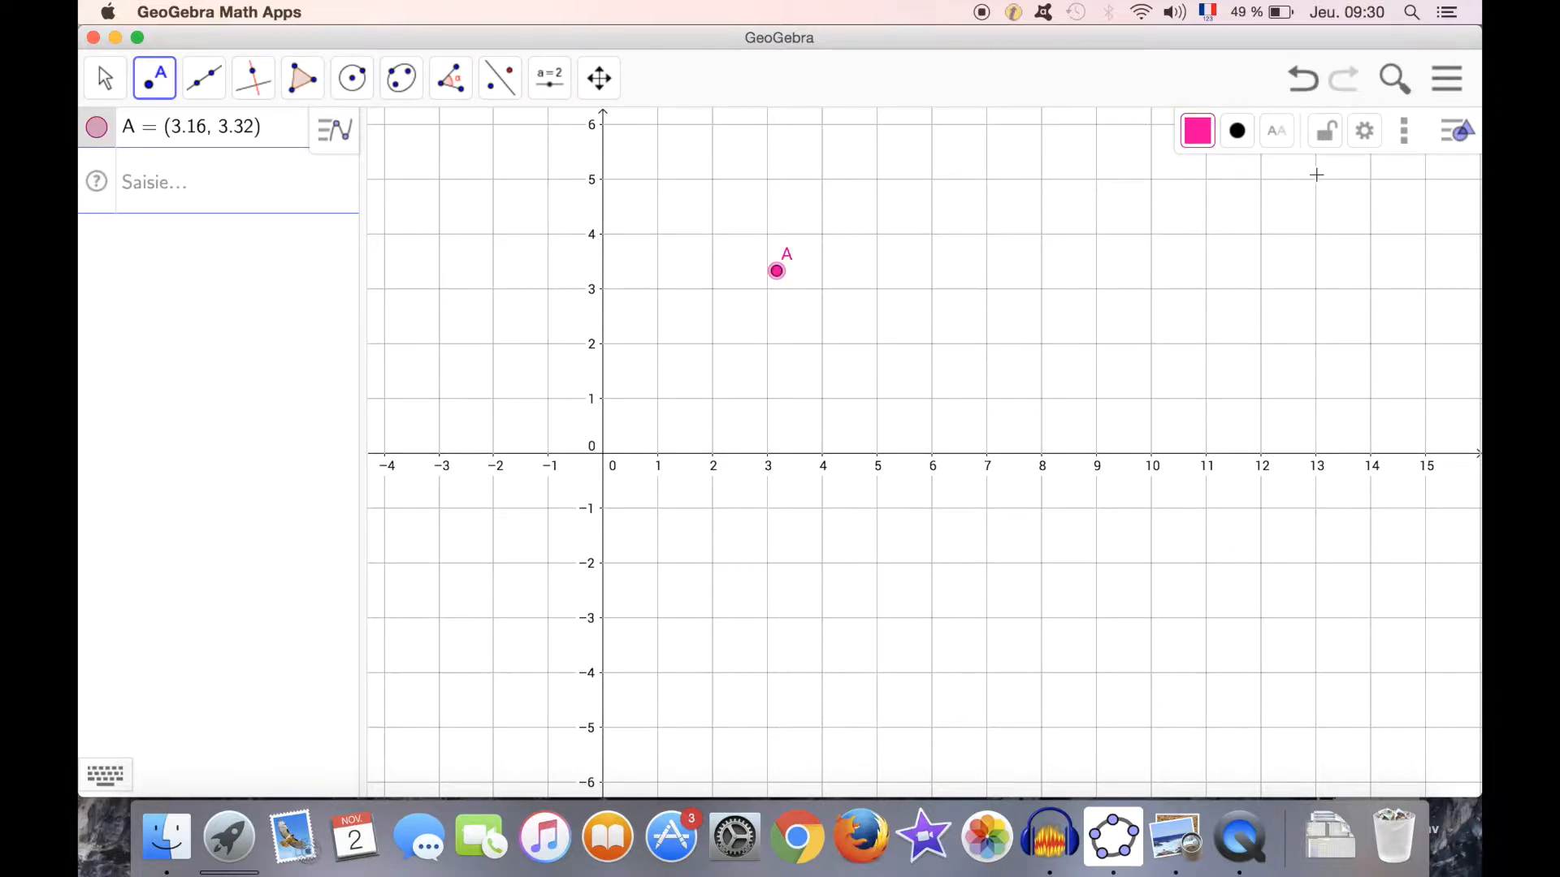
left_click(1195, 133)
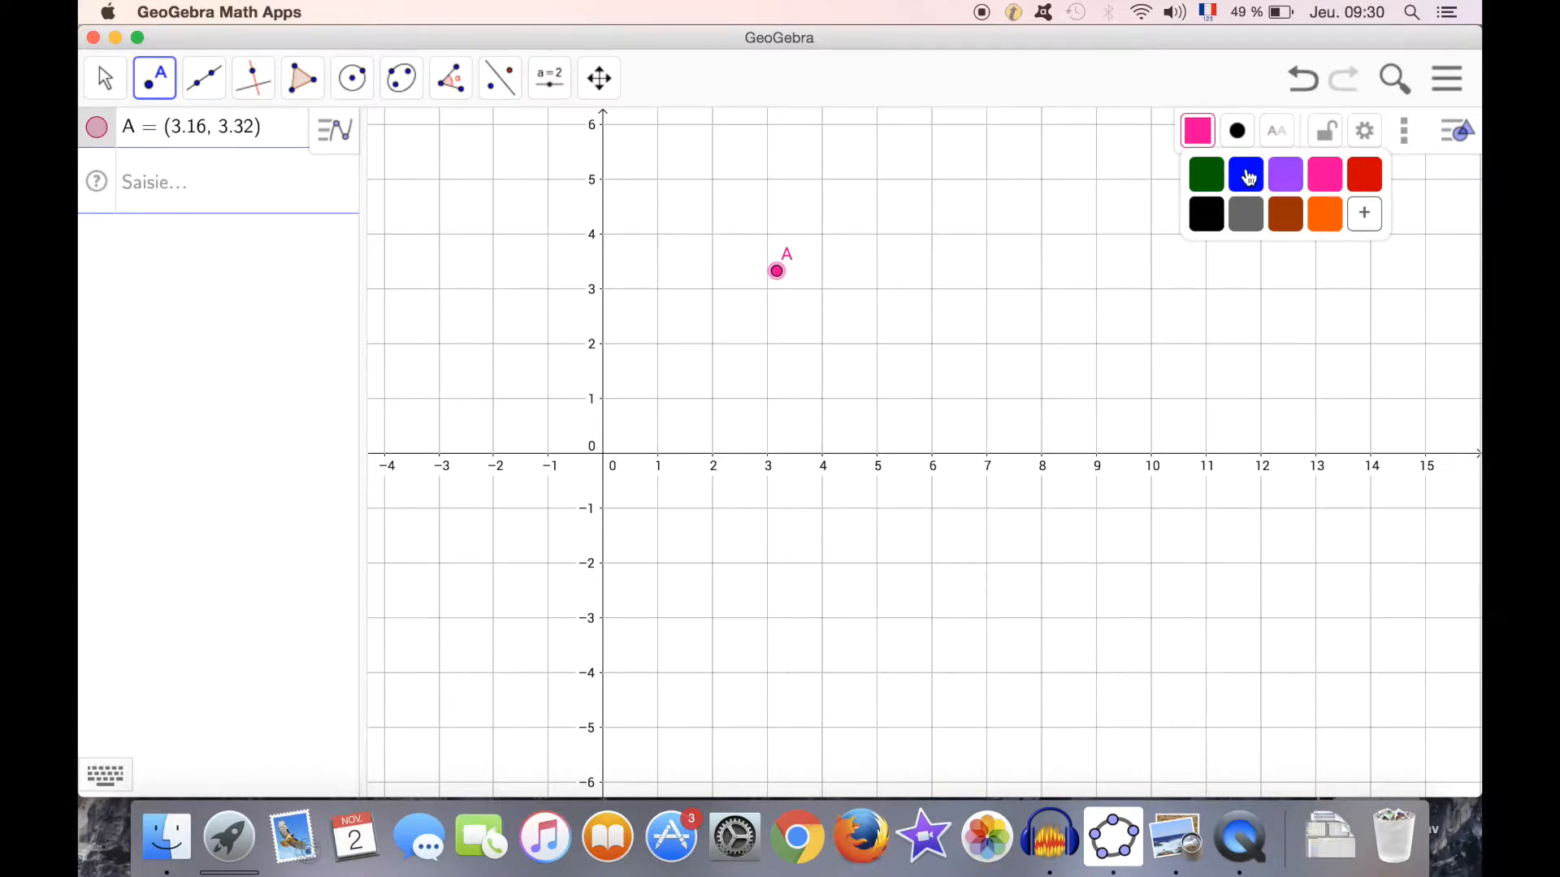
left_click(1248, 177)
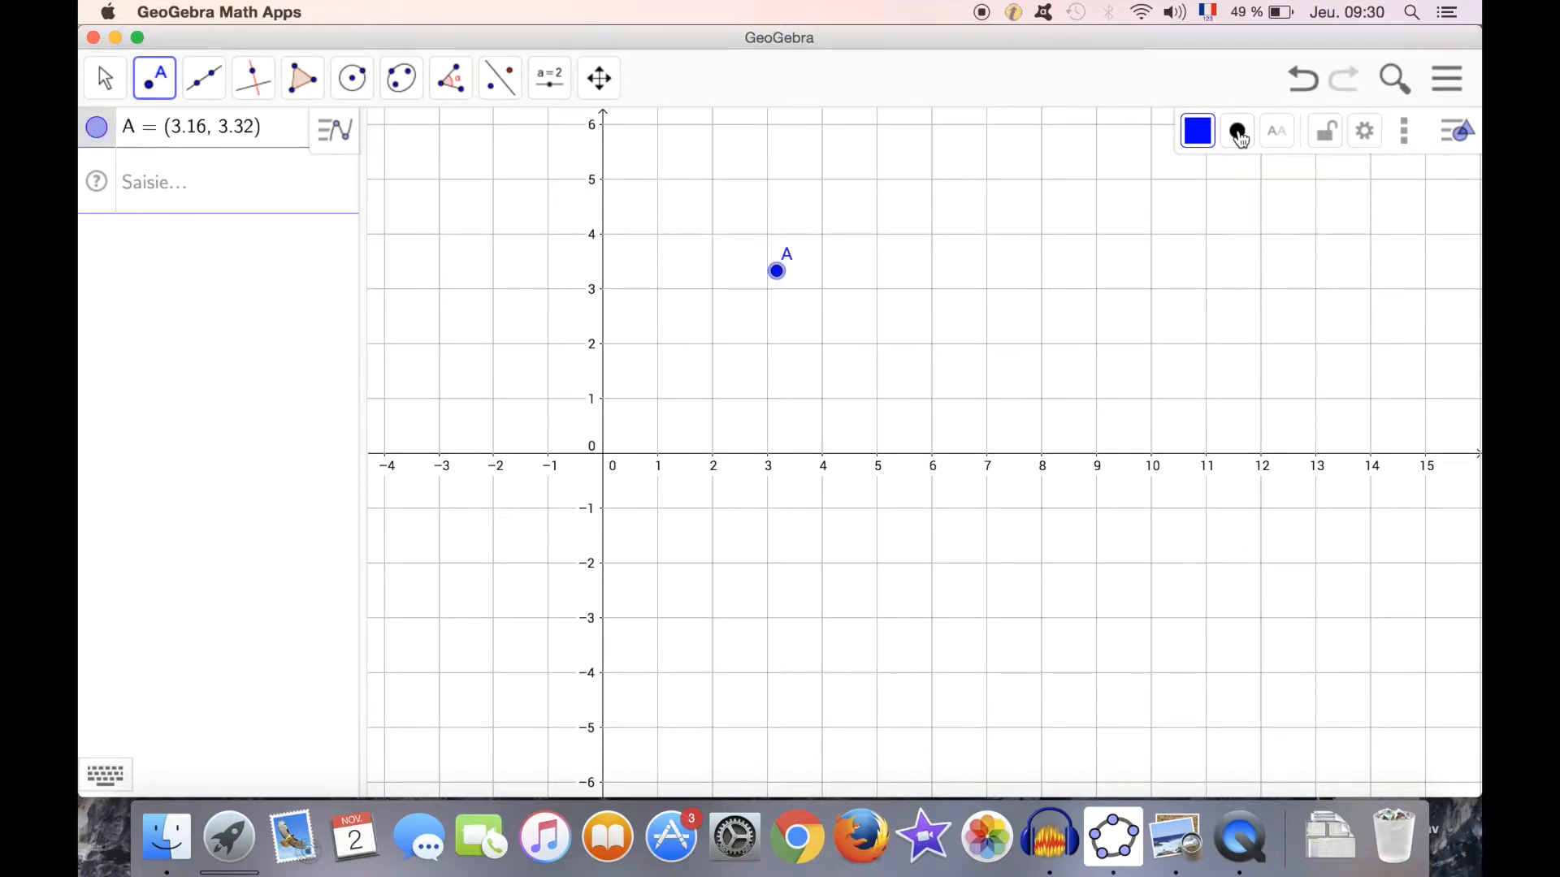
Step: Set point A's style to the diagonal cross and place a second point at about (7.66, 2.24)
left_click(1238, 134)
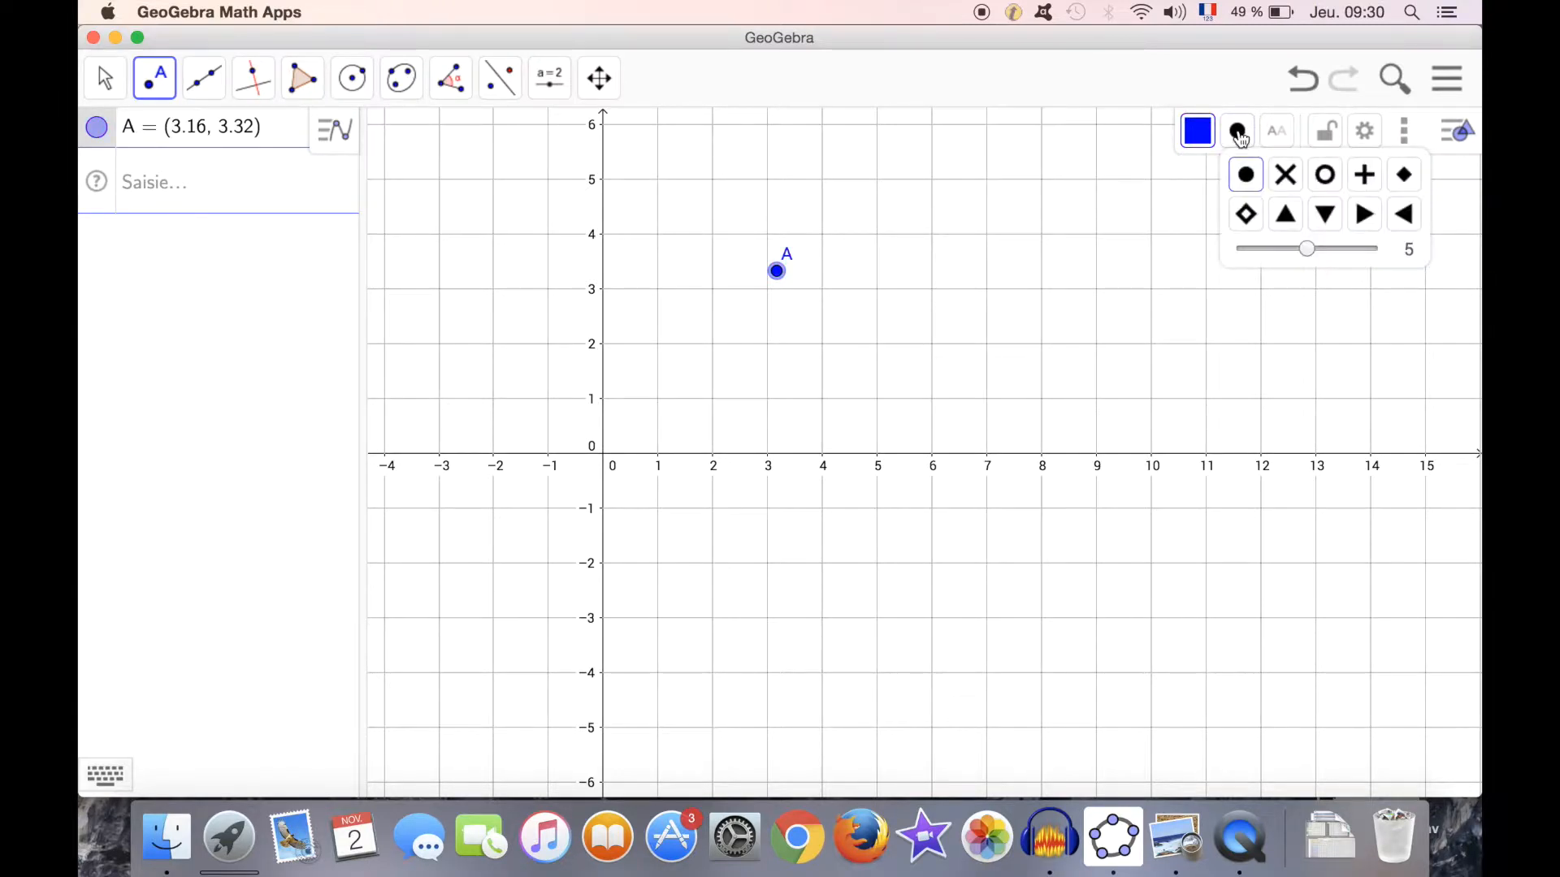
left_click(1287, 177)
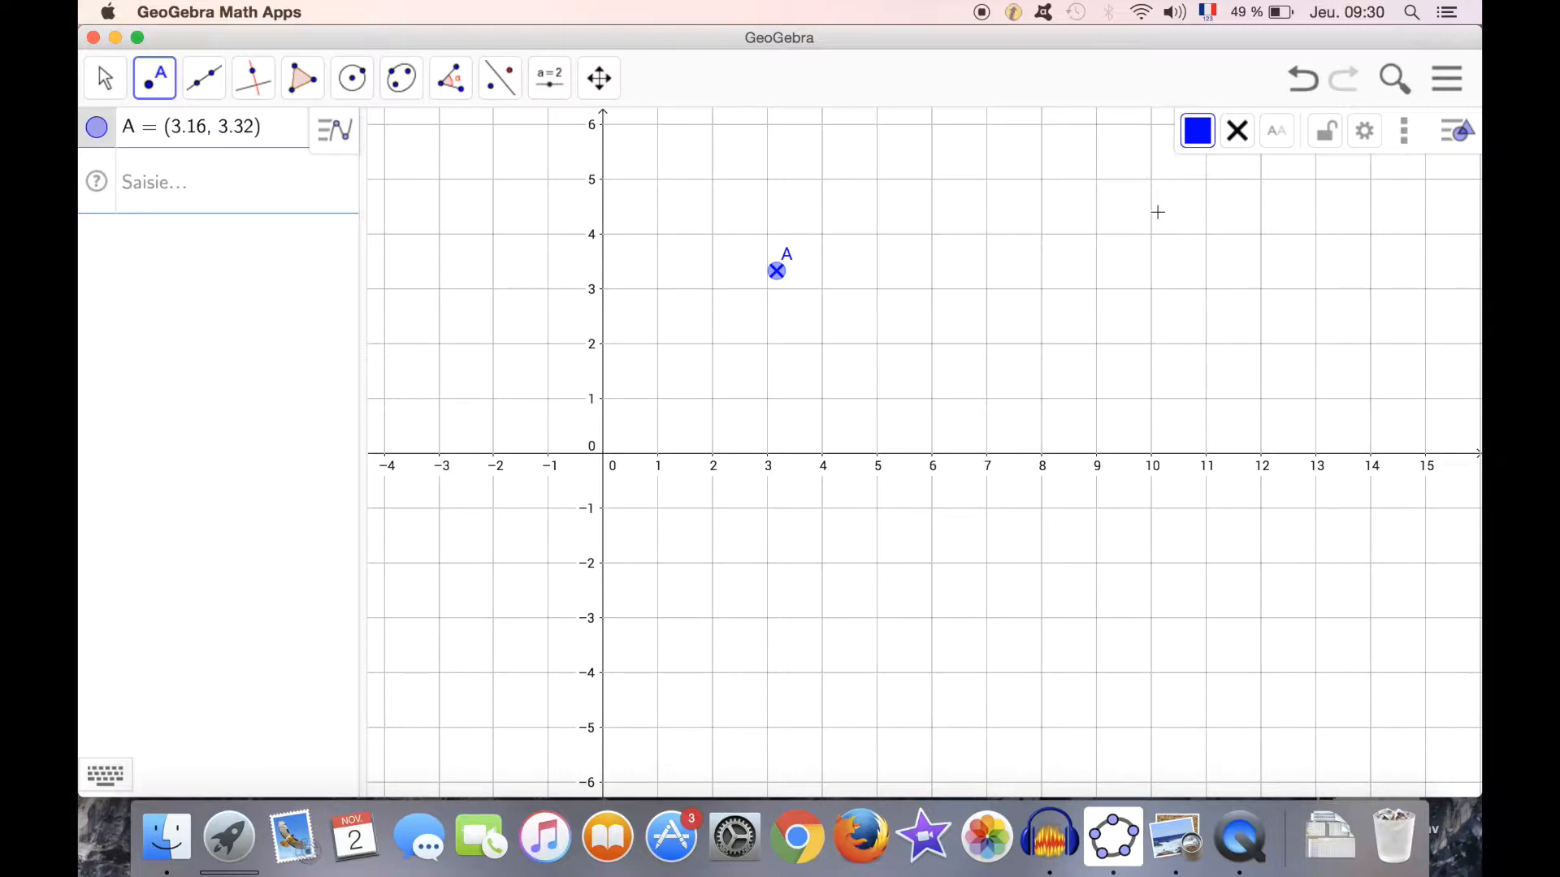
left_click(1023, 330)
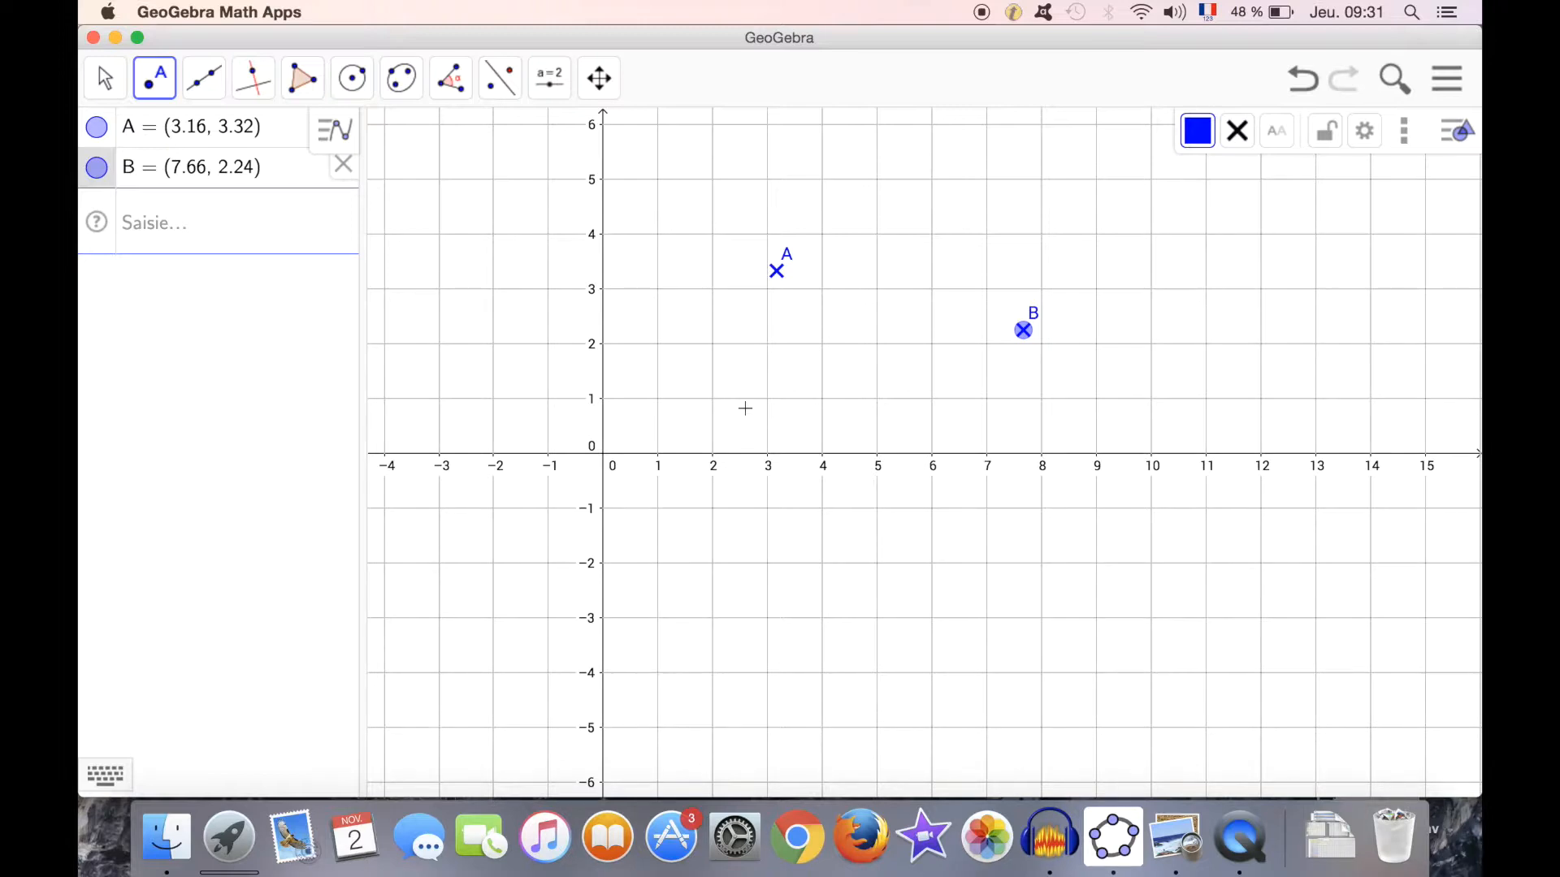
Step: Rename point B as C in its algebra definition
left_click(139, 174)
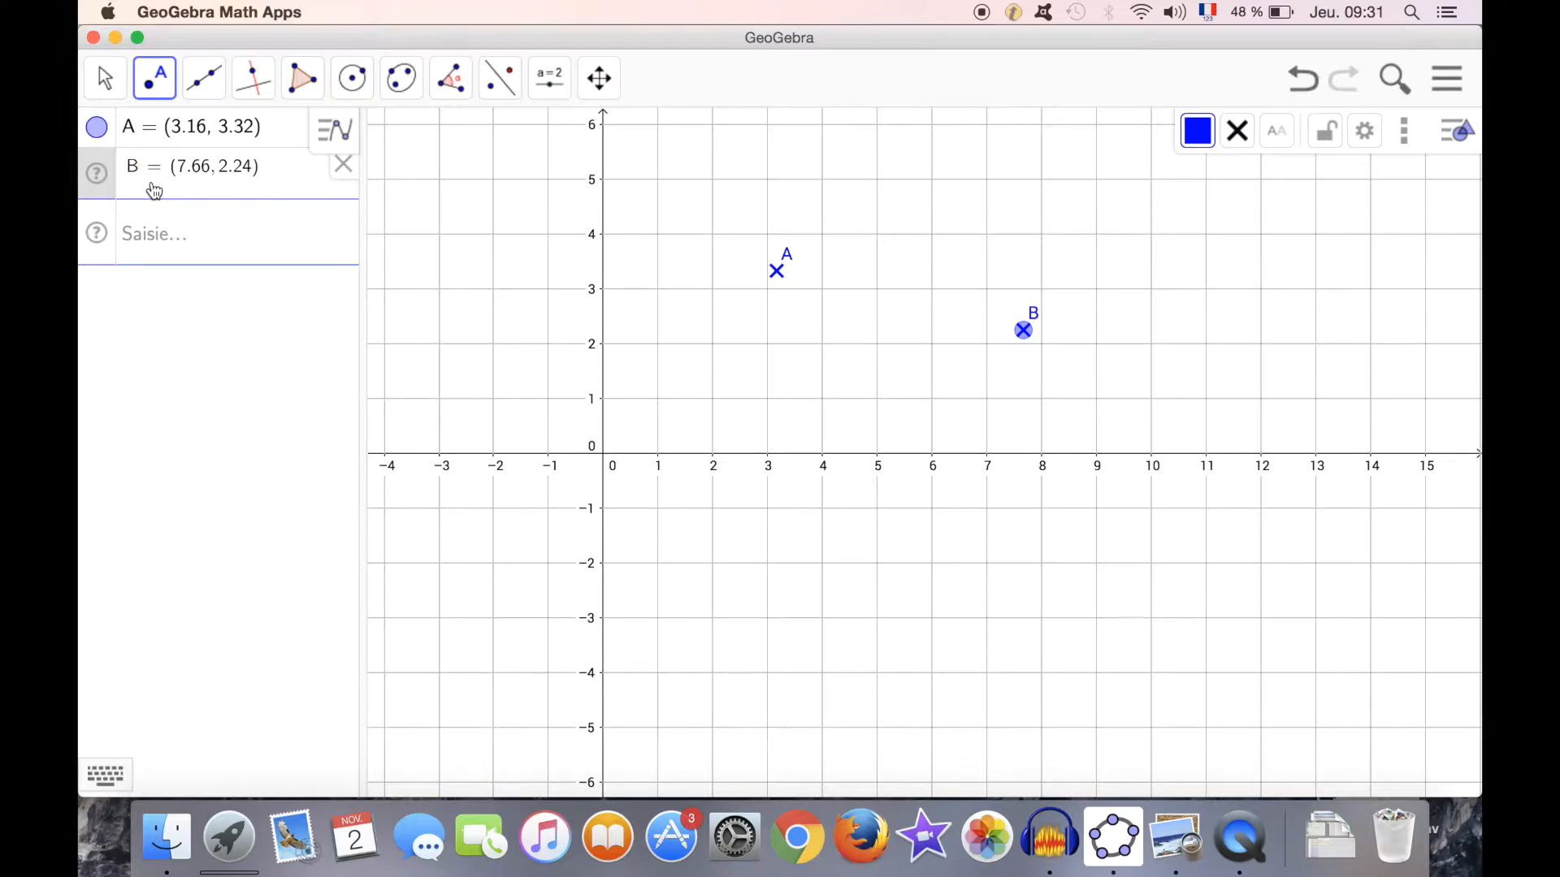
key("BackSpace")
type("C")
key("Return")
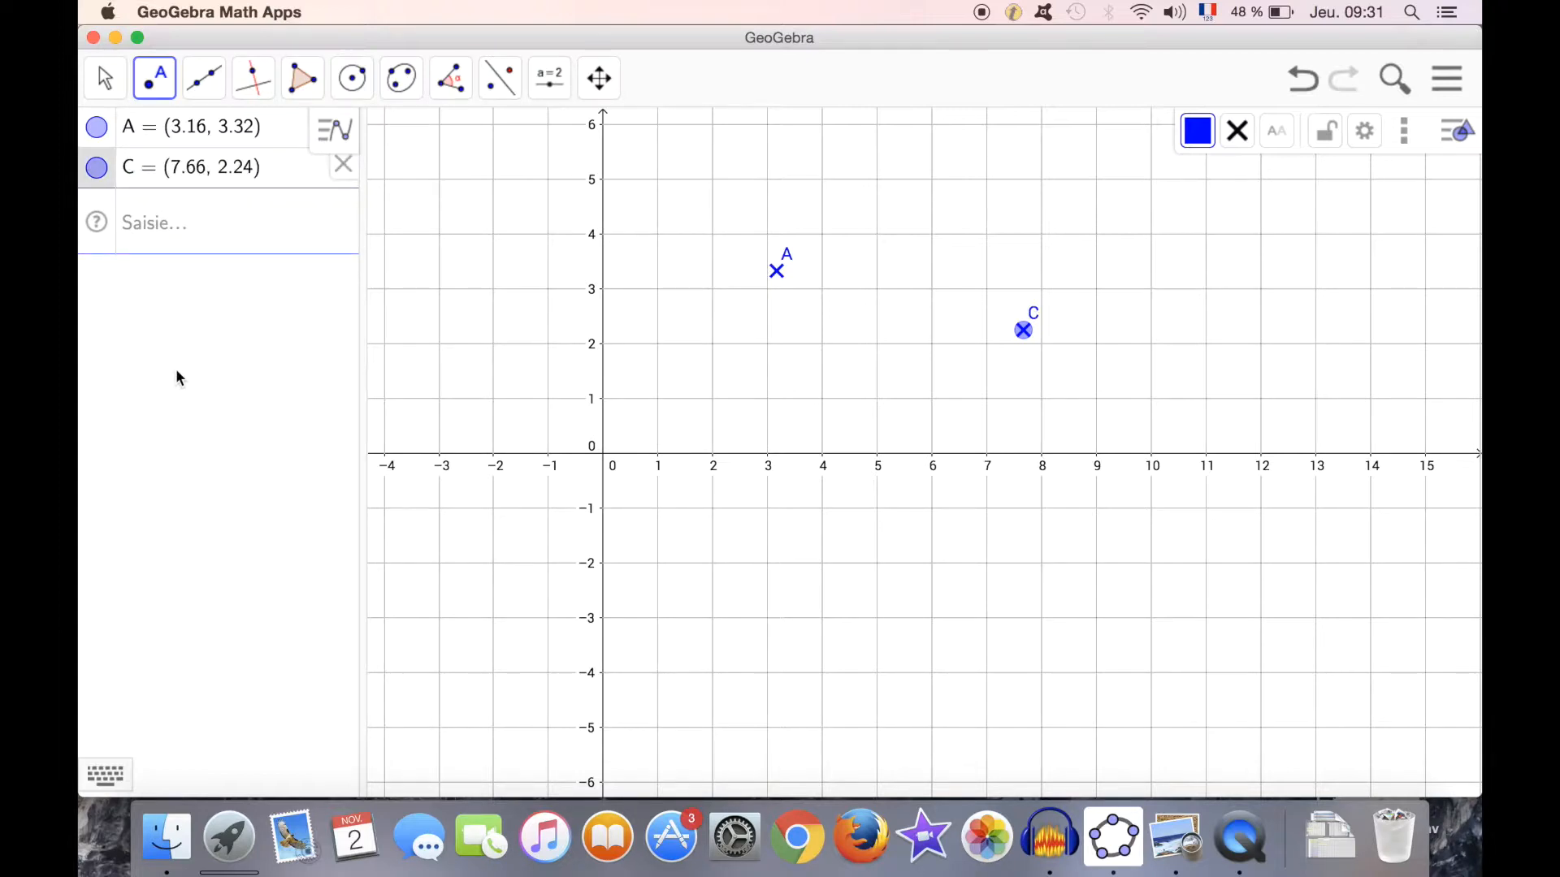
Step: Try replacing point C's name with a lowercase c in its definition
left_click(136, 170)
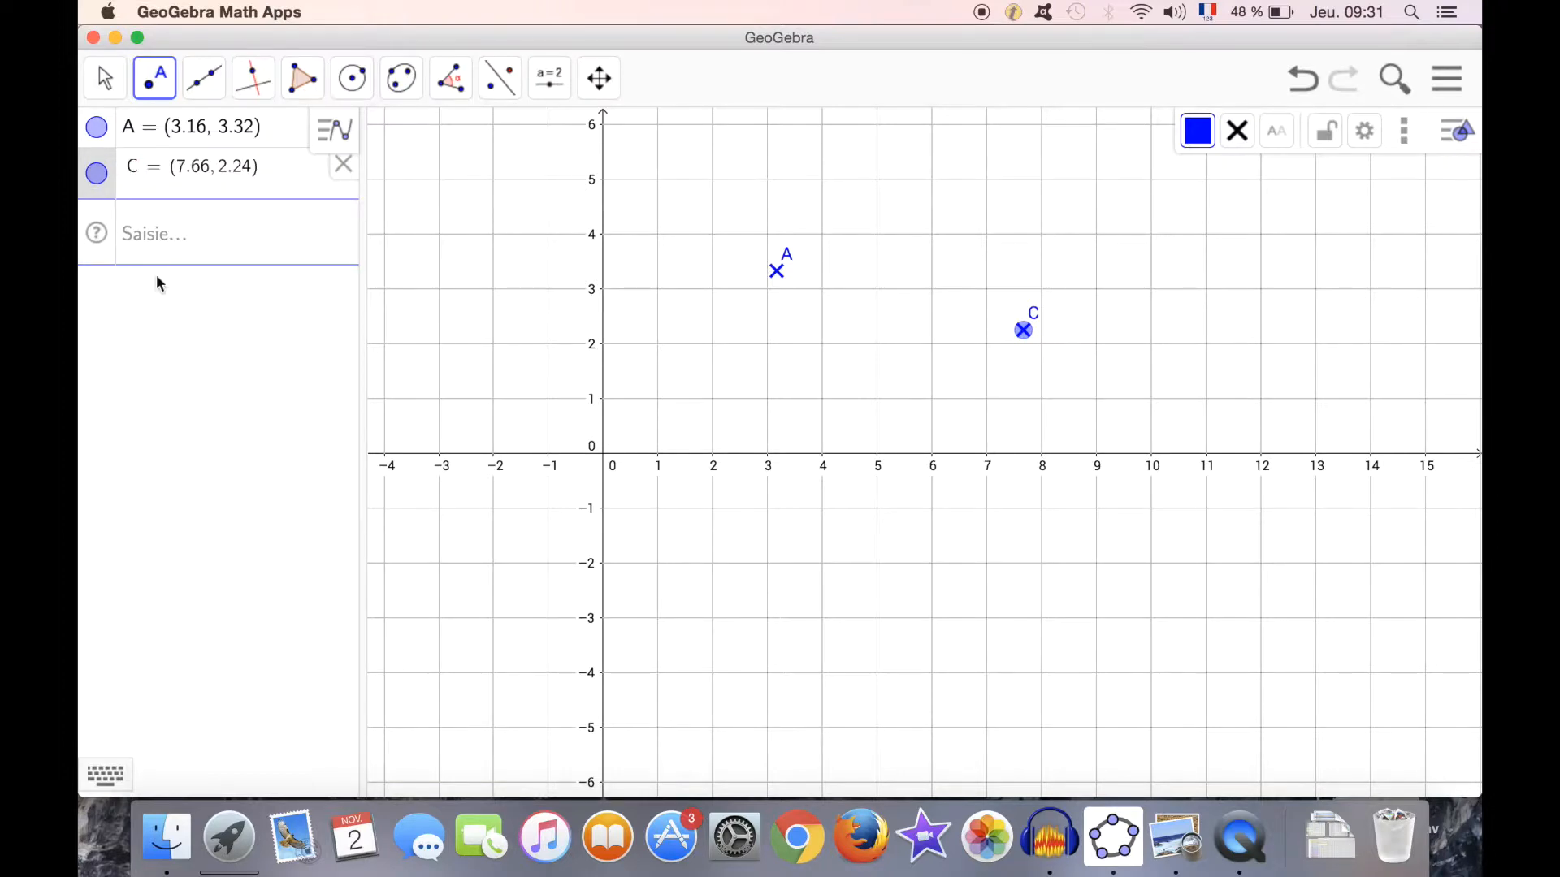
key("BackSpace")
type("c")
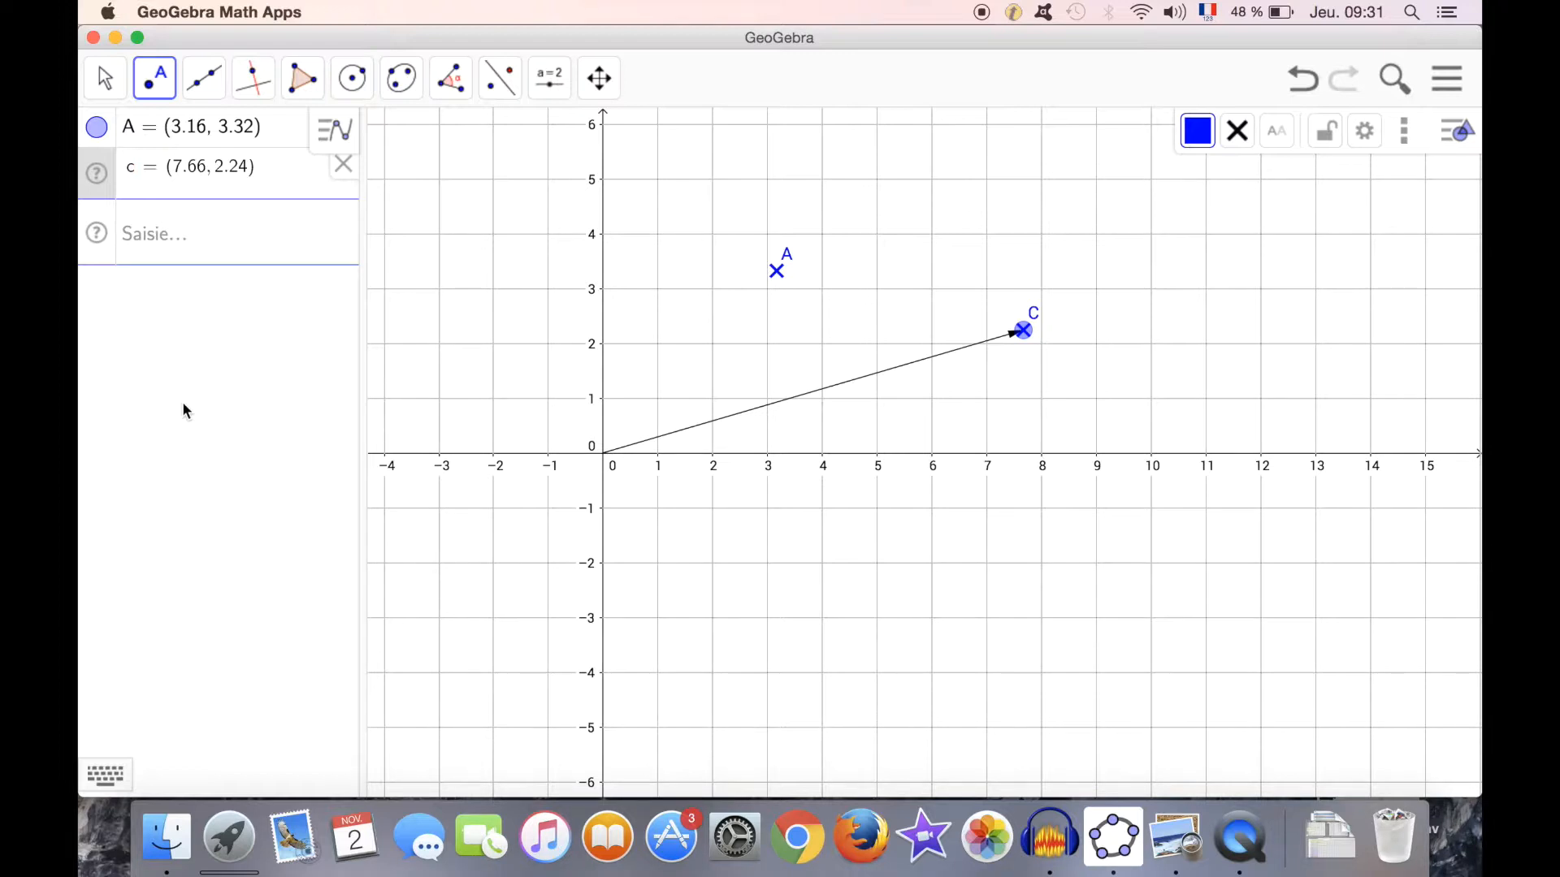
Step: Try to give the second point the name A, already used by the first point
key("BackSpace")
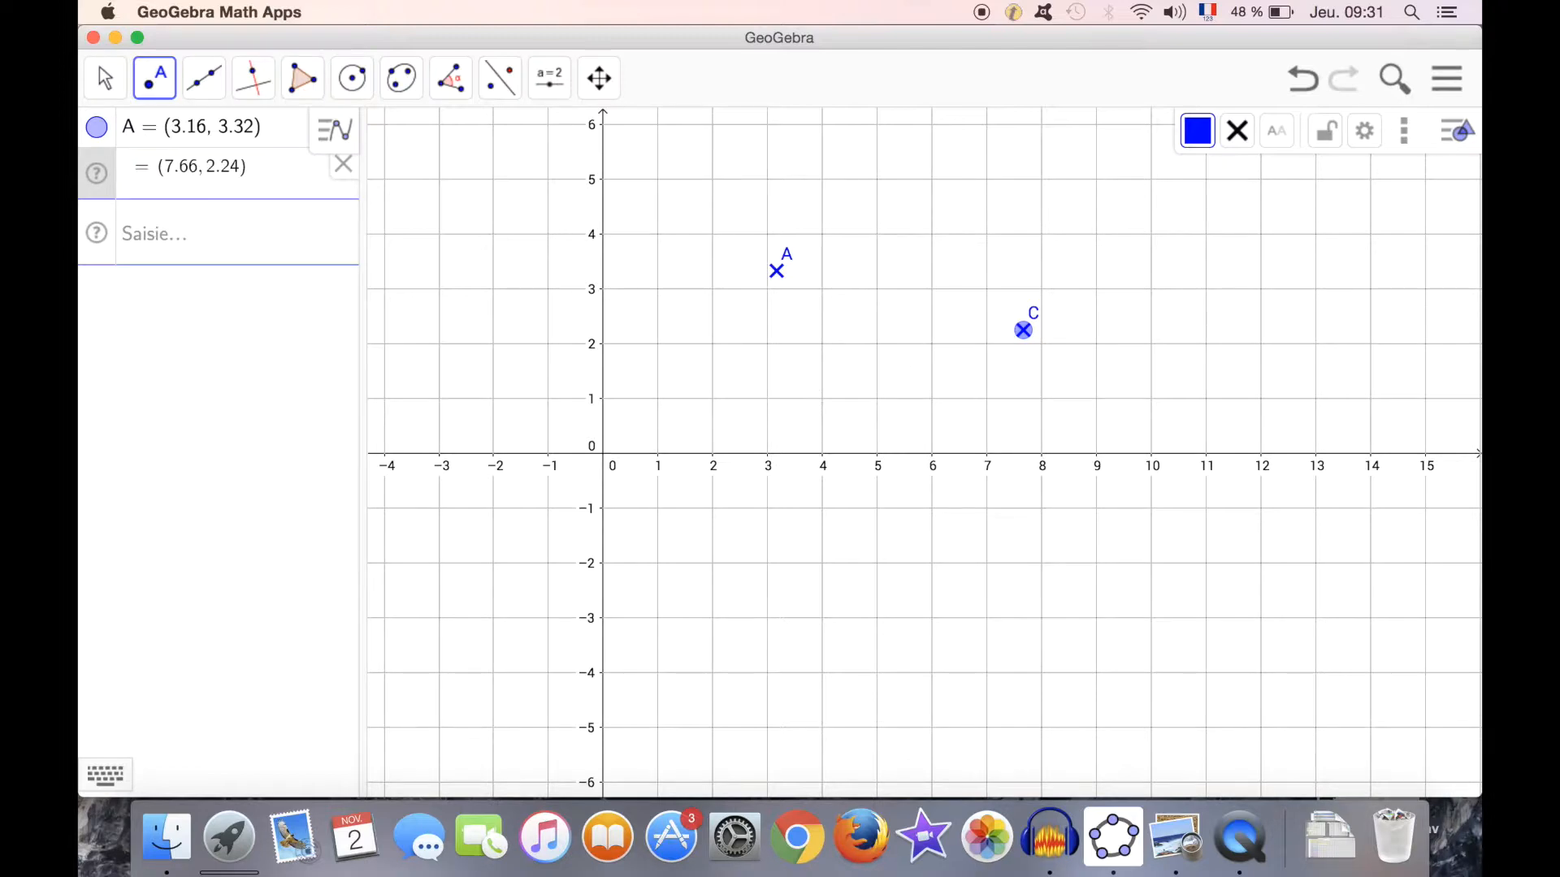
type("a")
key("BackSpace")
type("A")
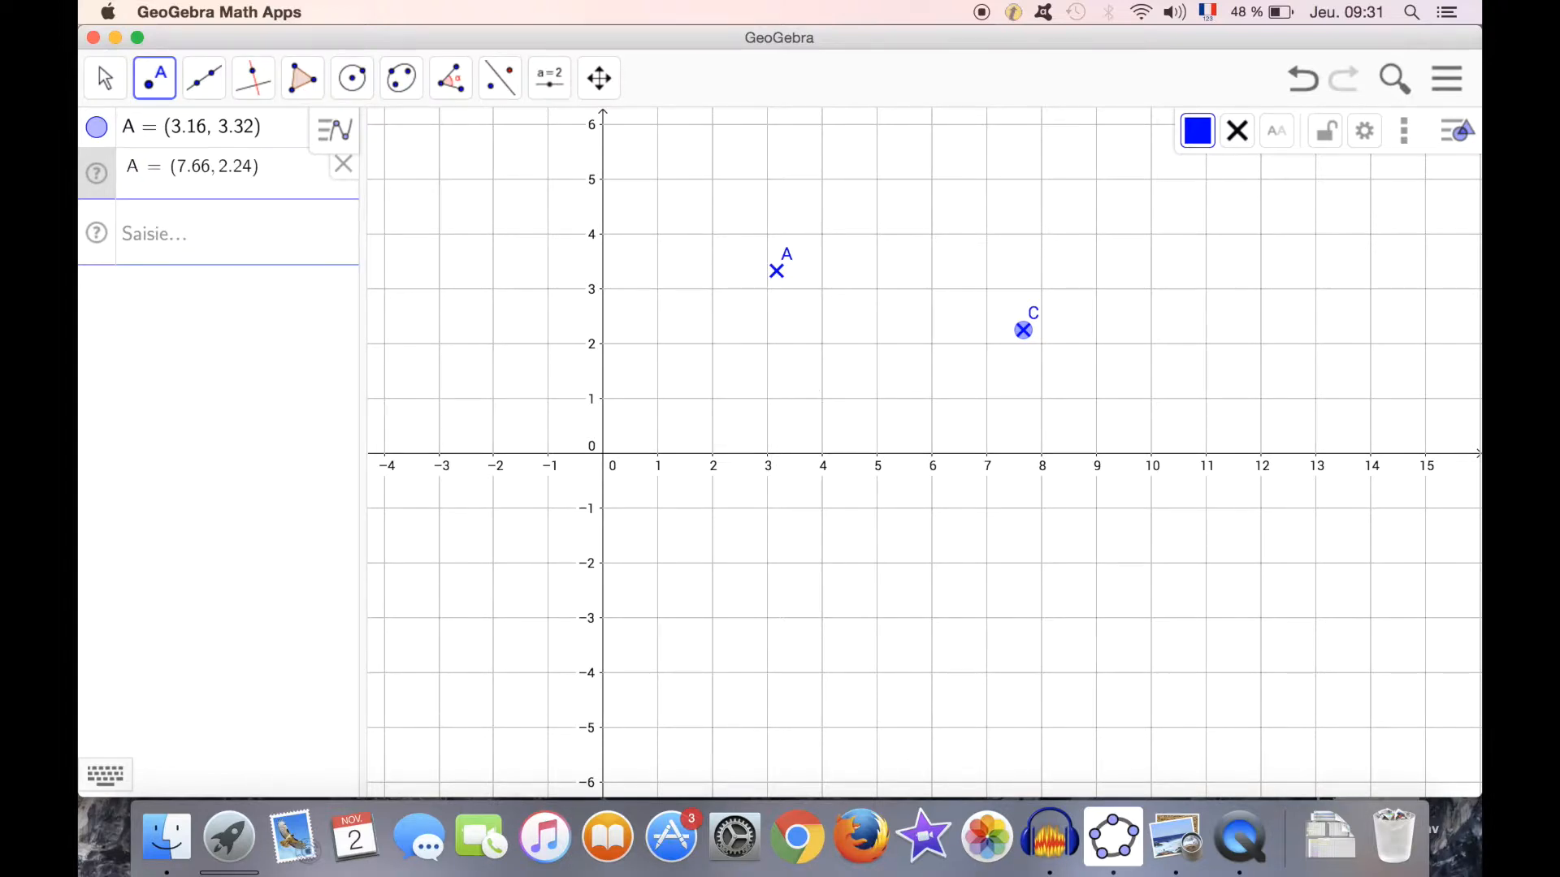
key("Return")
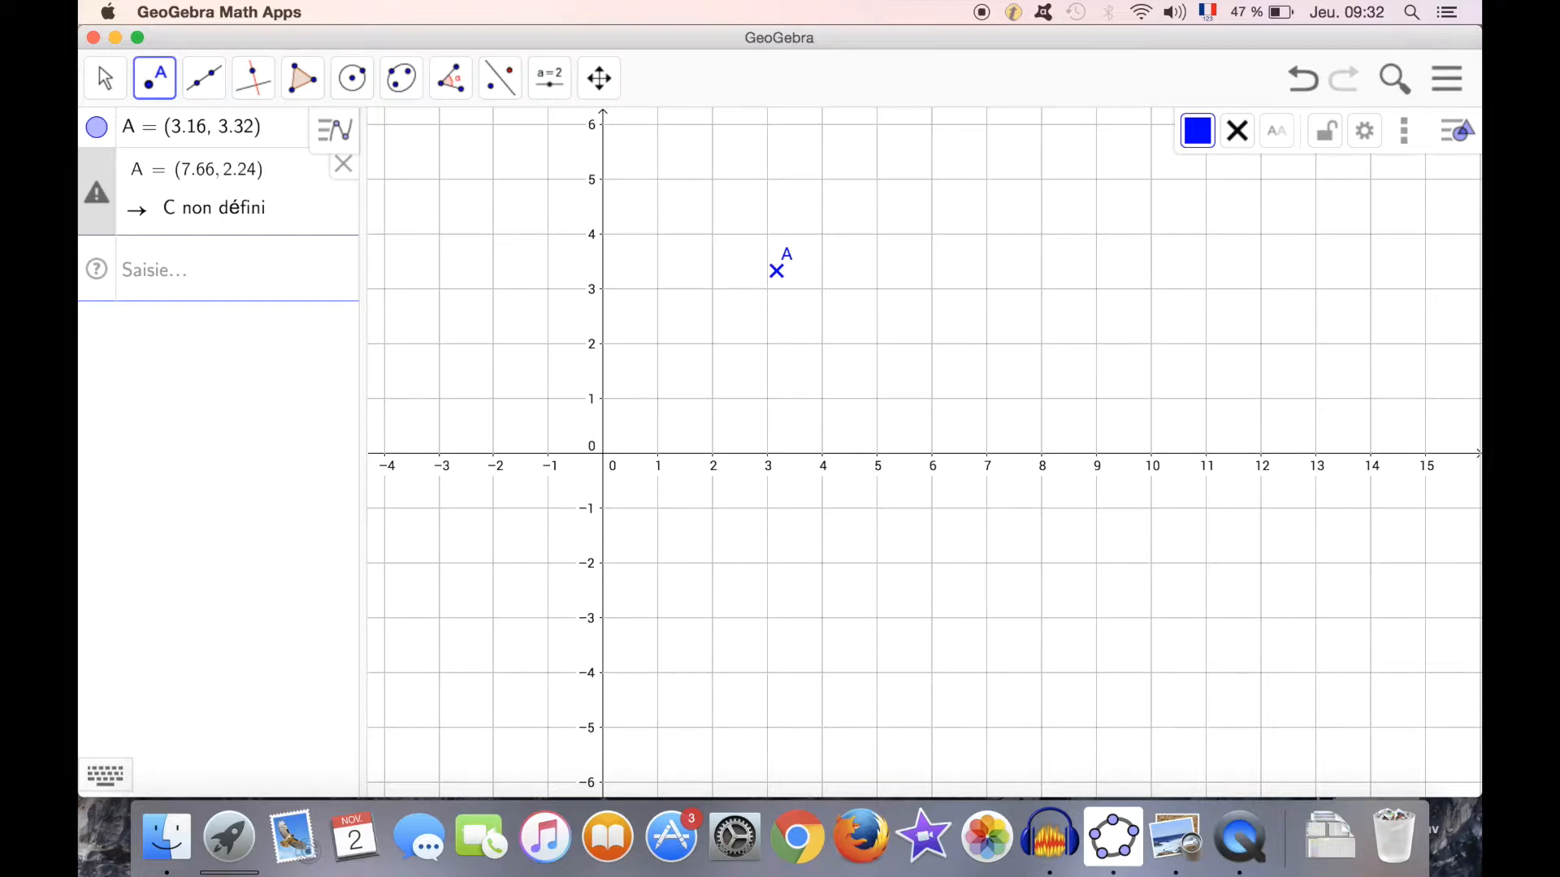
Step: Rename the undefined second point as B
left_click(141, 172)
key("BackSpace")
type("B")
key("Return")
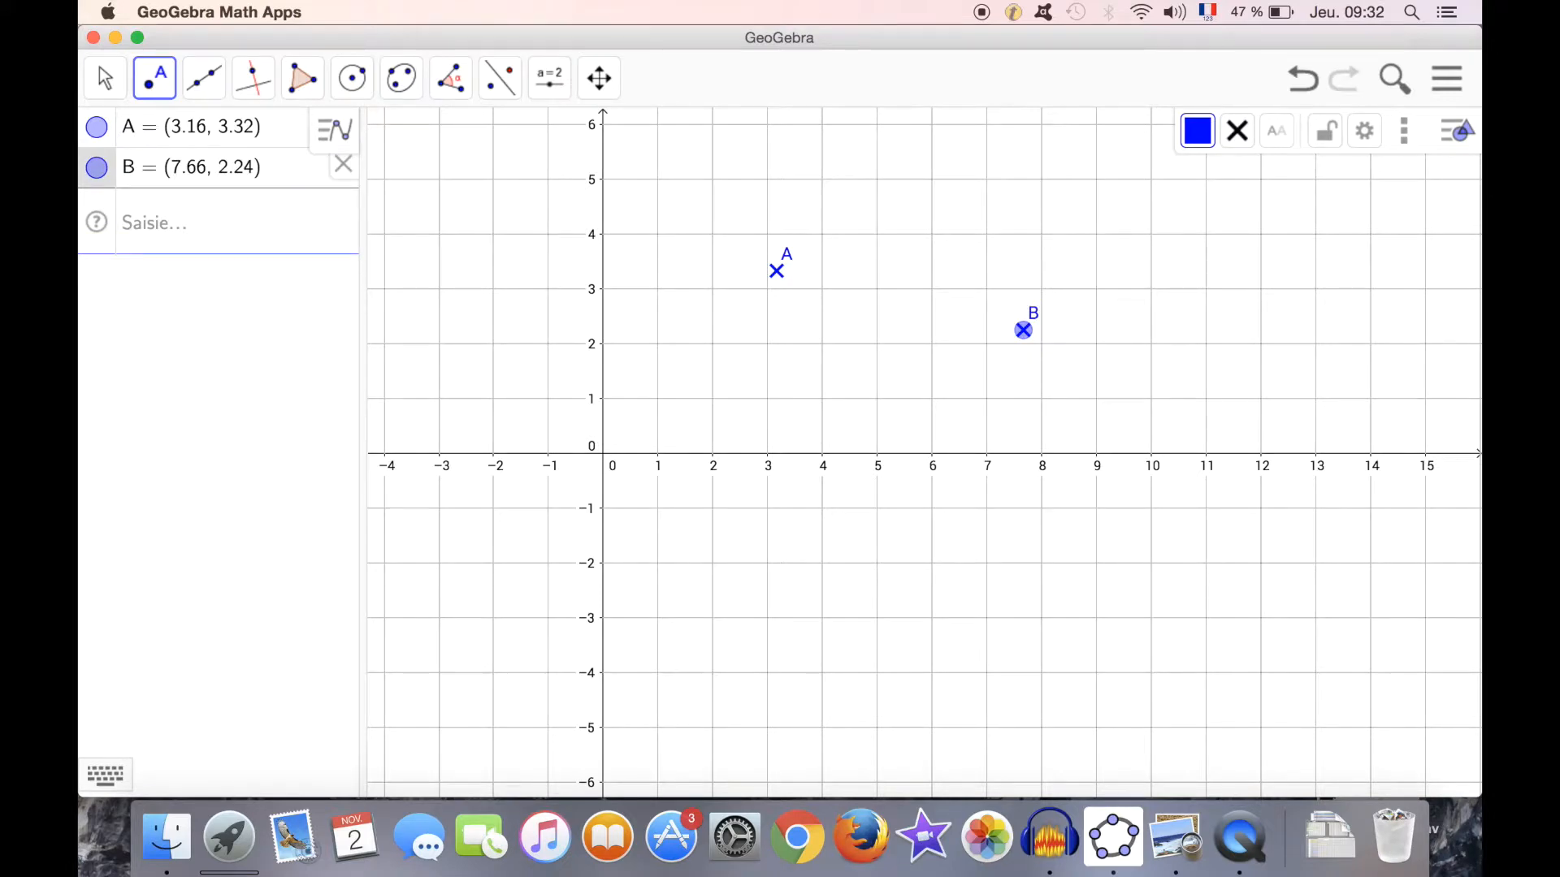
Step: Consult the exercise sheet and draw the line (AB) through points A and B with the Droite tool
key("super+Tab")
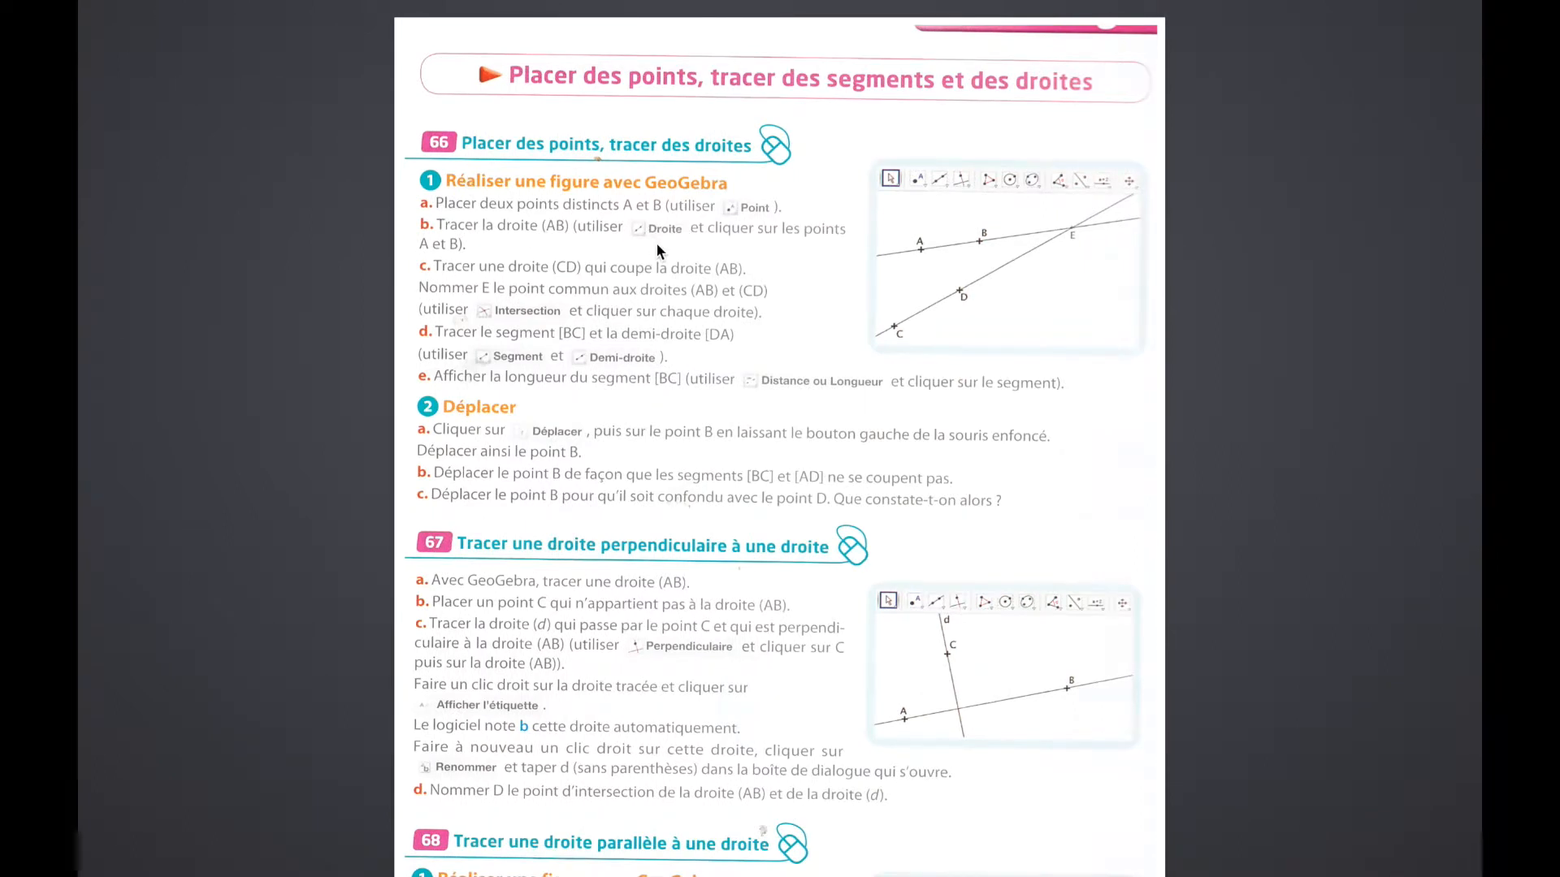
key("super+Tab")
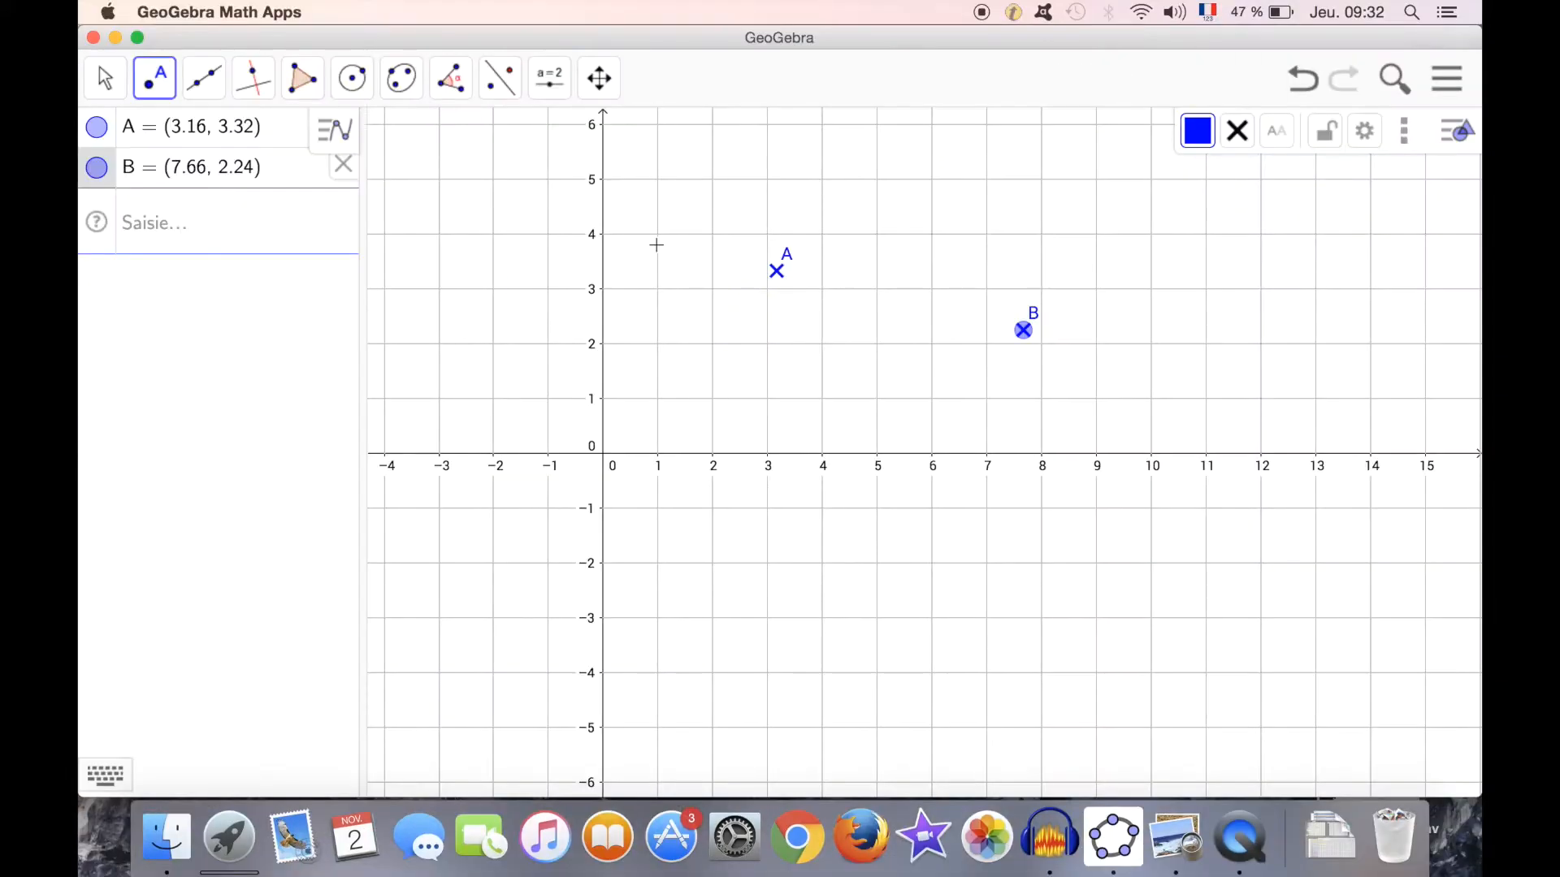
left_click(205, 83)
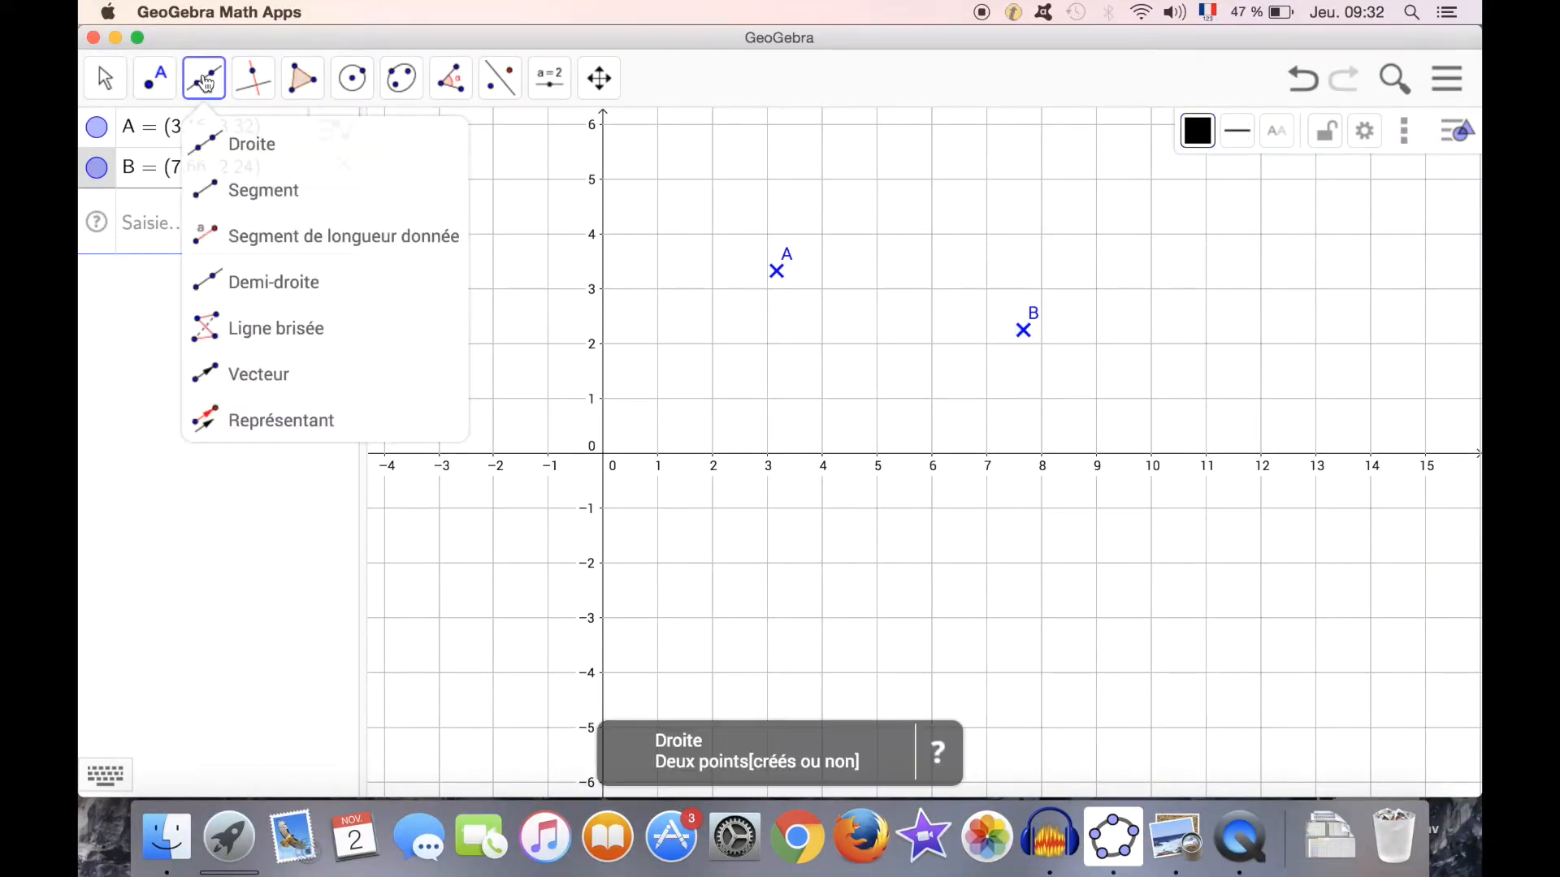
left_click(235, 148)
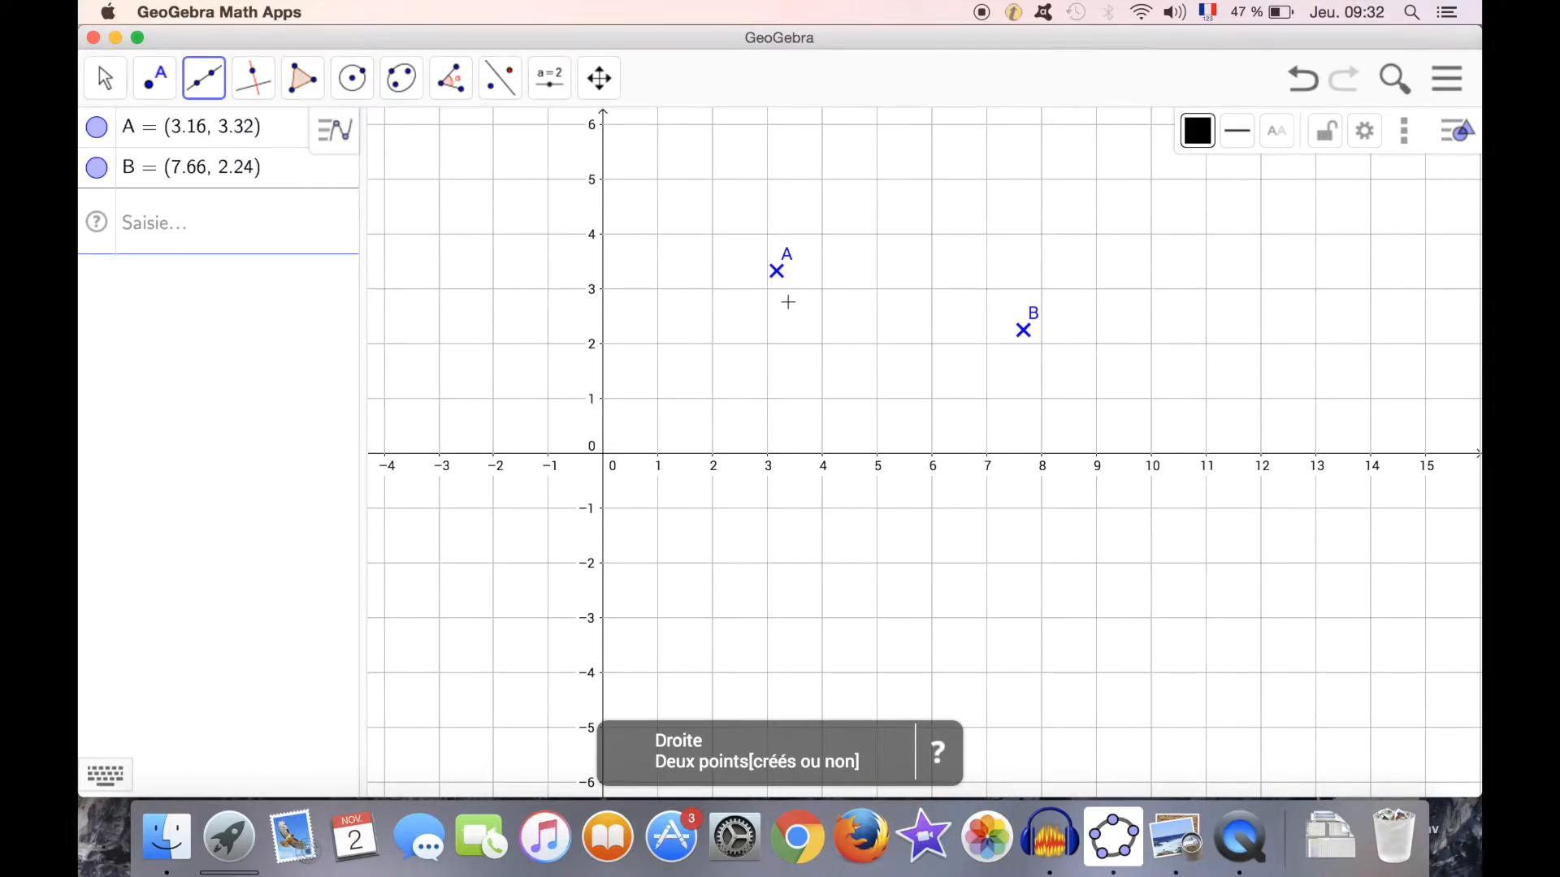
left_click(777, 273)
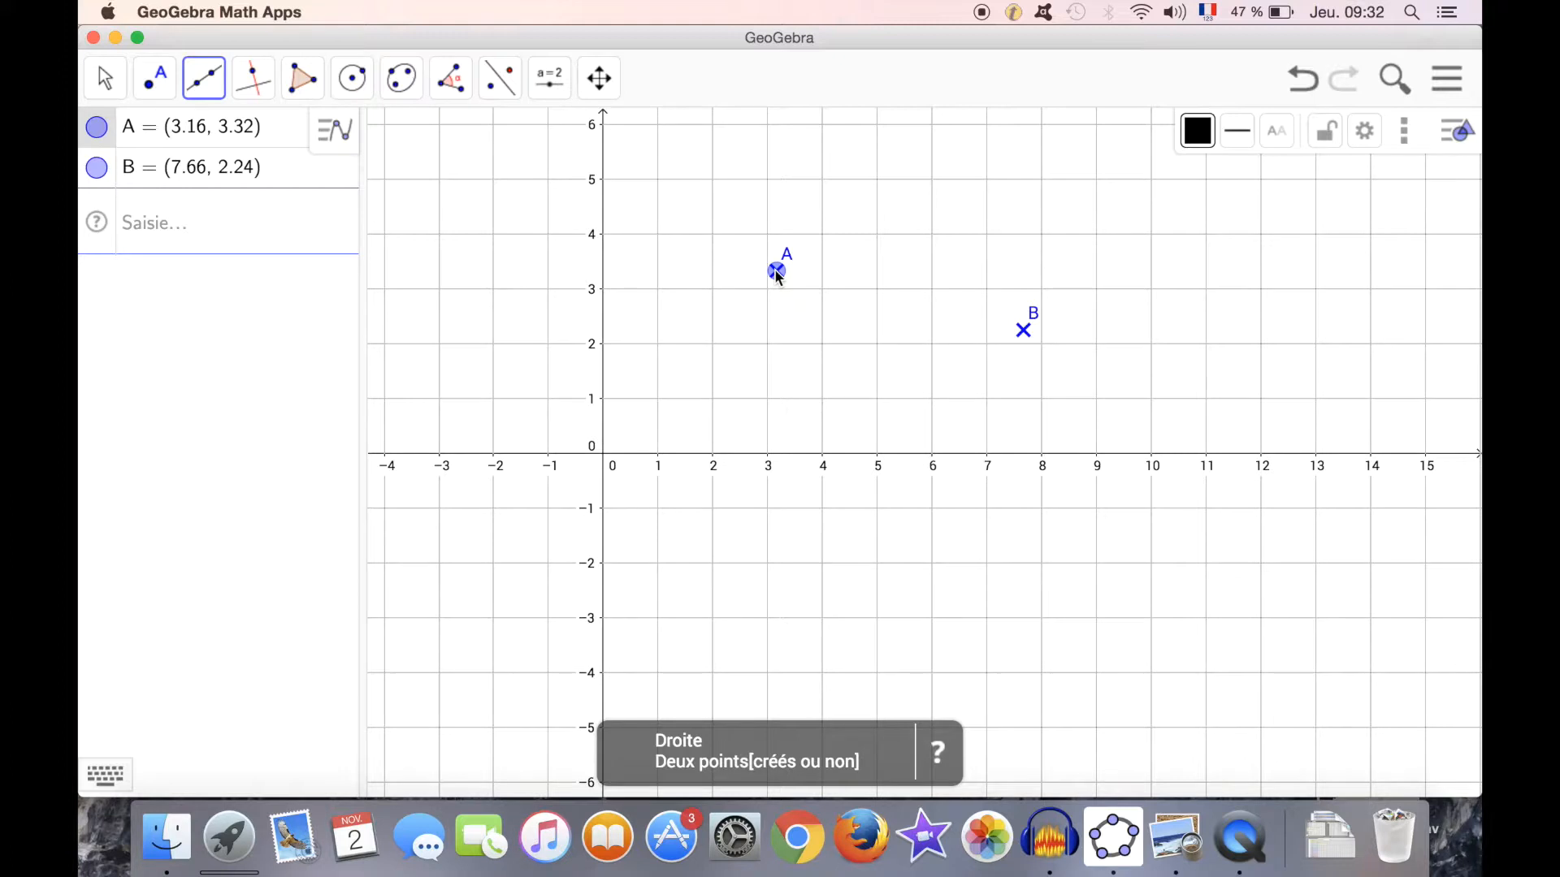
left_click(776, 270)
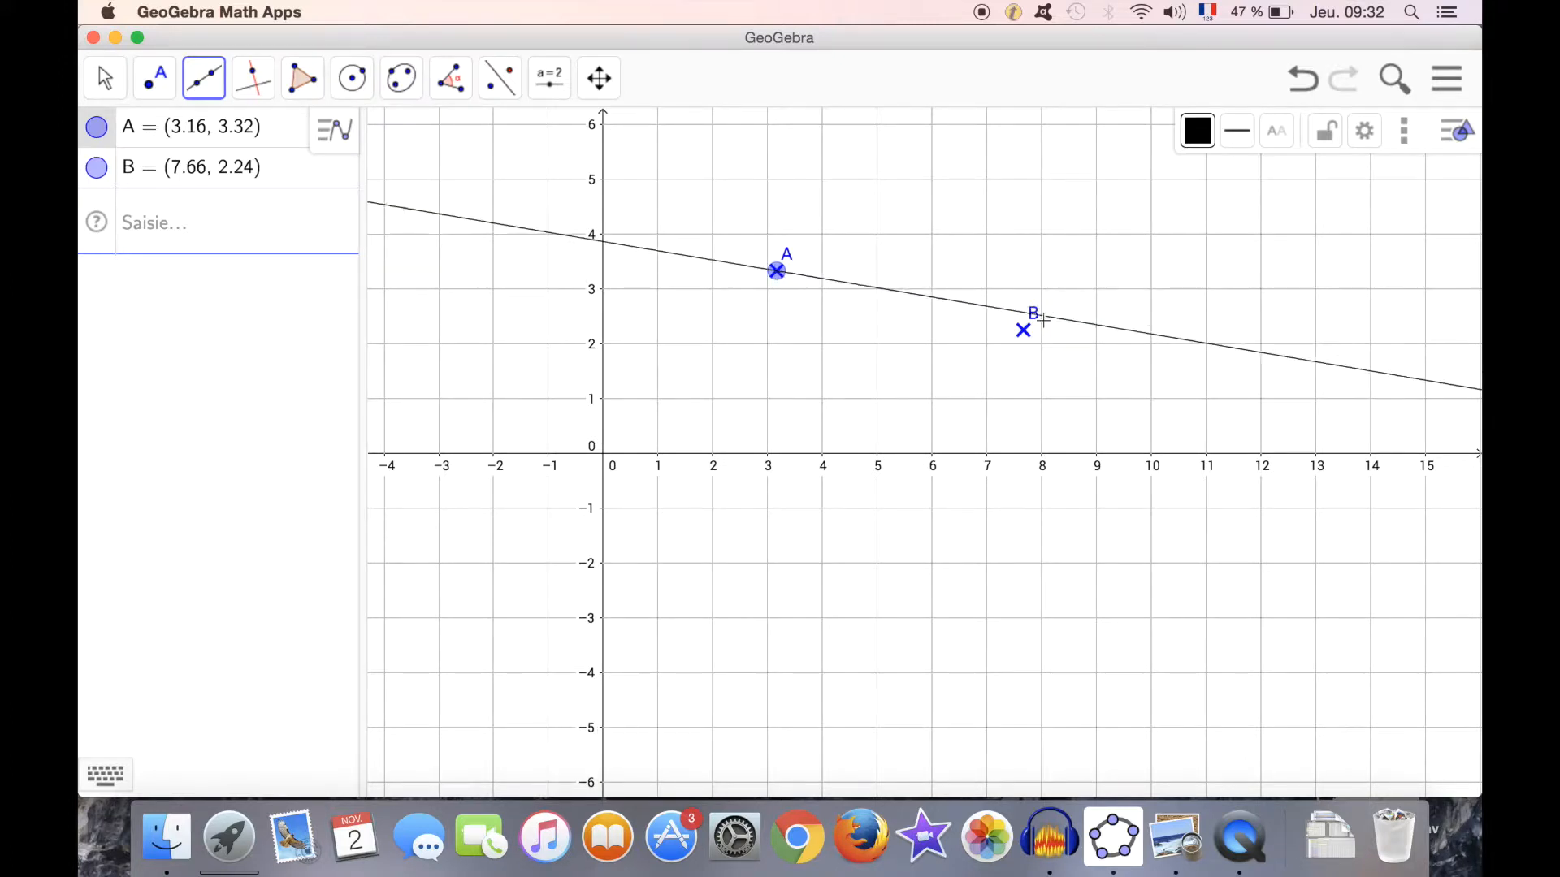
left_click(1023, 330)
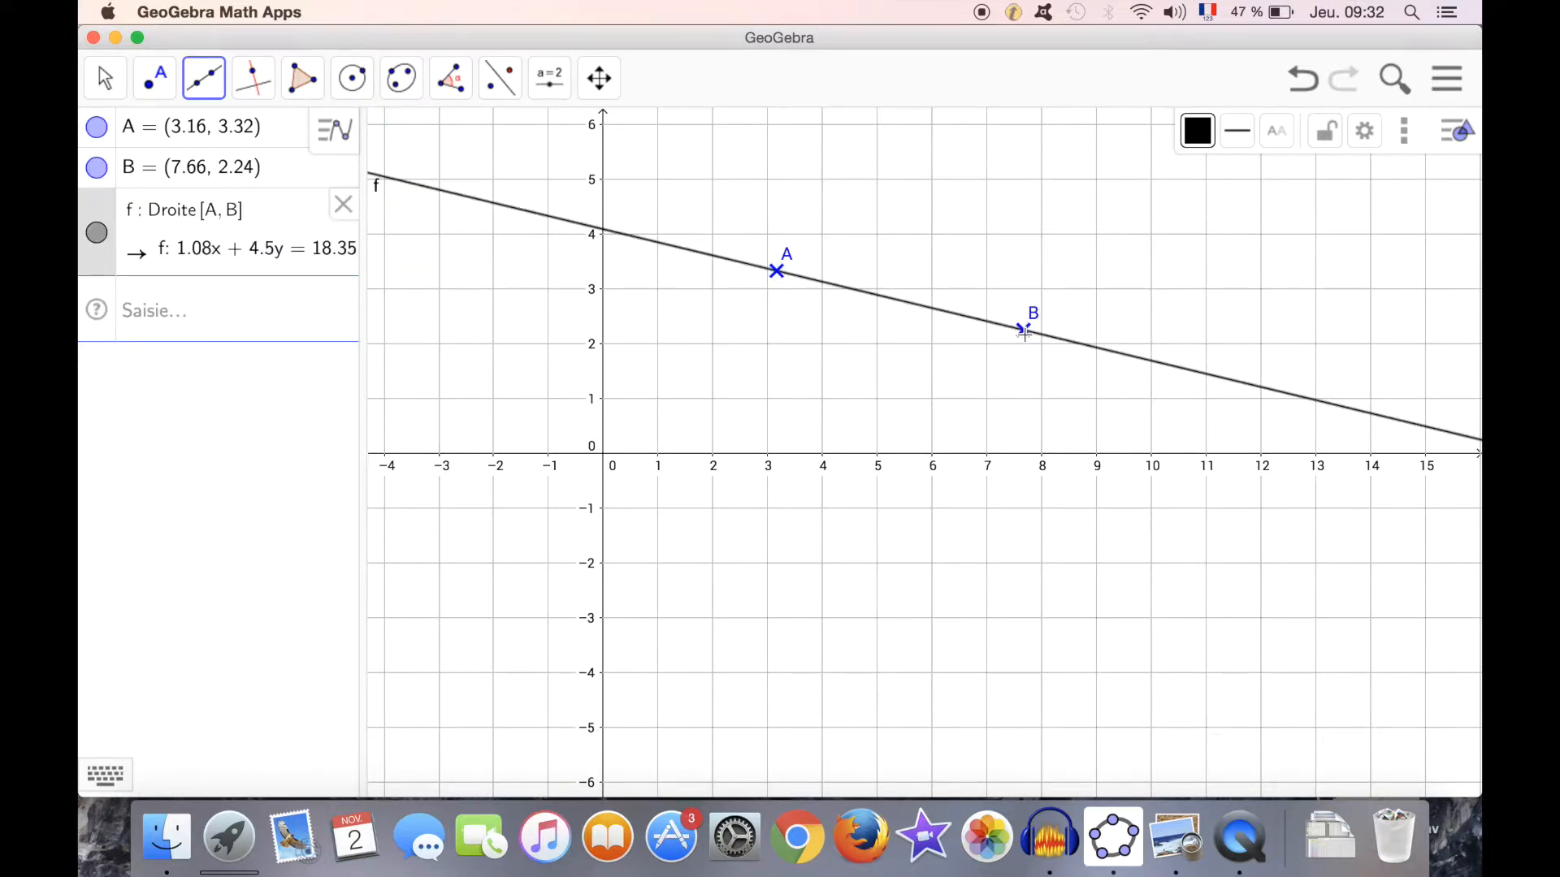
Step: Read the exercise sheet's instruction for line (CD), and return to GeoGebra
key("super+Tab")
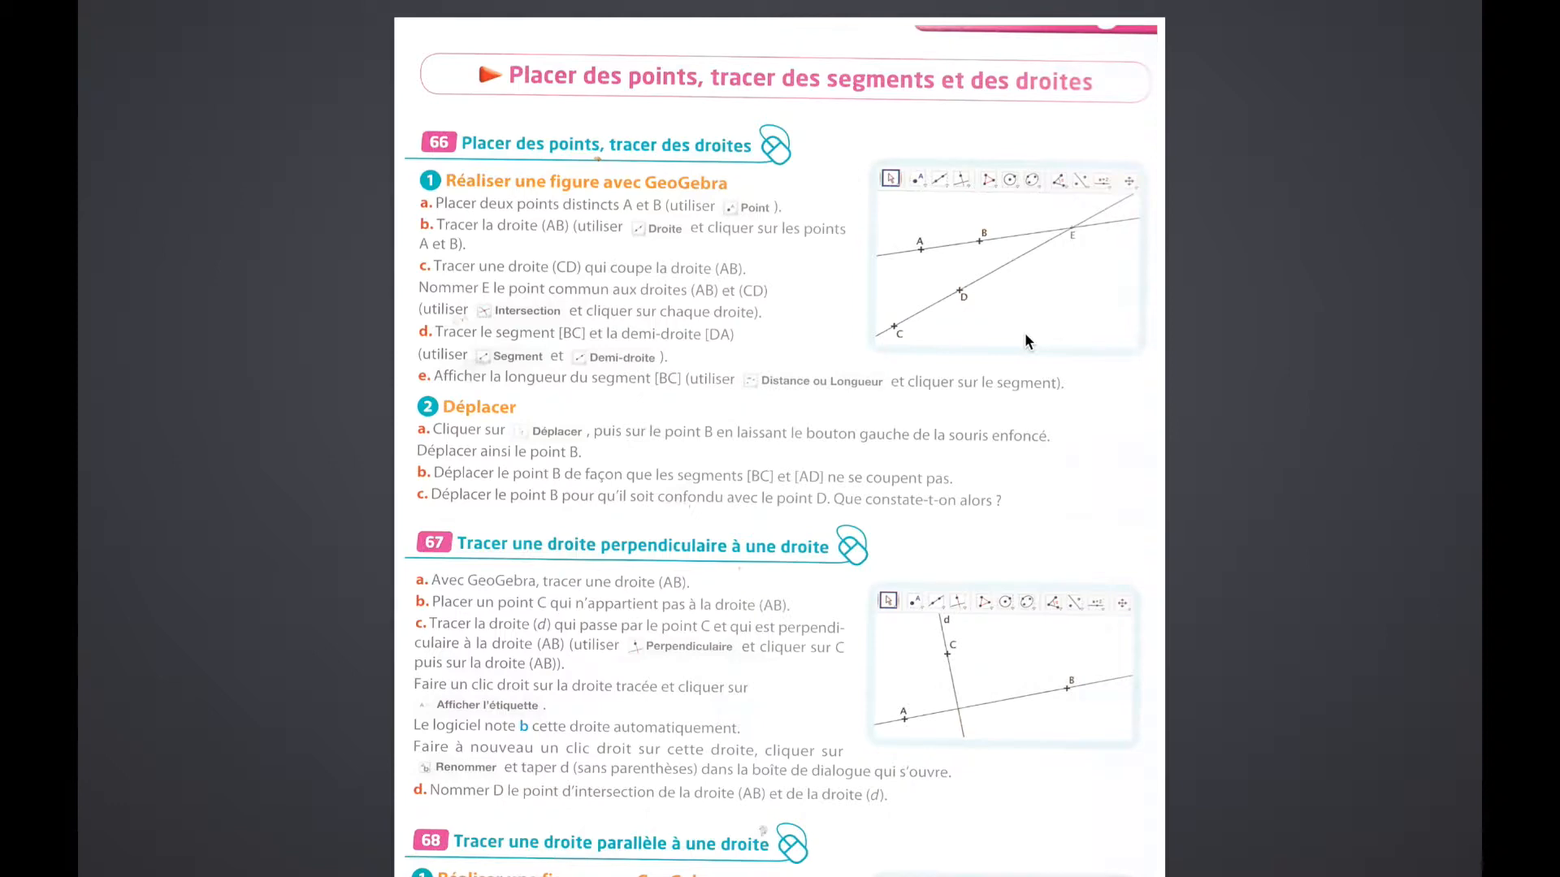
key("super+Tab")
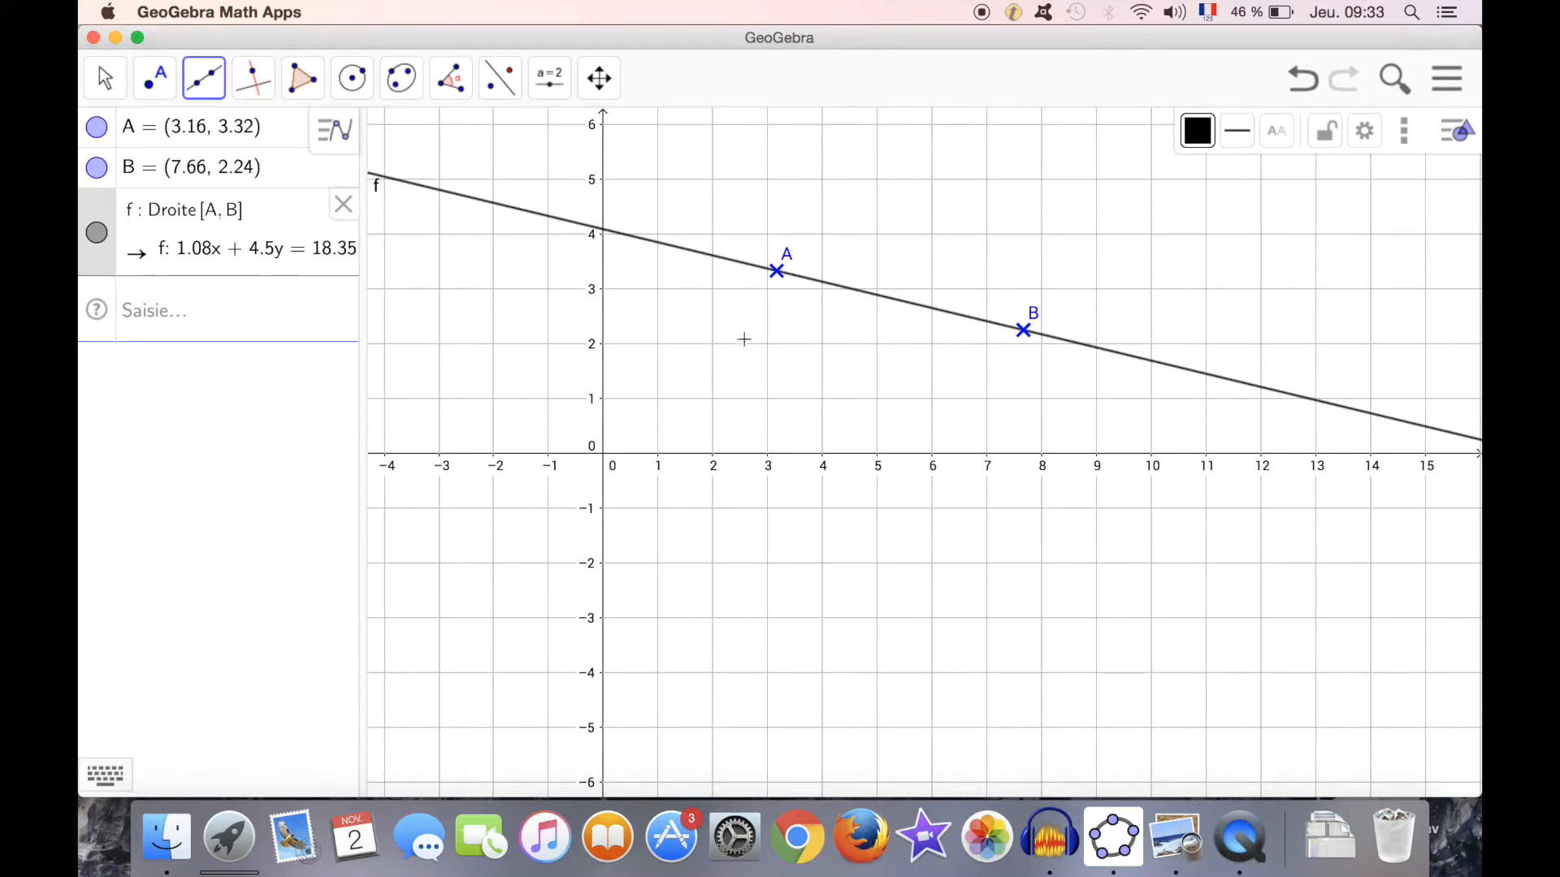
Step: Draw the line (CD) crossing (AB), through C at (3, 1) and D at about (8.96, 4.4), and consult the exercise sheet
left_click(767, 396)
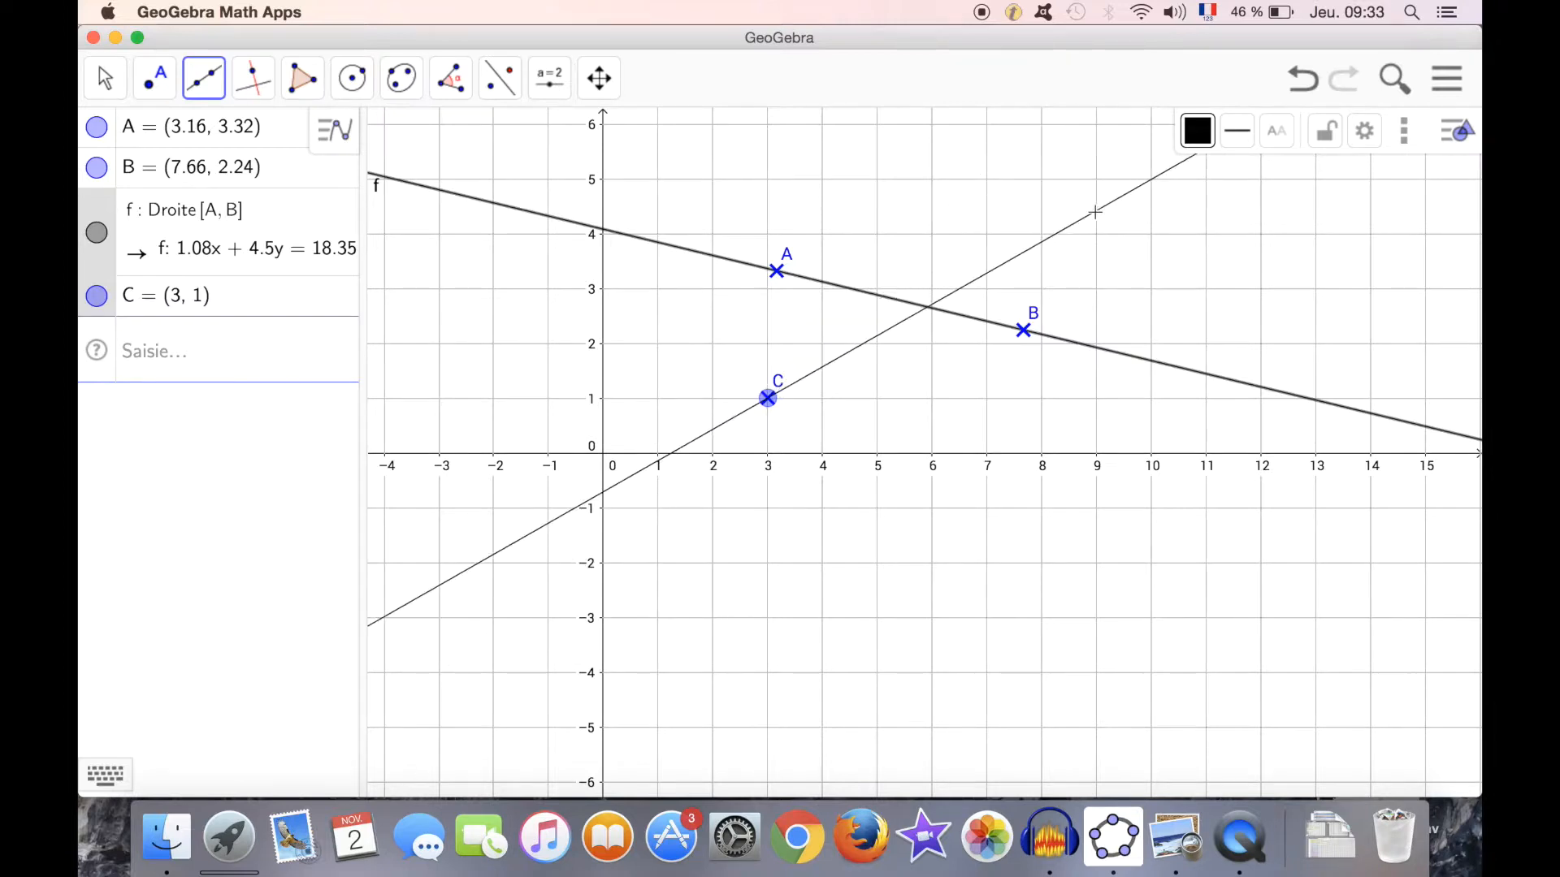
left_click(1095, 213)
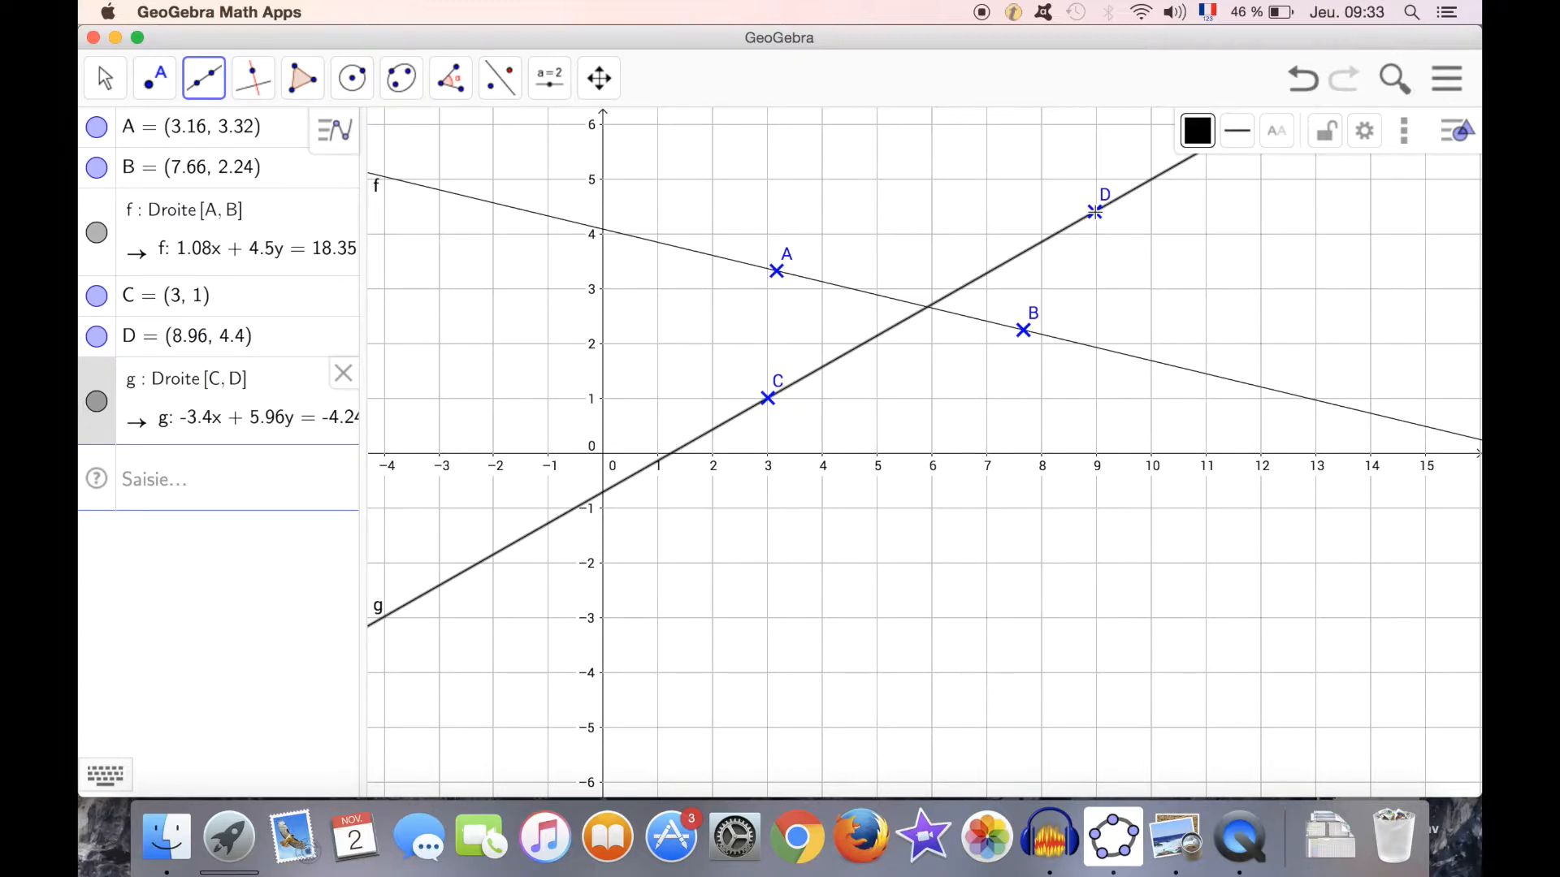
key("super+Tab")
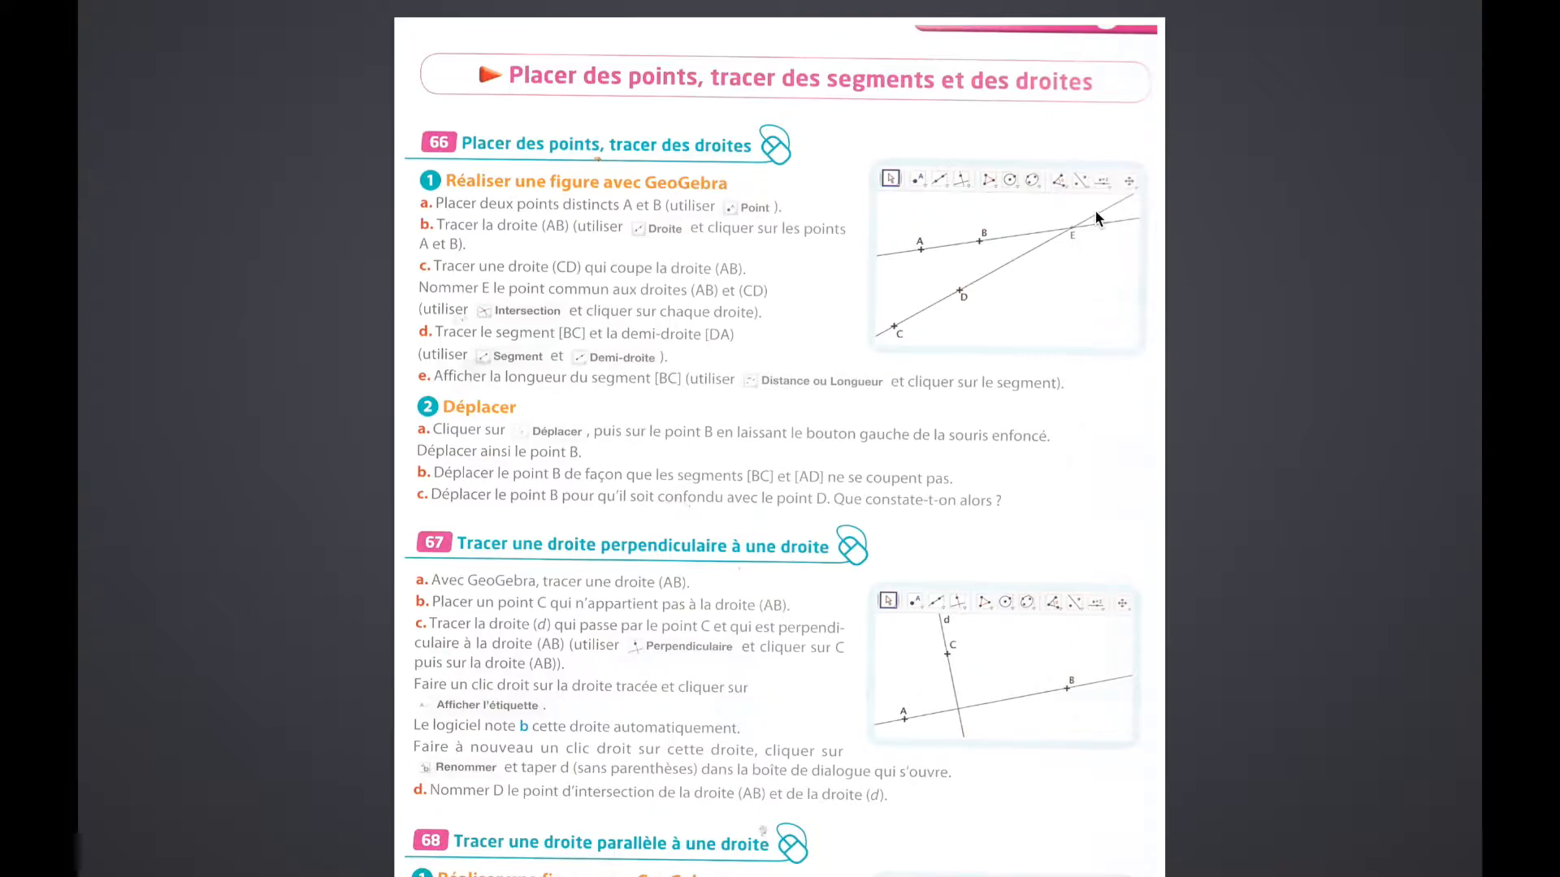
key("super+Tab")
left_click(1095, 213)
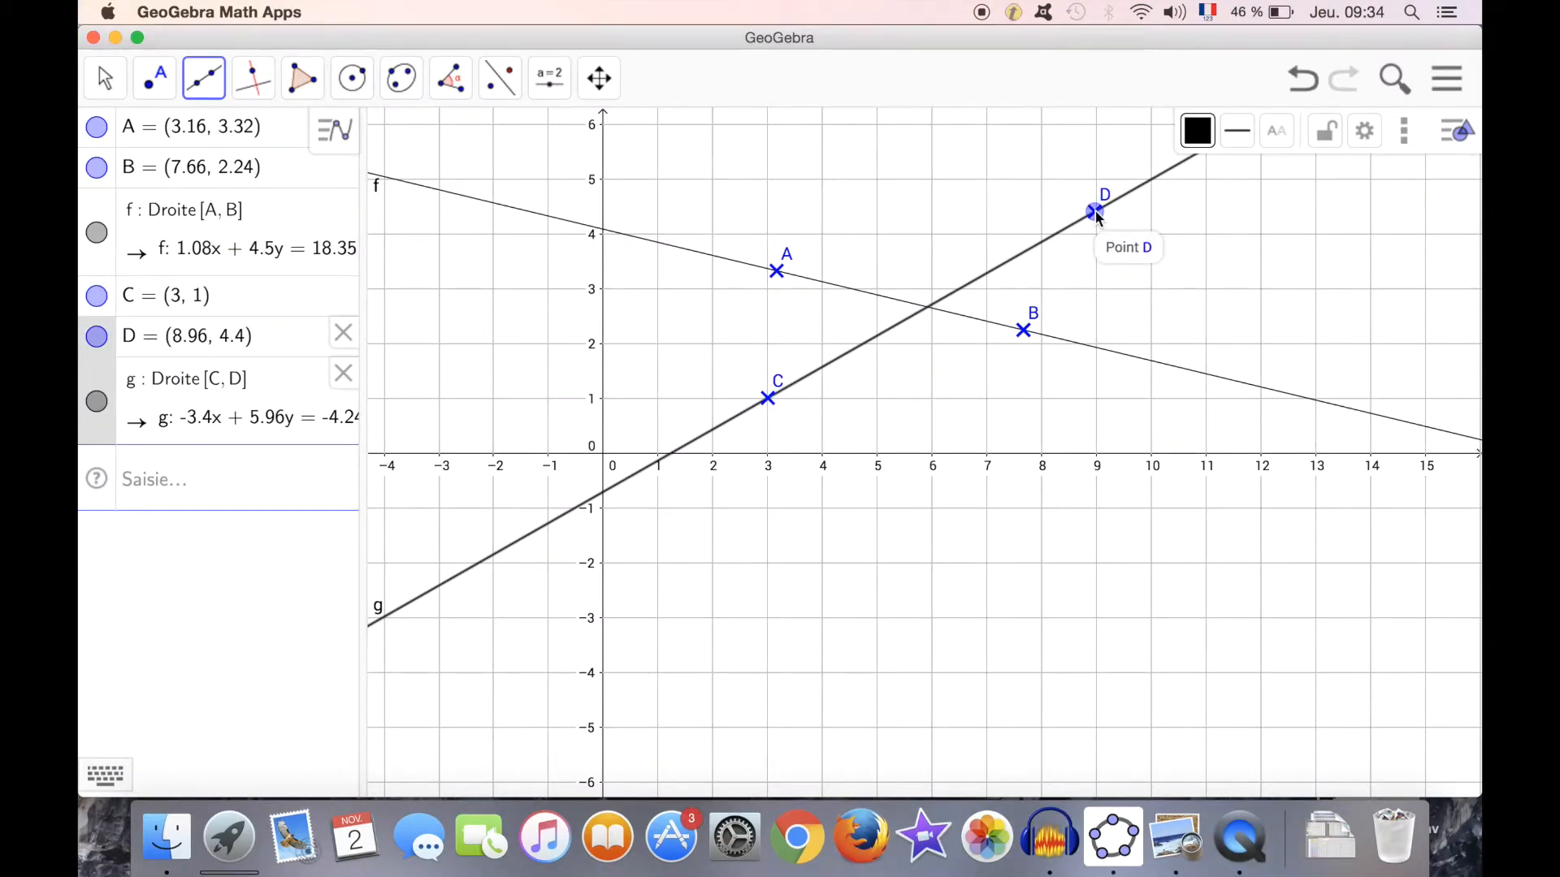
Step: Browse the tool groups for moving, points, lines, perpendiculars, polygons, circles, conics, measurements, transformations and sliders to see which tools each contains
left_click(158, 79)
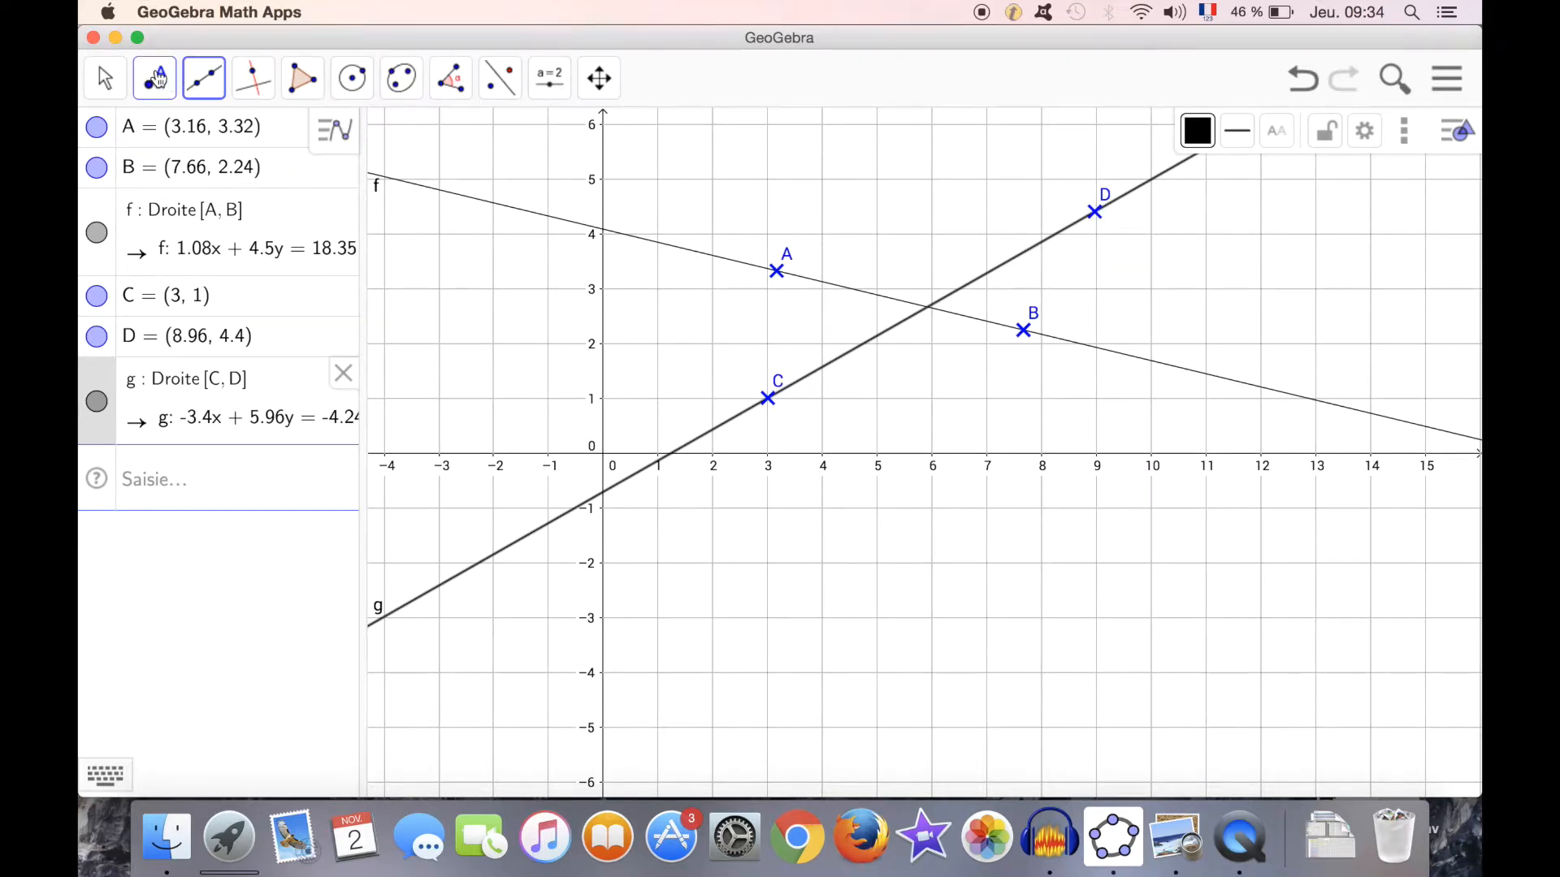
left_click(108, 79)
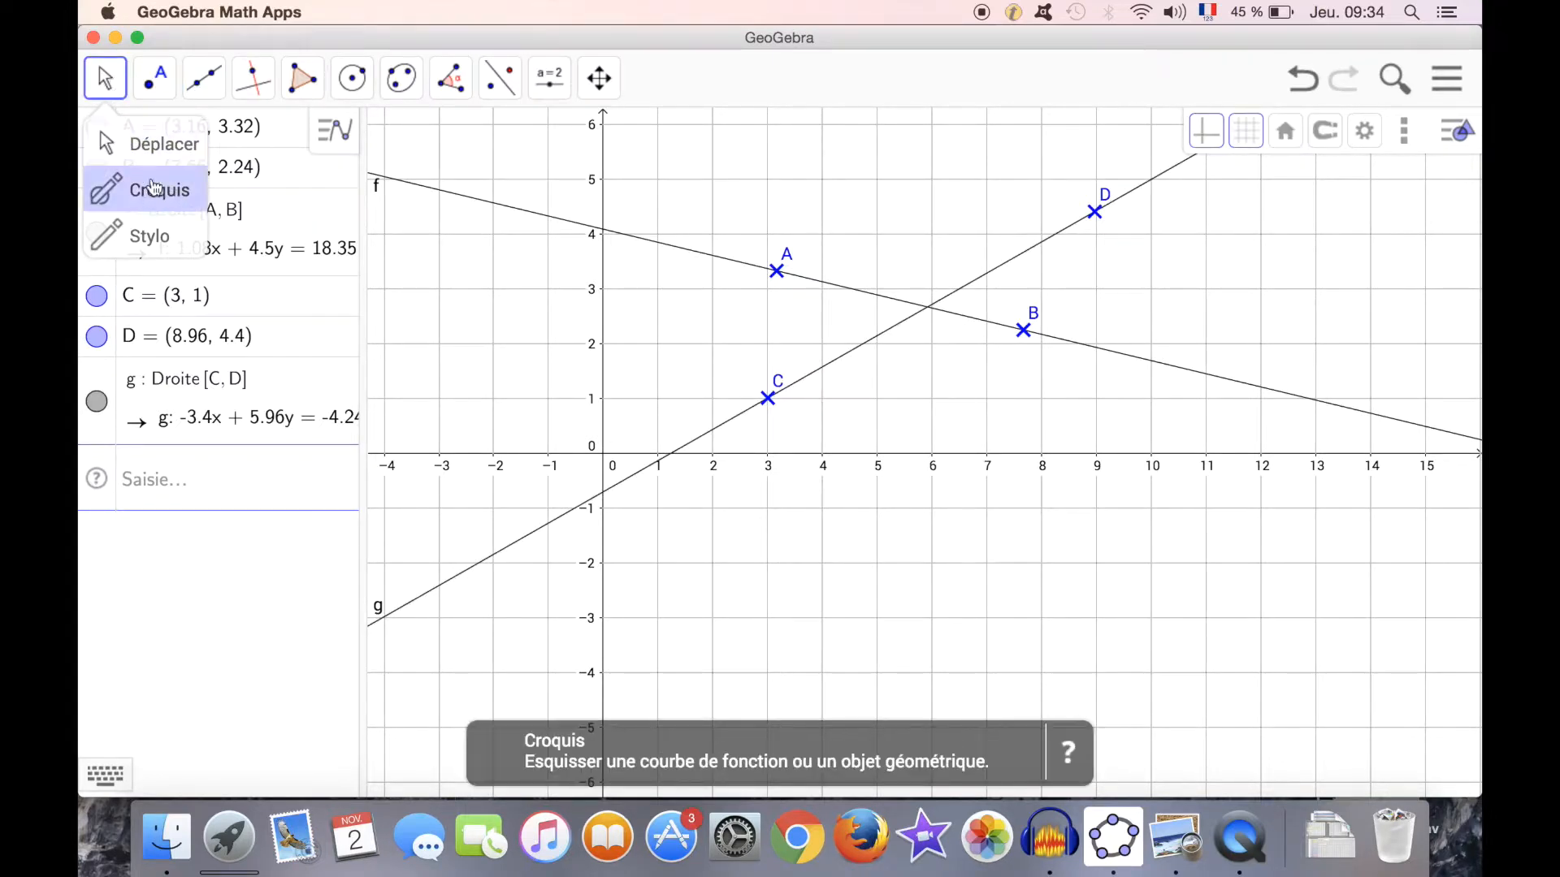
left_click(142, 83)
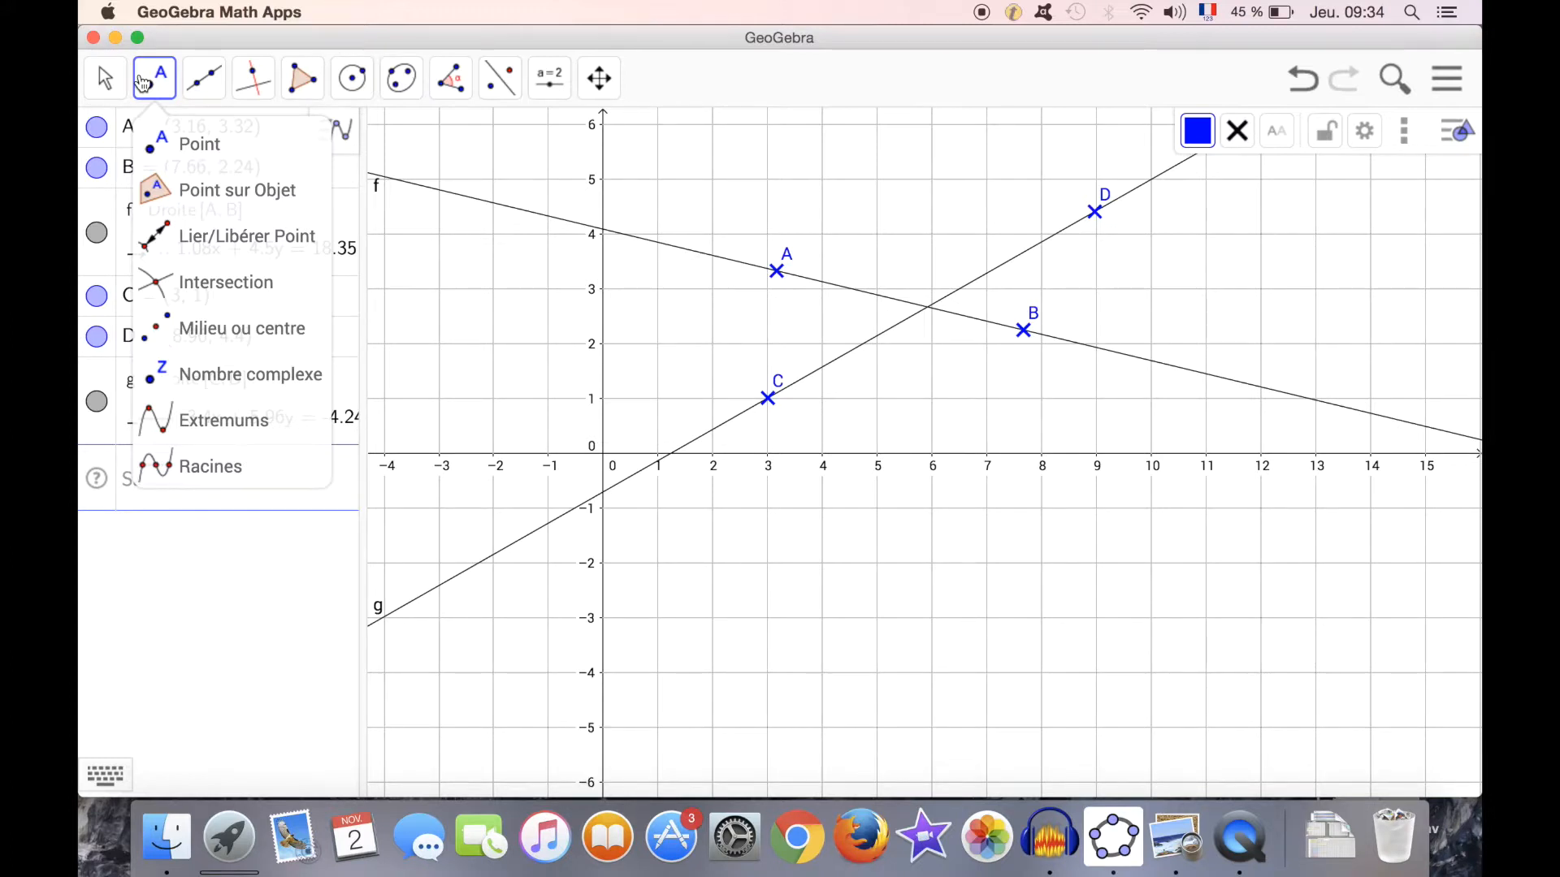
mouse_move(195, 87)
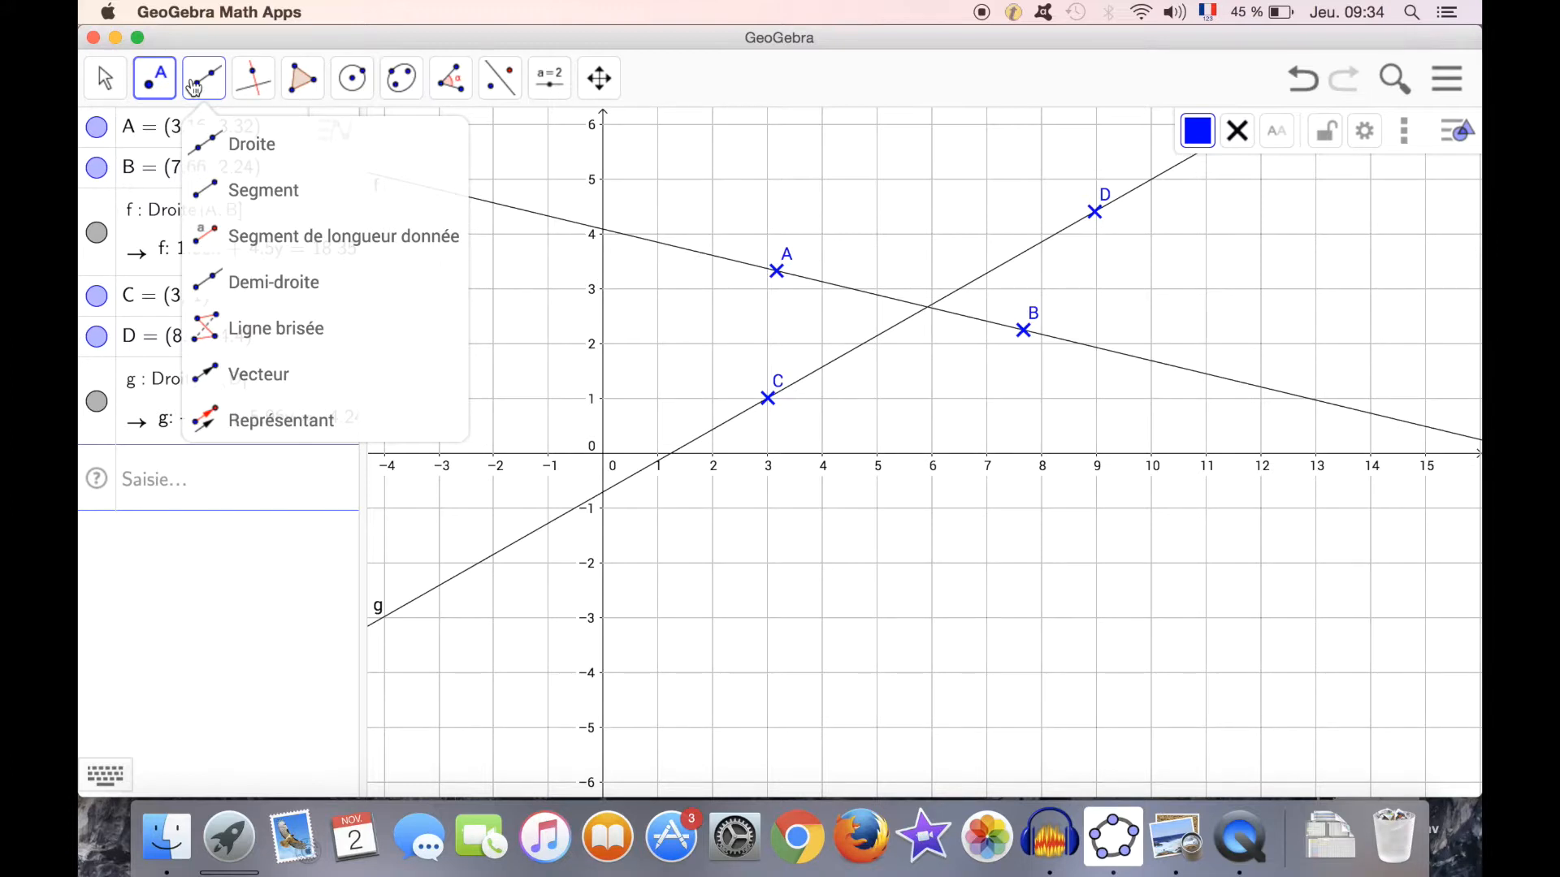
left_click(259, 82)
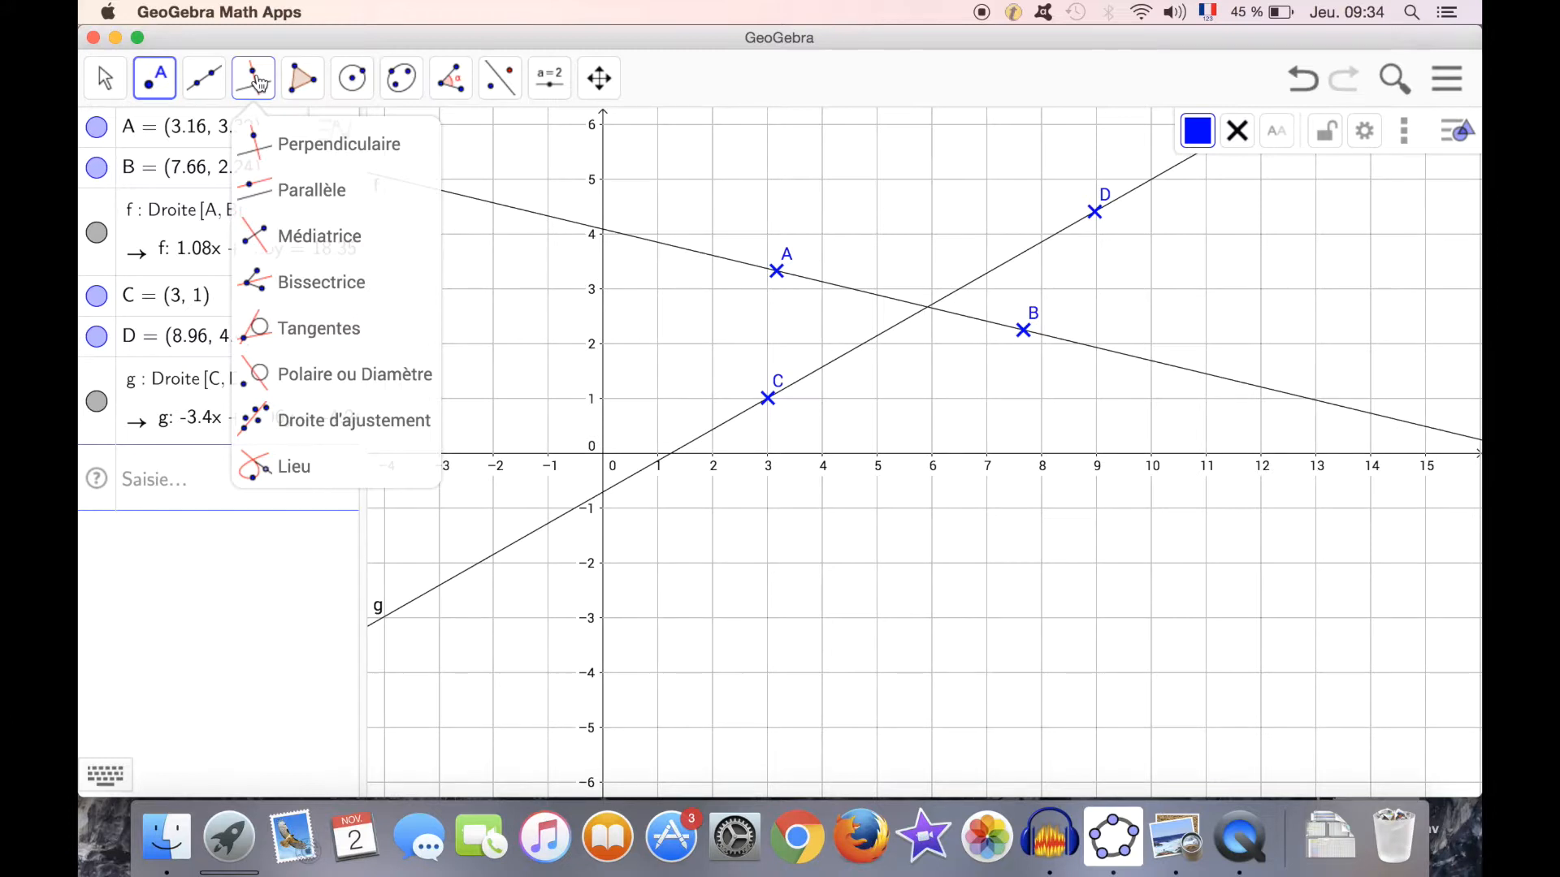
mouse_move(309, 82)
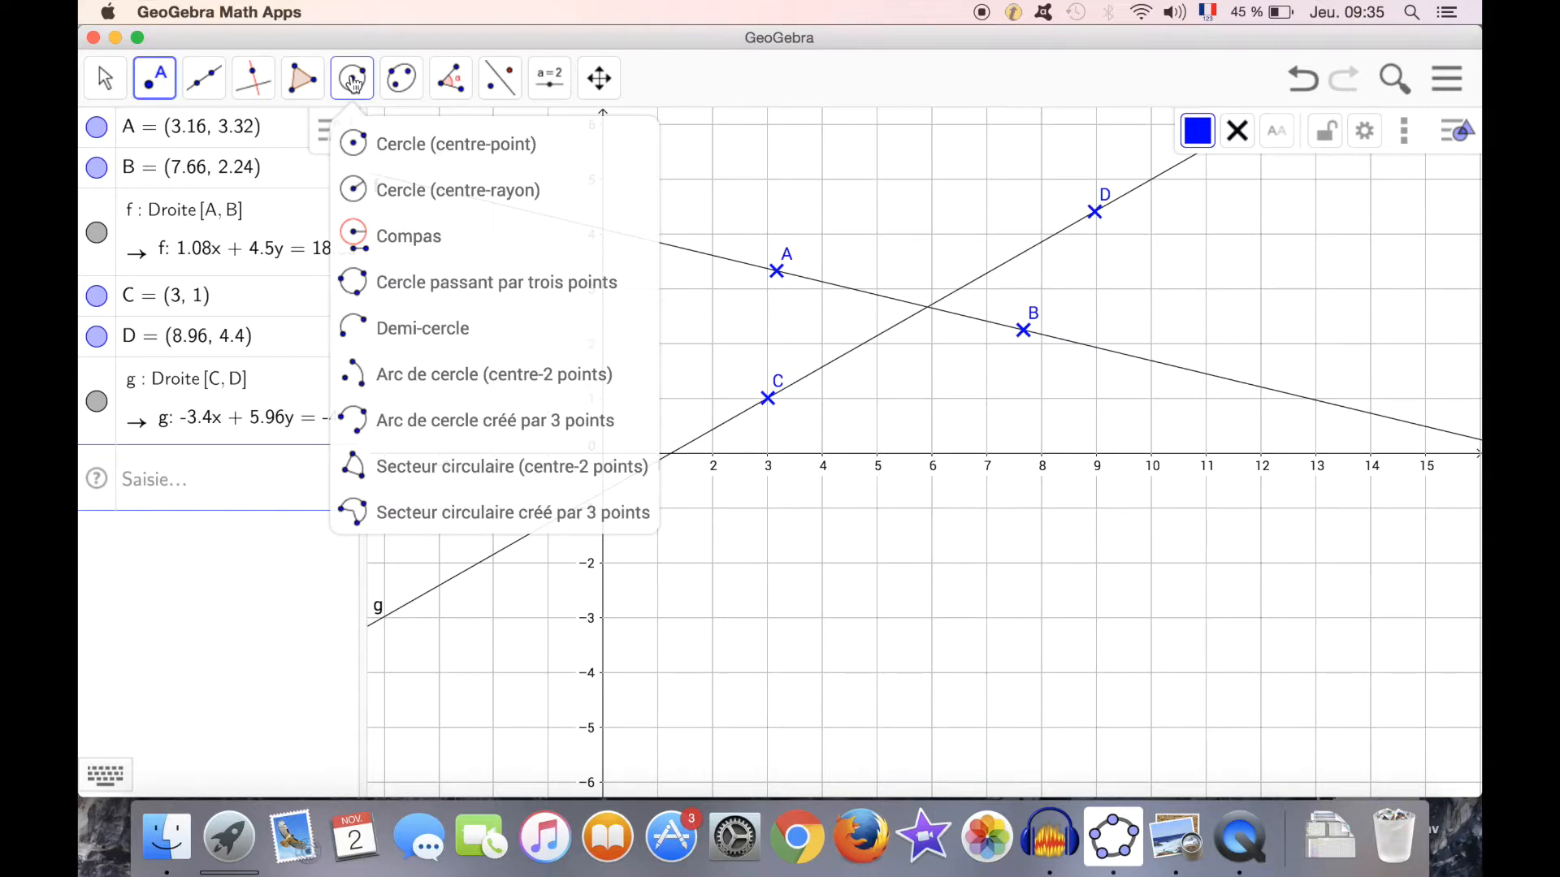
mouse_move(407, 82)
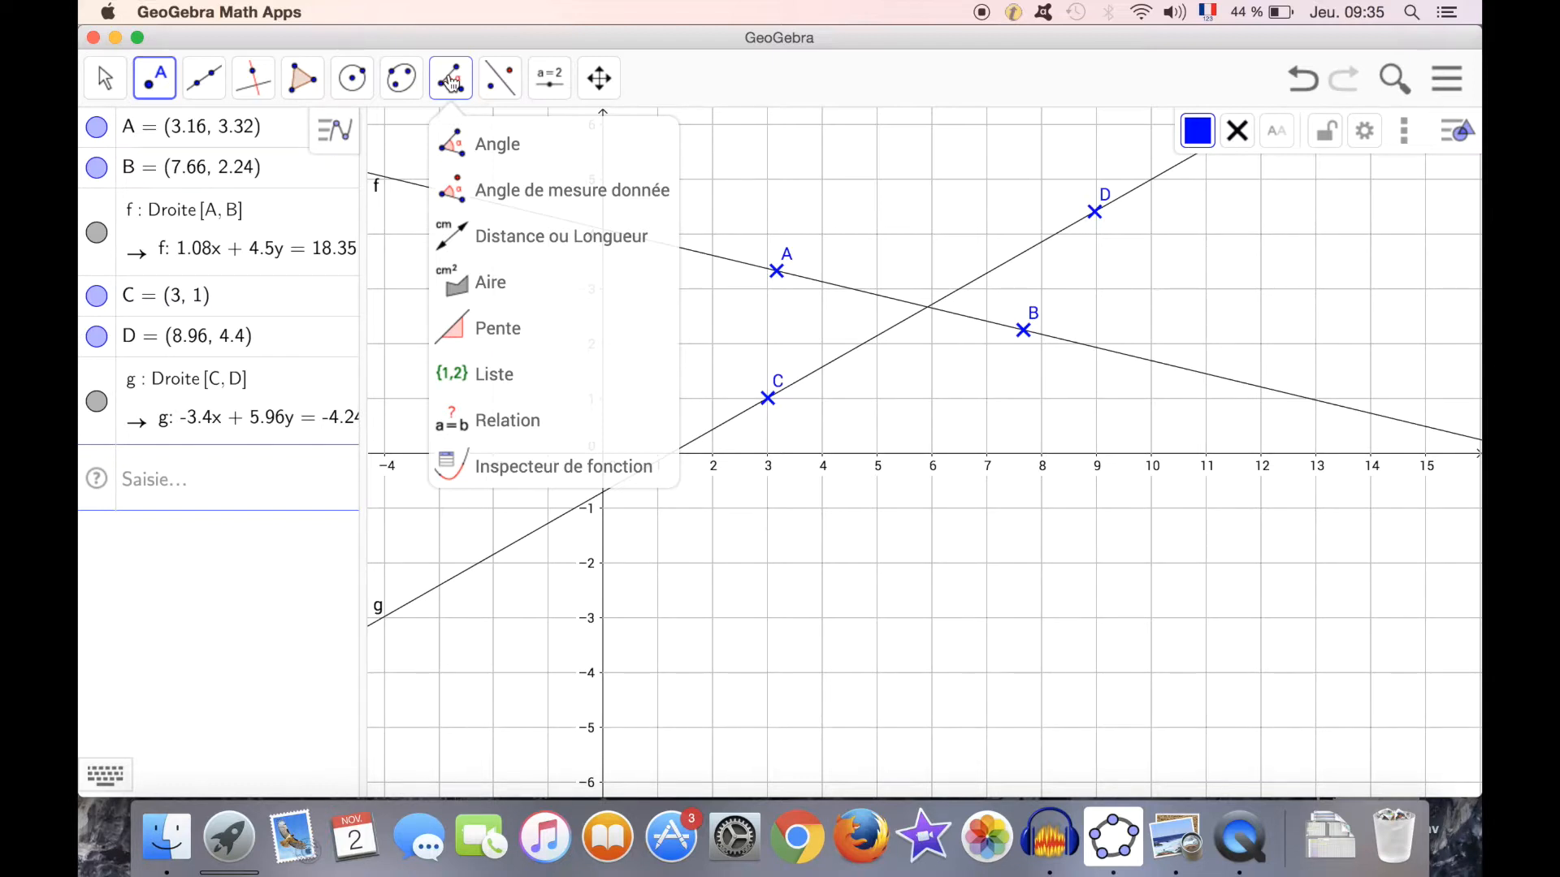
left_click(502, 80)
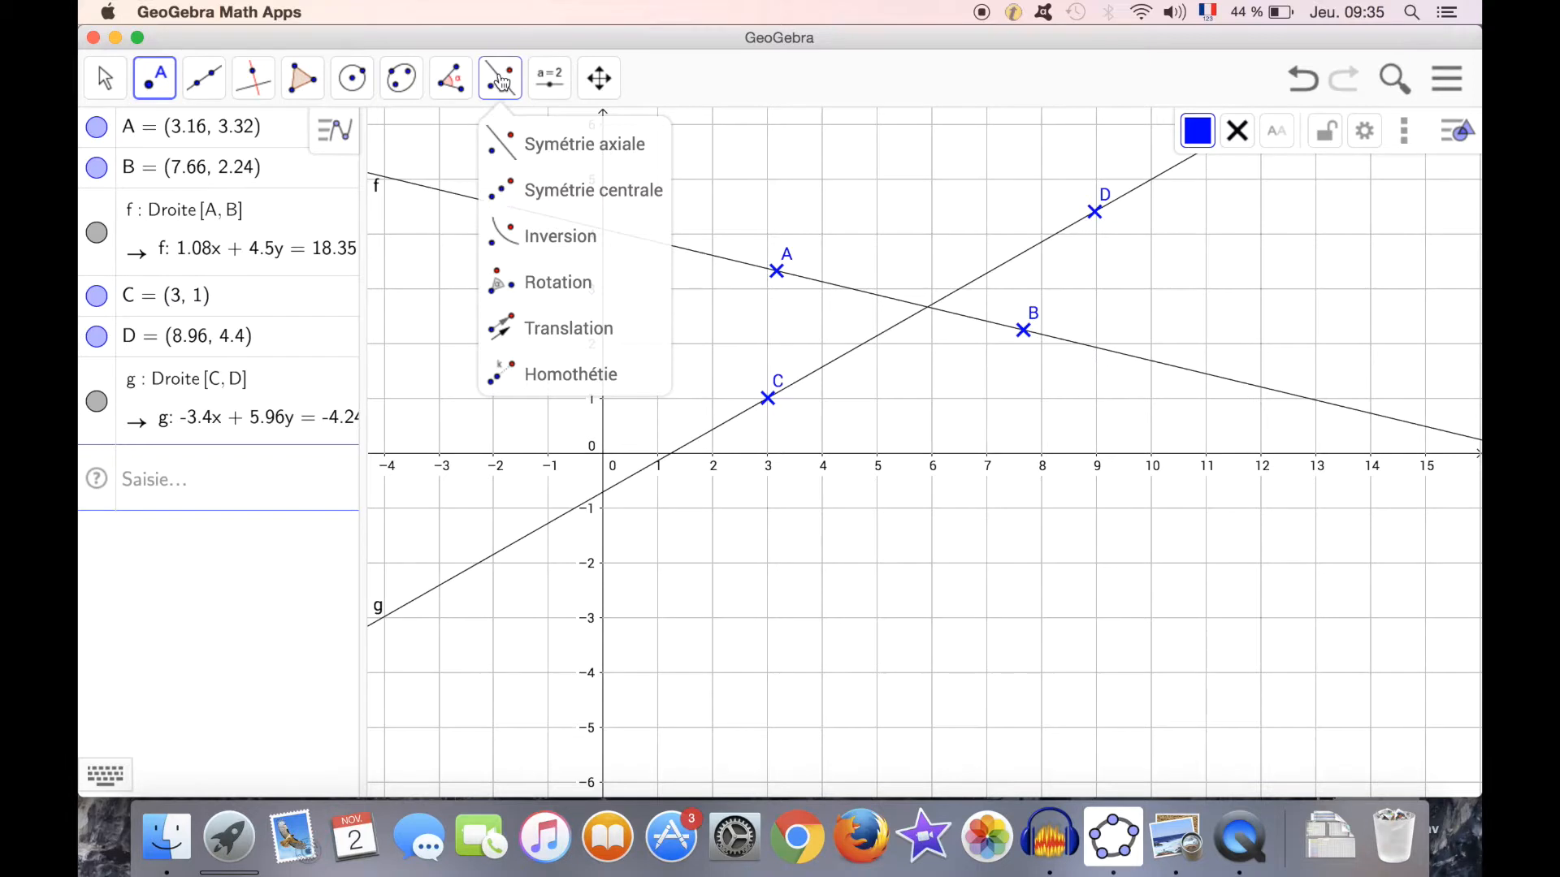
mouse_move(550, 75)
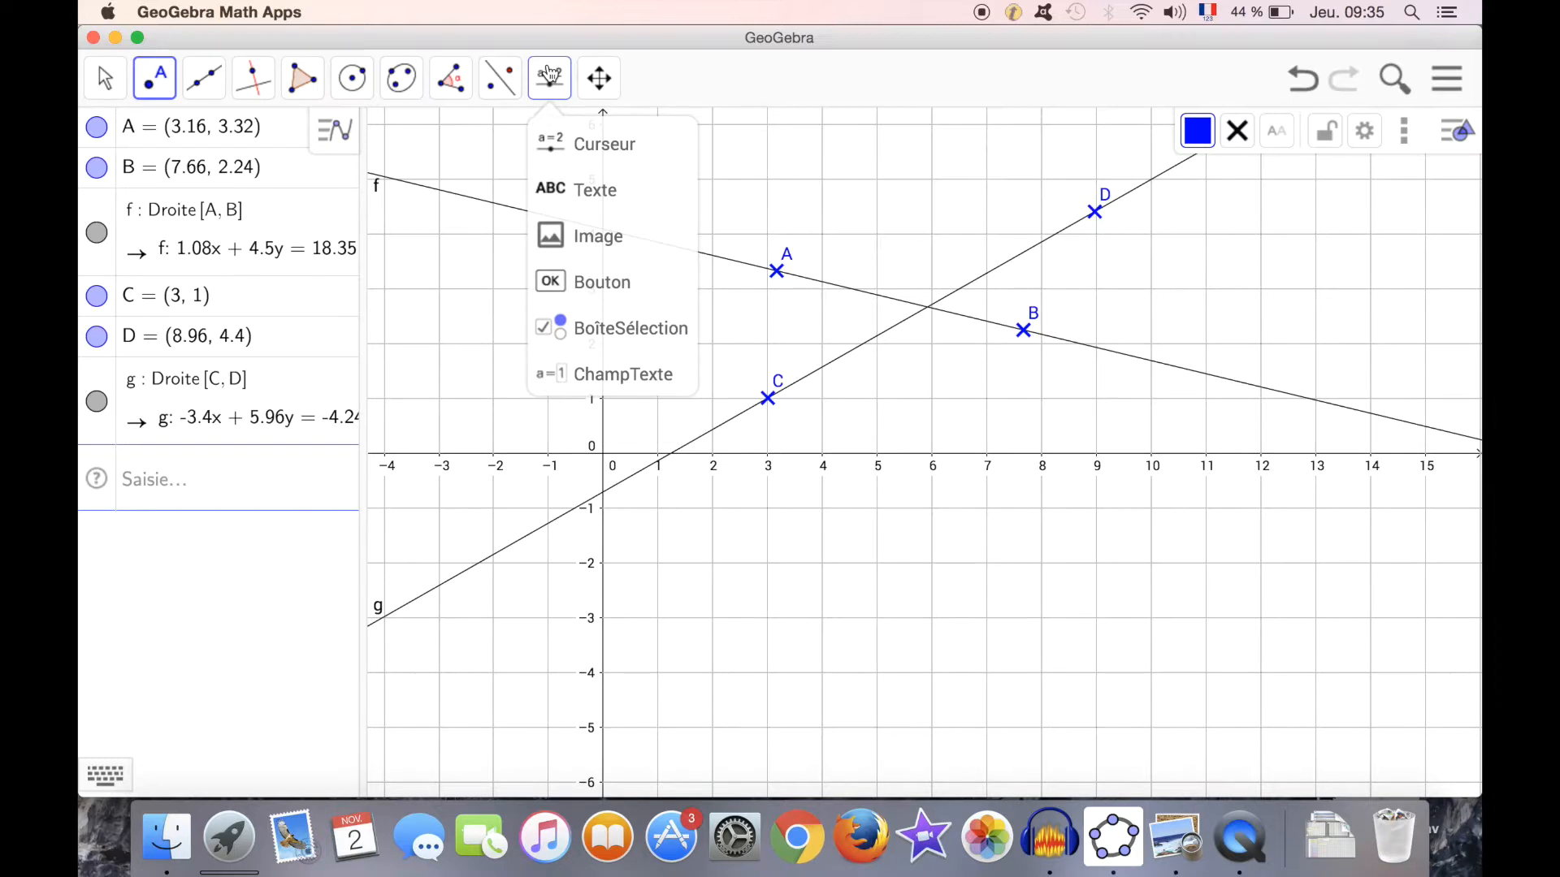
left_click(547, 152)
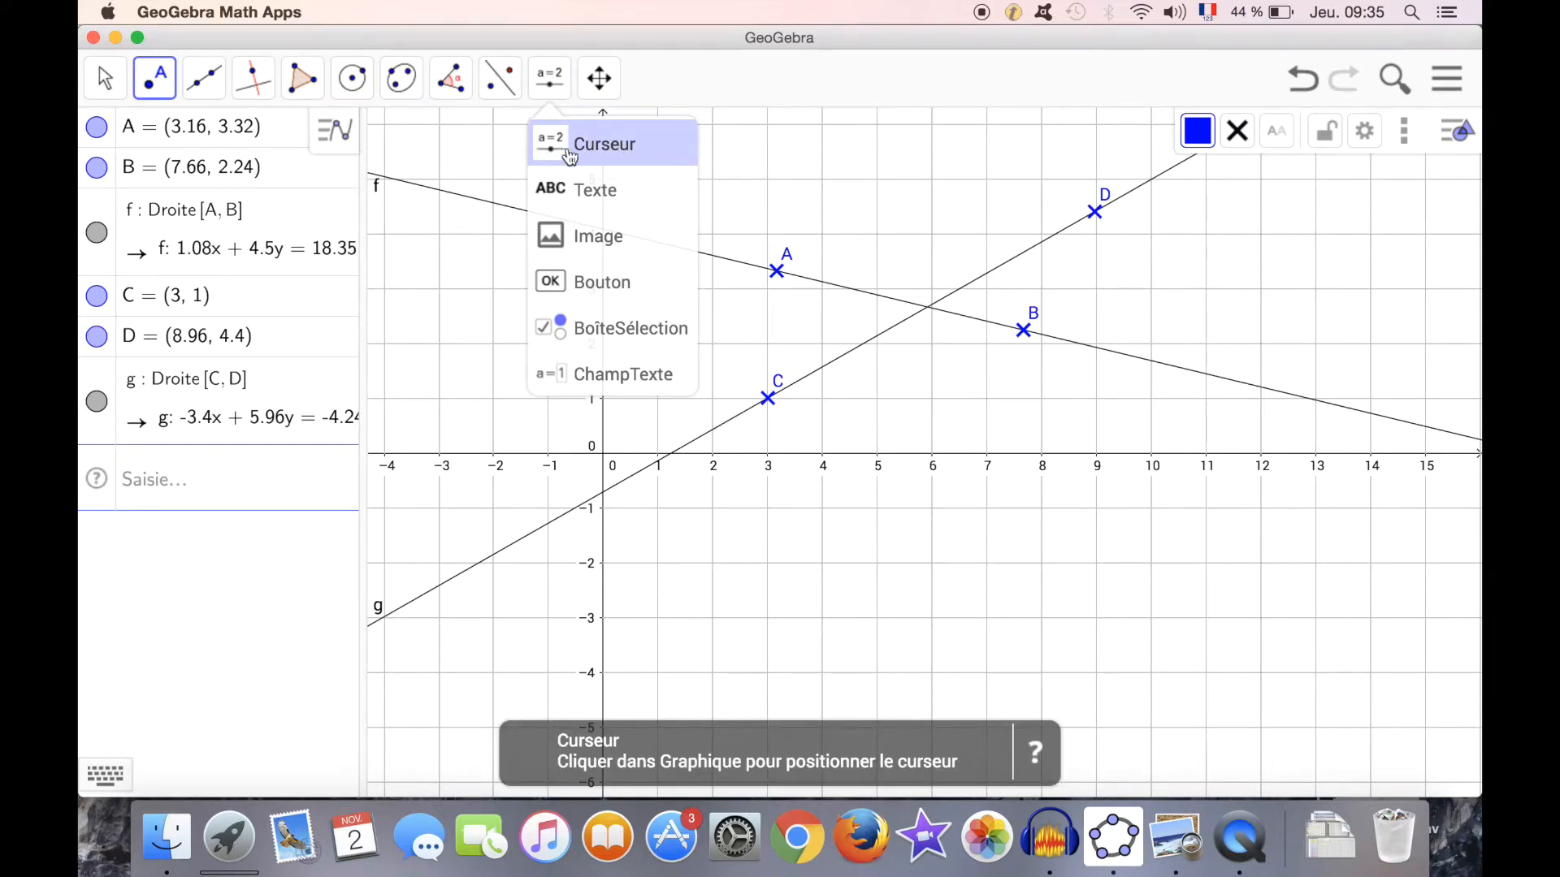
Step: Shift the graphics view slightly with the Déplacer Graphique tool
mouse_move(596, 82)
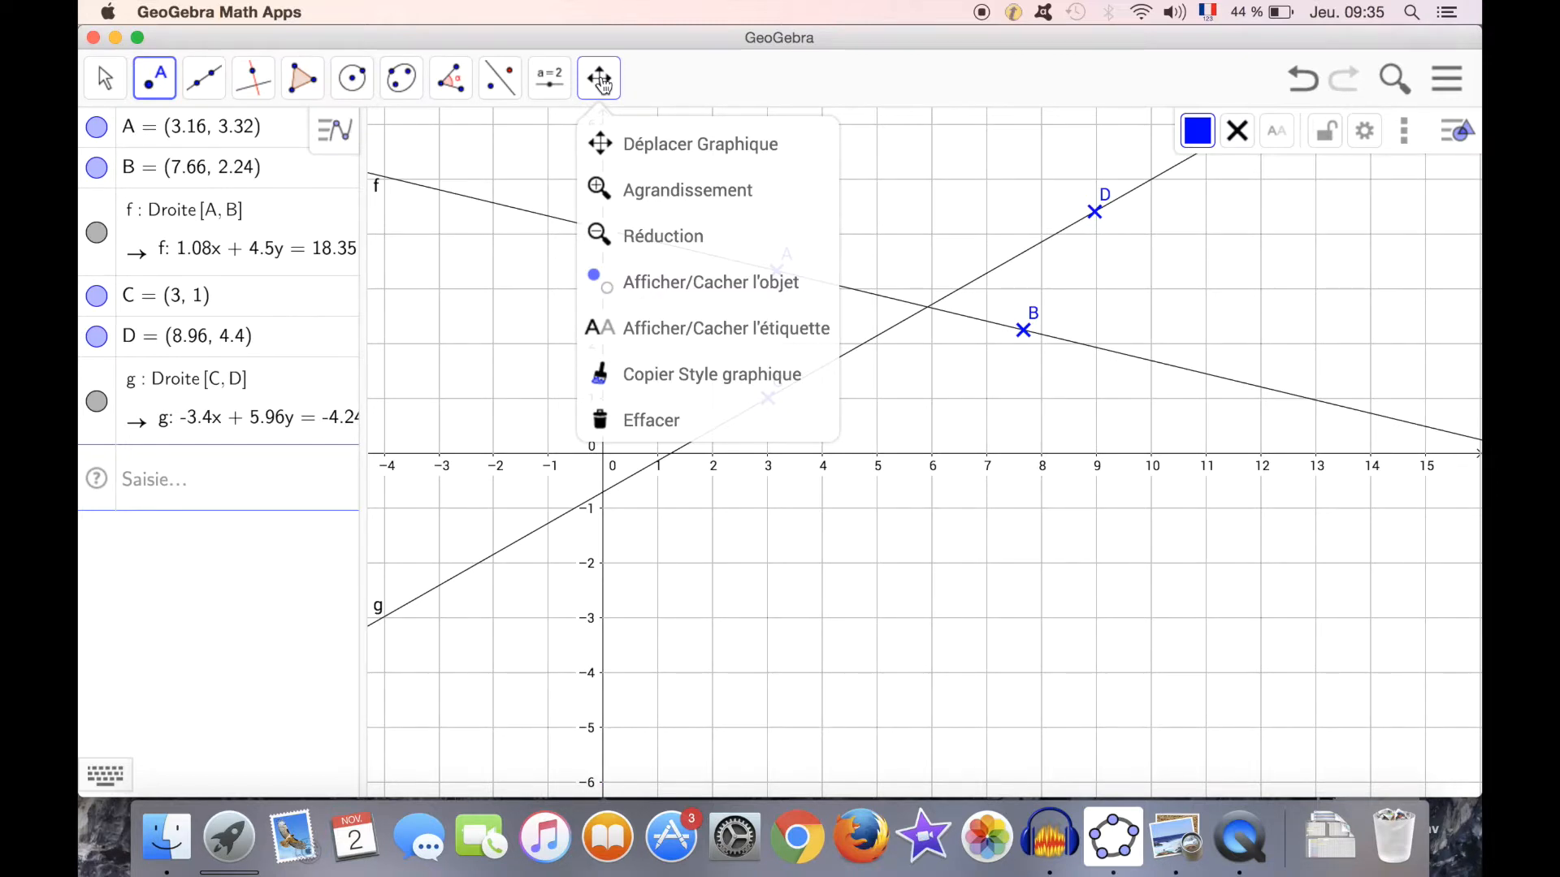
left_click(630, 145)
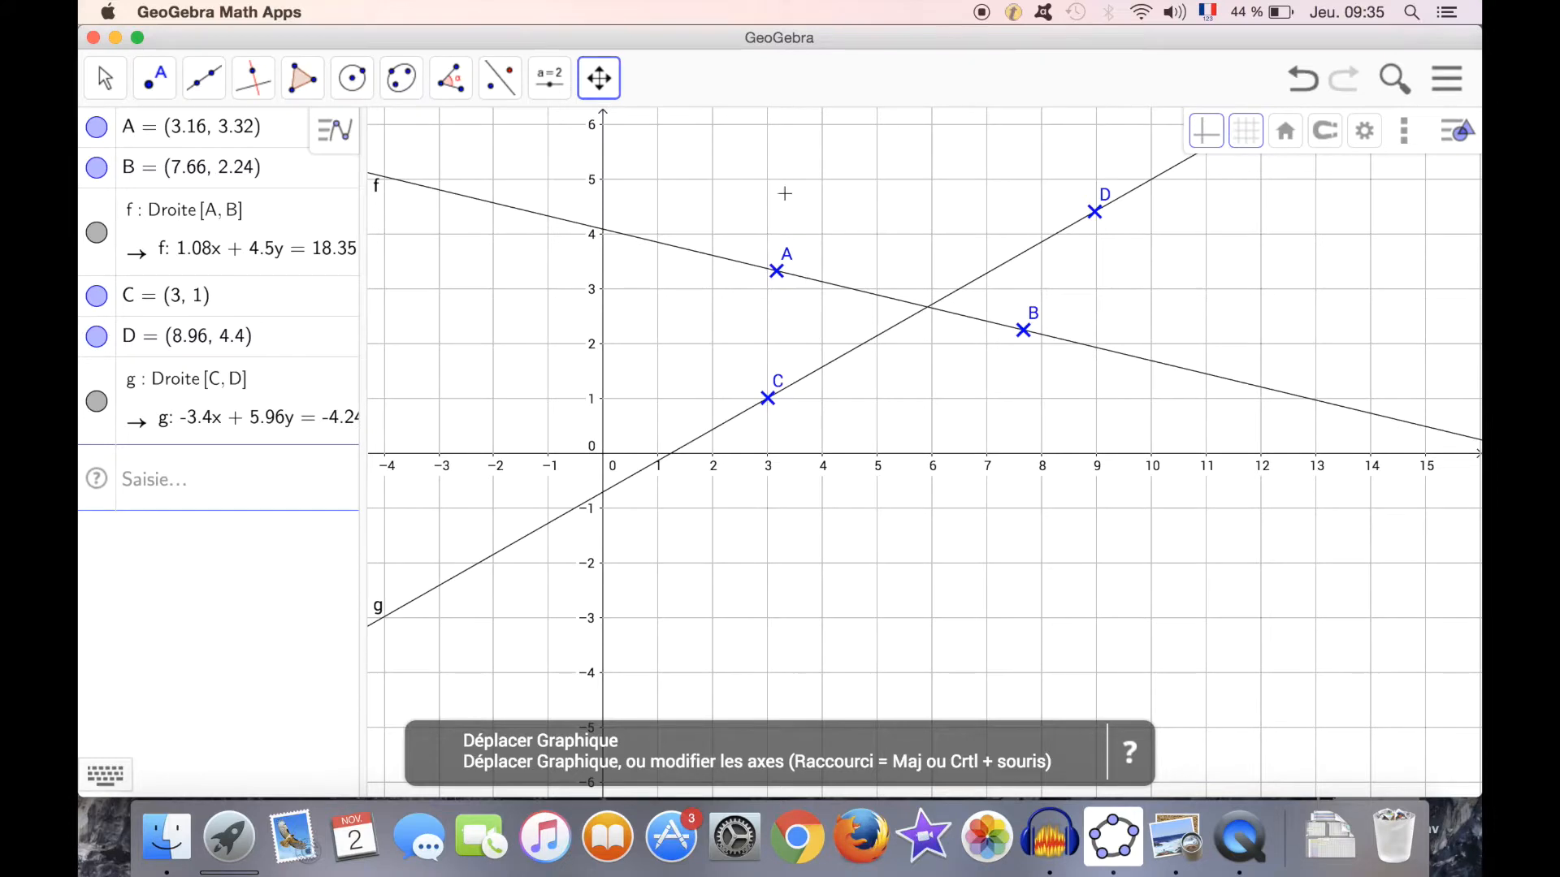
left_click_drag(875, 199, 833, 247)
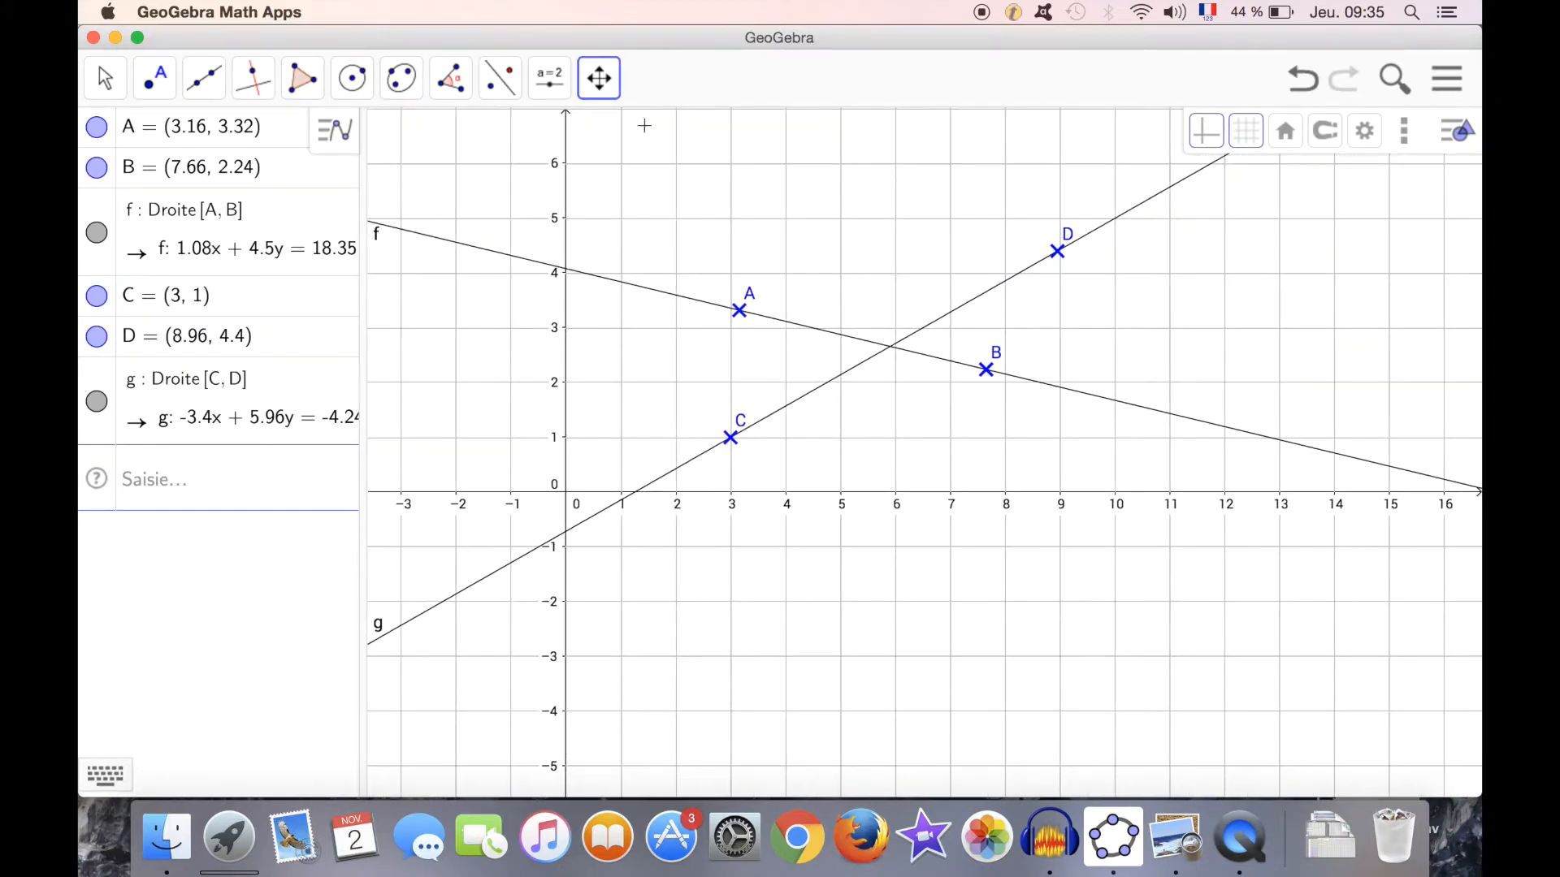
Step: Draw an extra line with the Droite tool through new points at about (5.3, 5.28) and (3.7, 3.06)
left_click(154, 78)
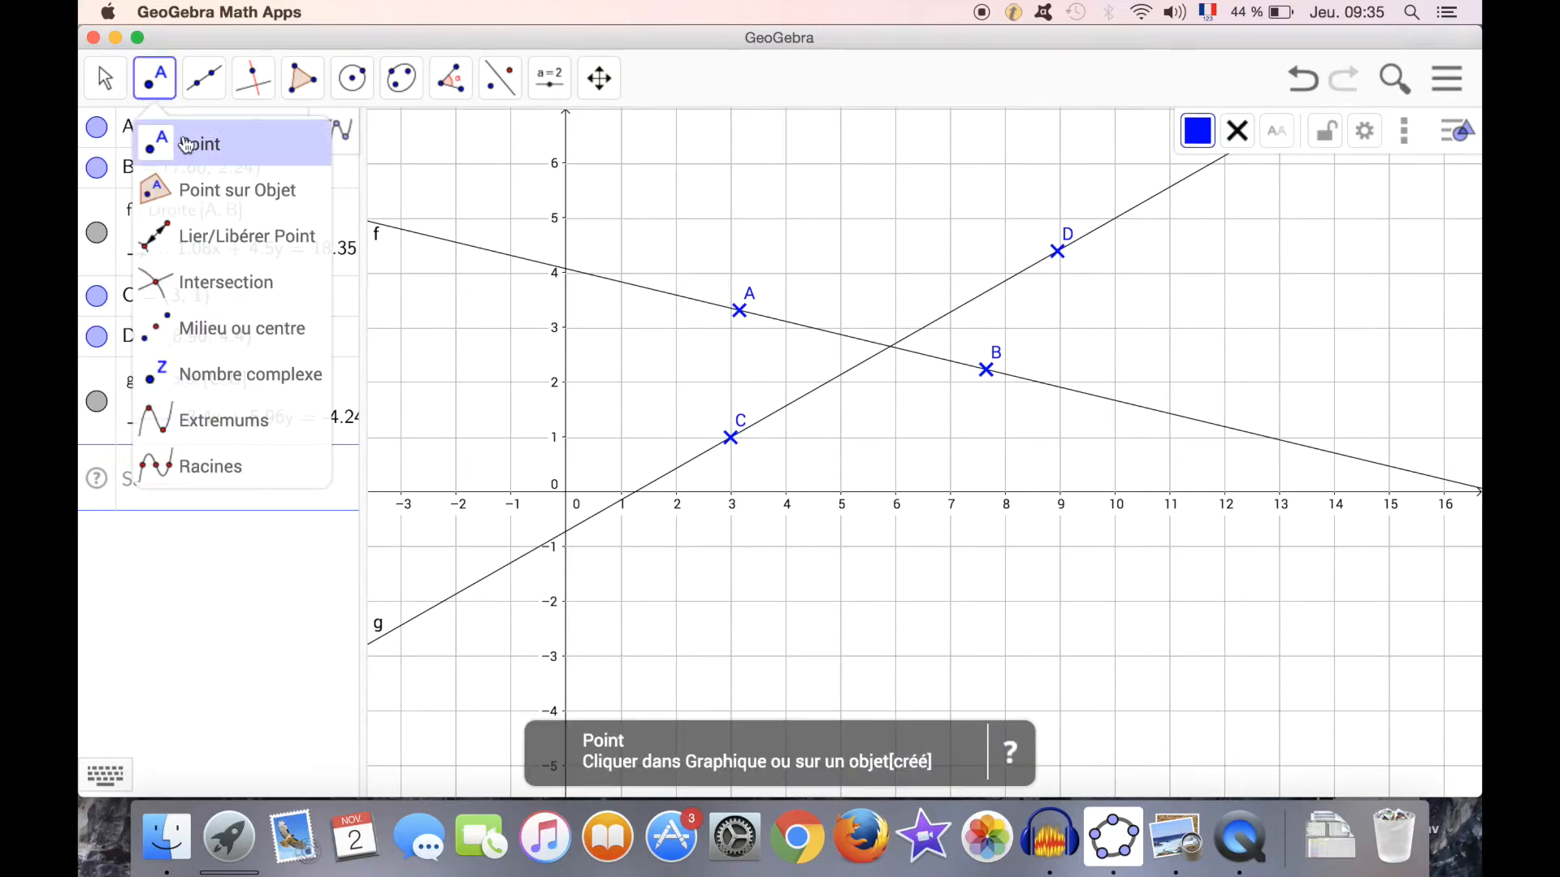
left_click(204, 79)
left_click(235, 144)
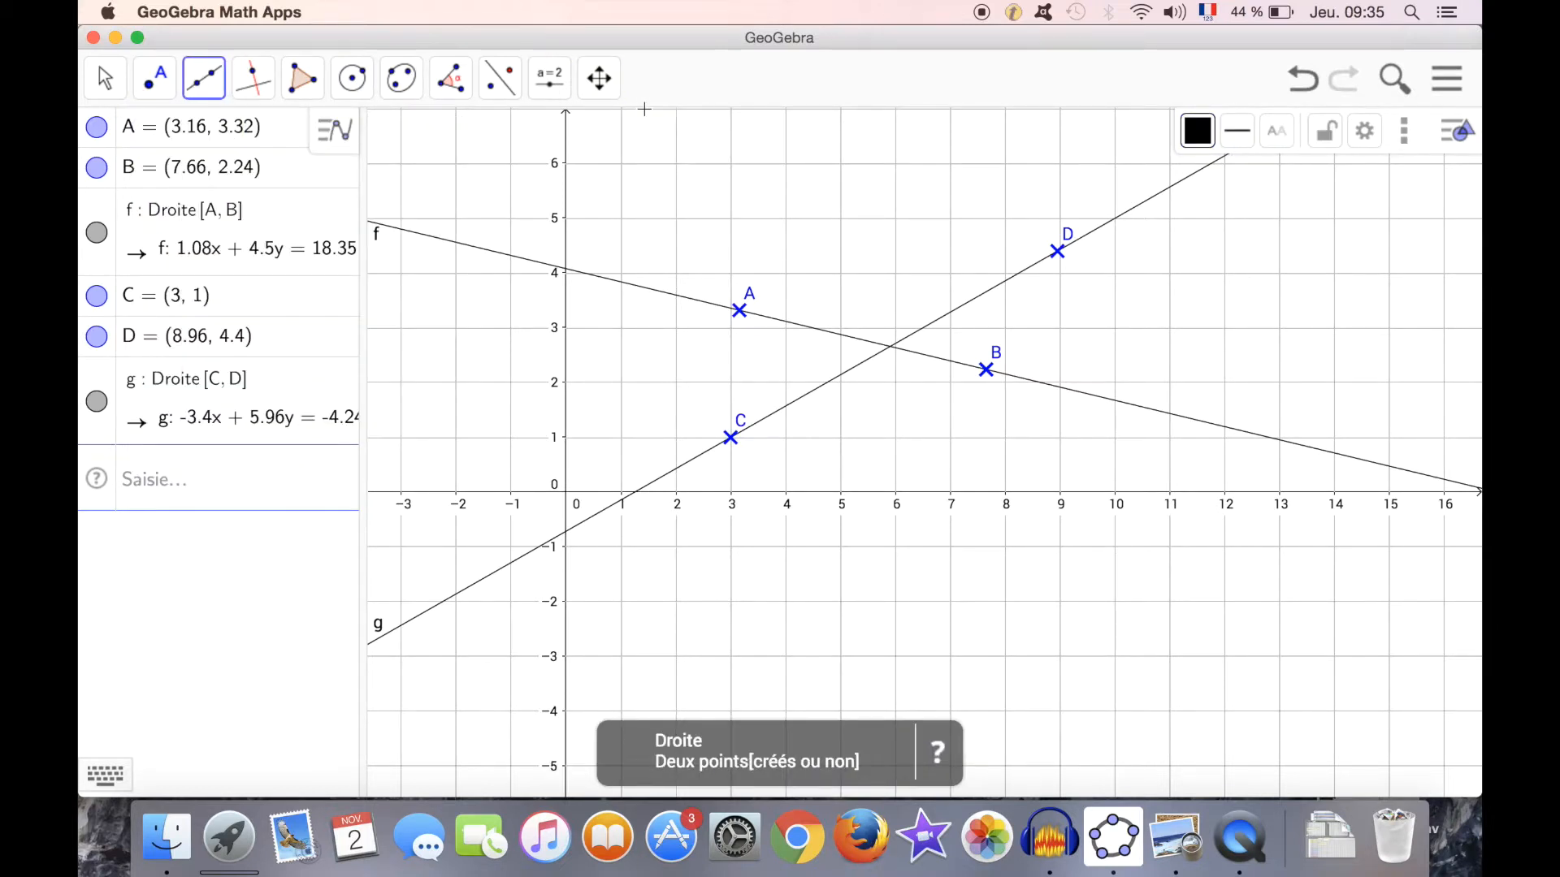
left_click(856, 202)
left_click(768, 324)
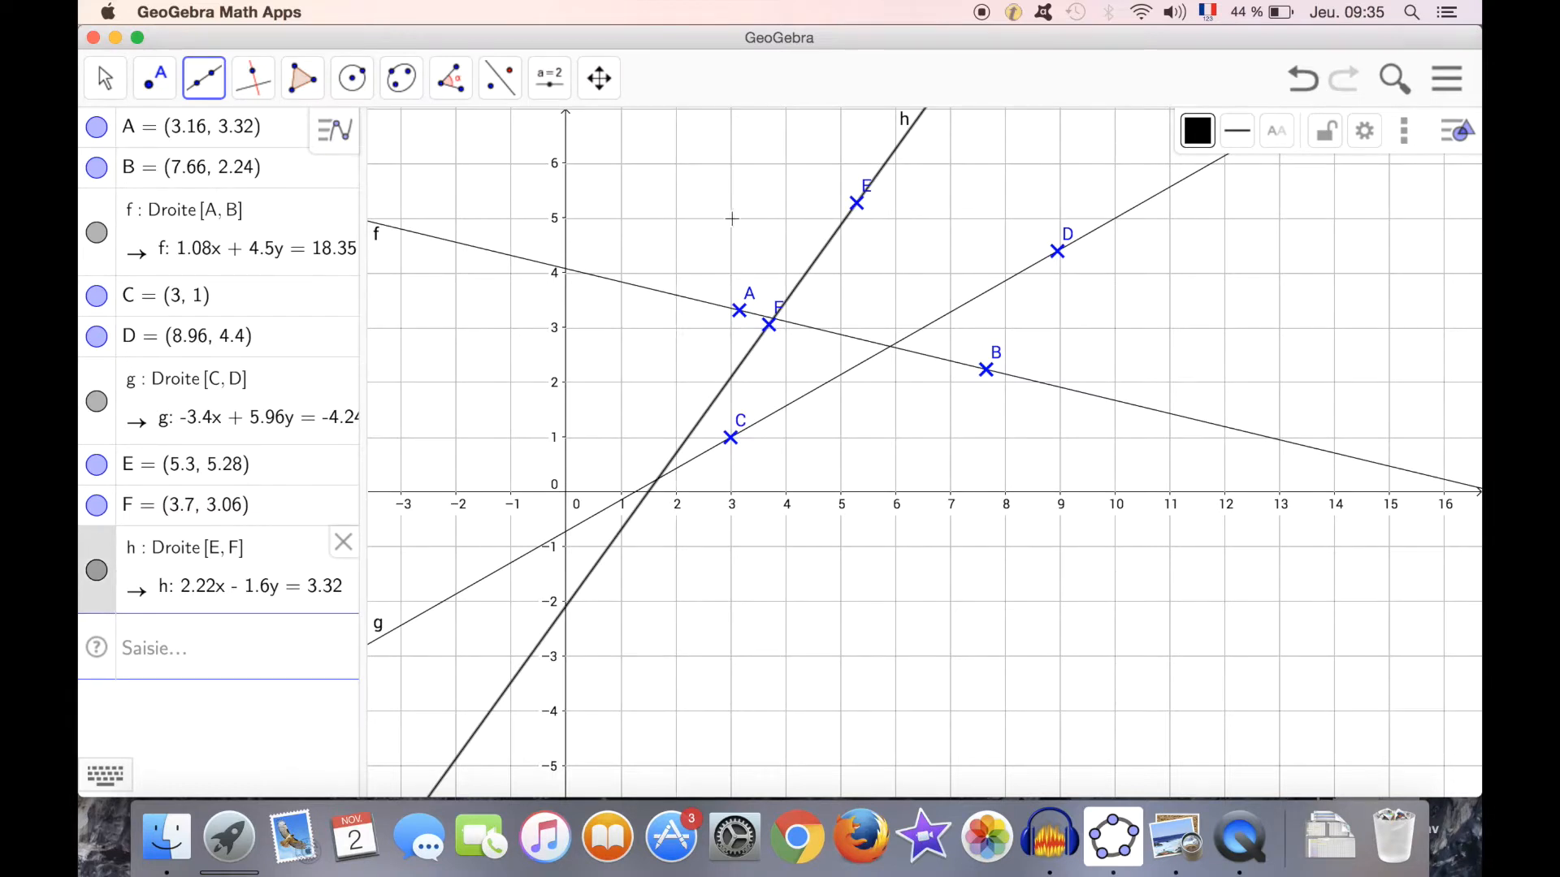
Step: Switch back to Déplacer Graphique and nudge the graphics view with the extra line in place
left_click(598, 81)
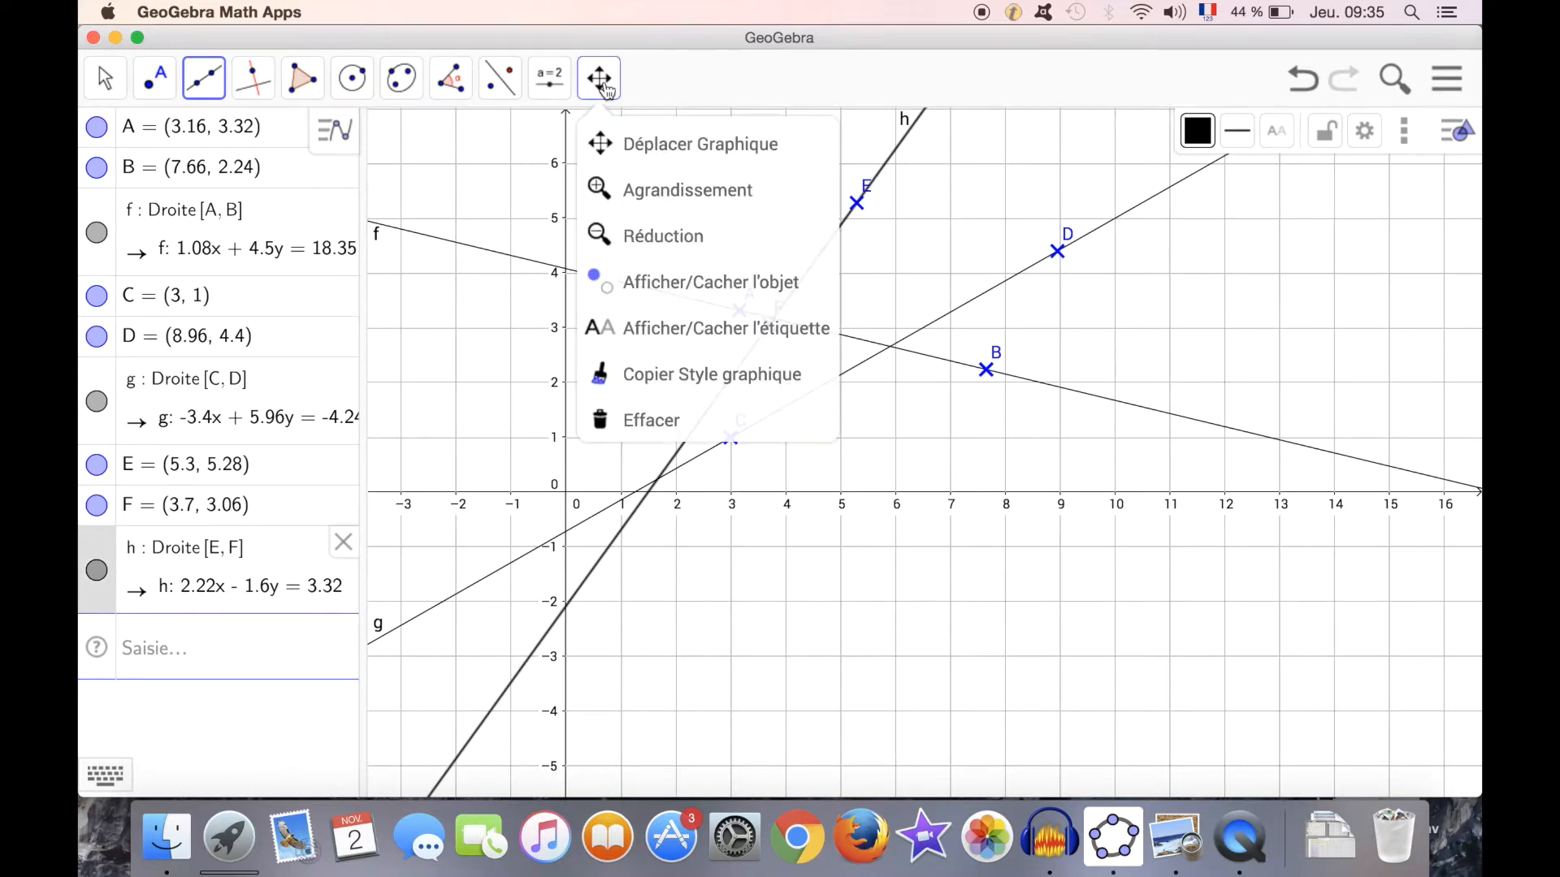
left_click(626, 140)
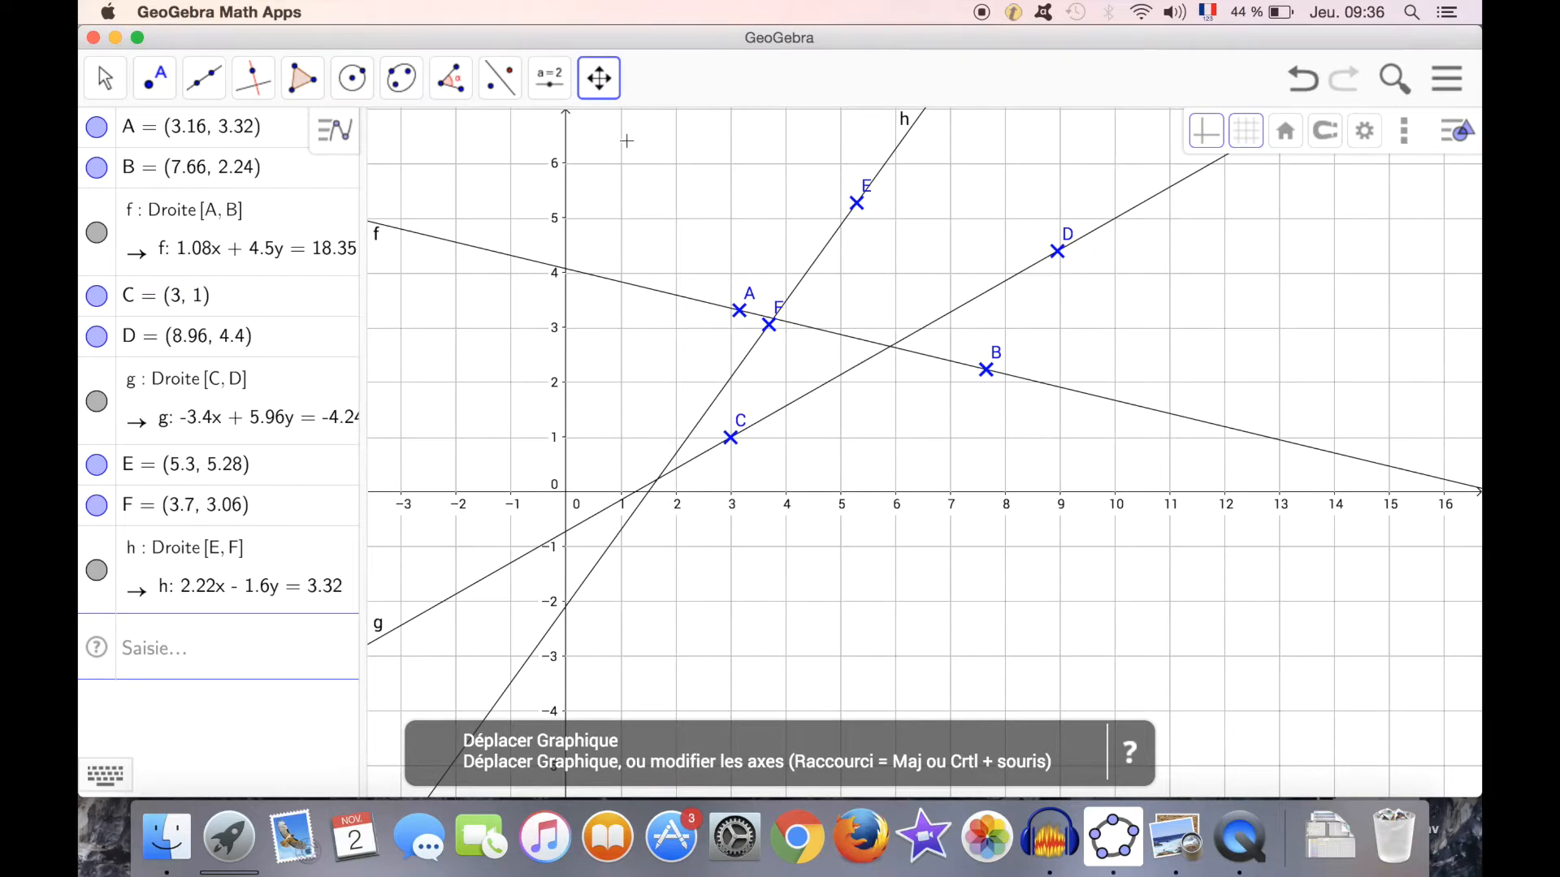
mouse_move(634, 146)
left_mouse_down()
mouse_move(616, 320)
mouse_move(650, 153)
left_mouse_up()
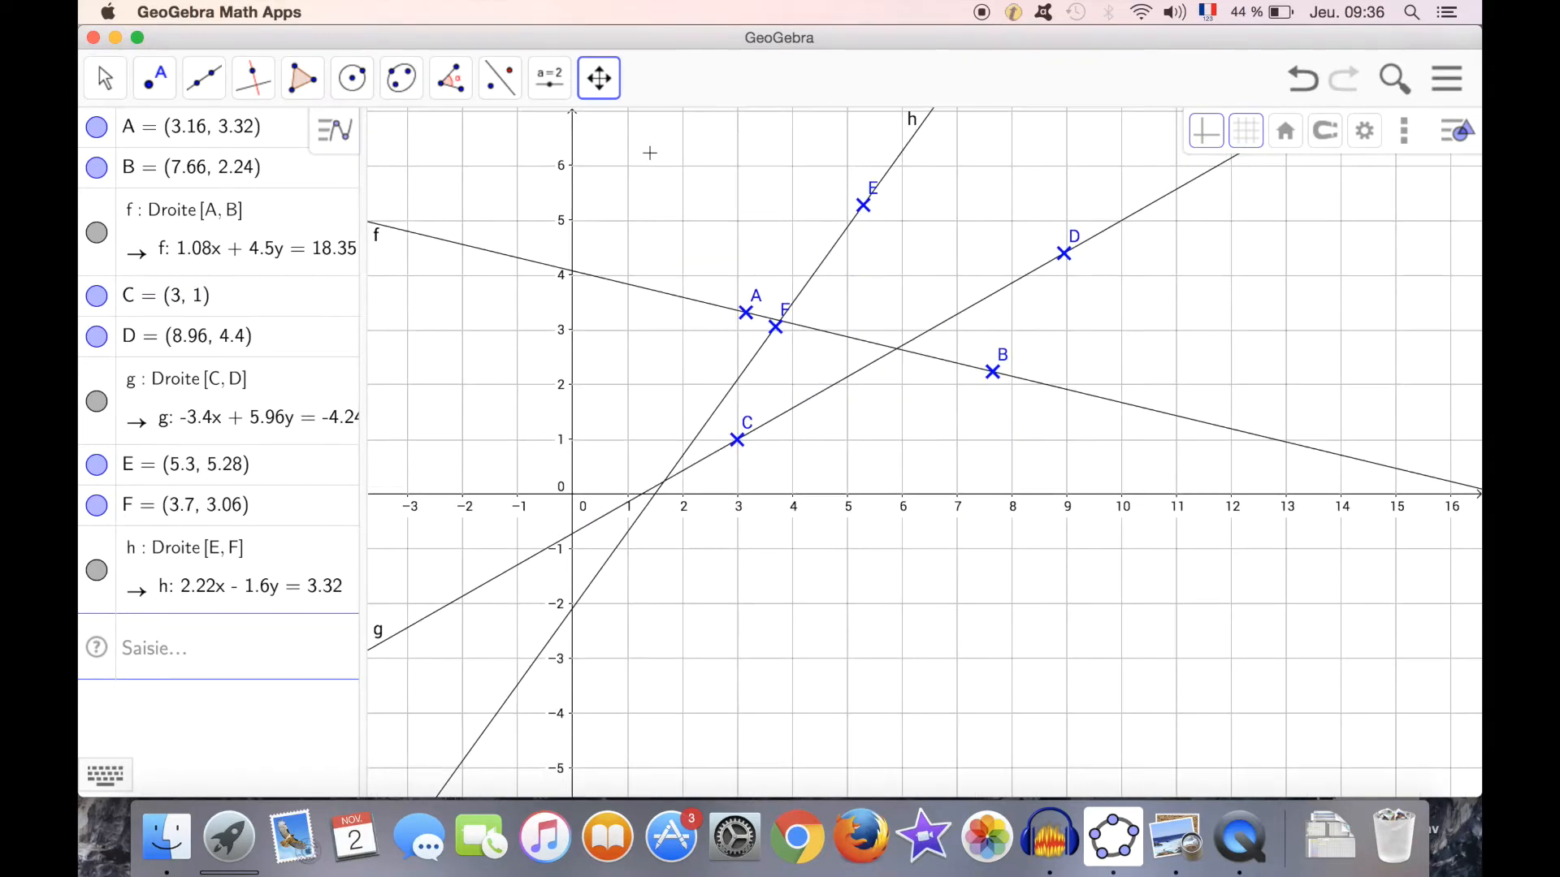
Step: Undo the last view shift and the extra line with its two points E and F
left_click(1301, 81)
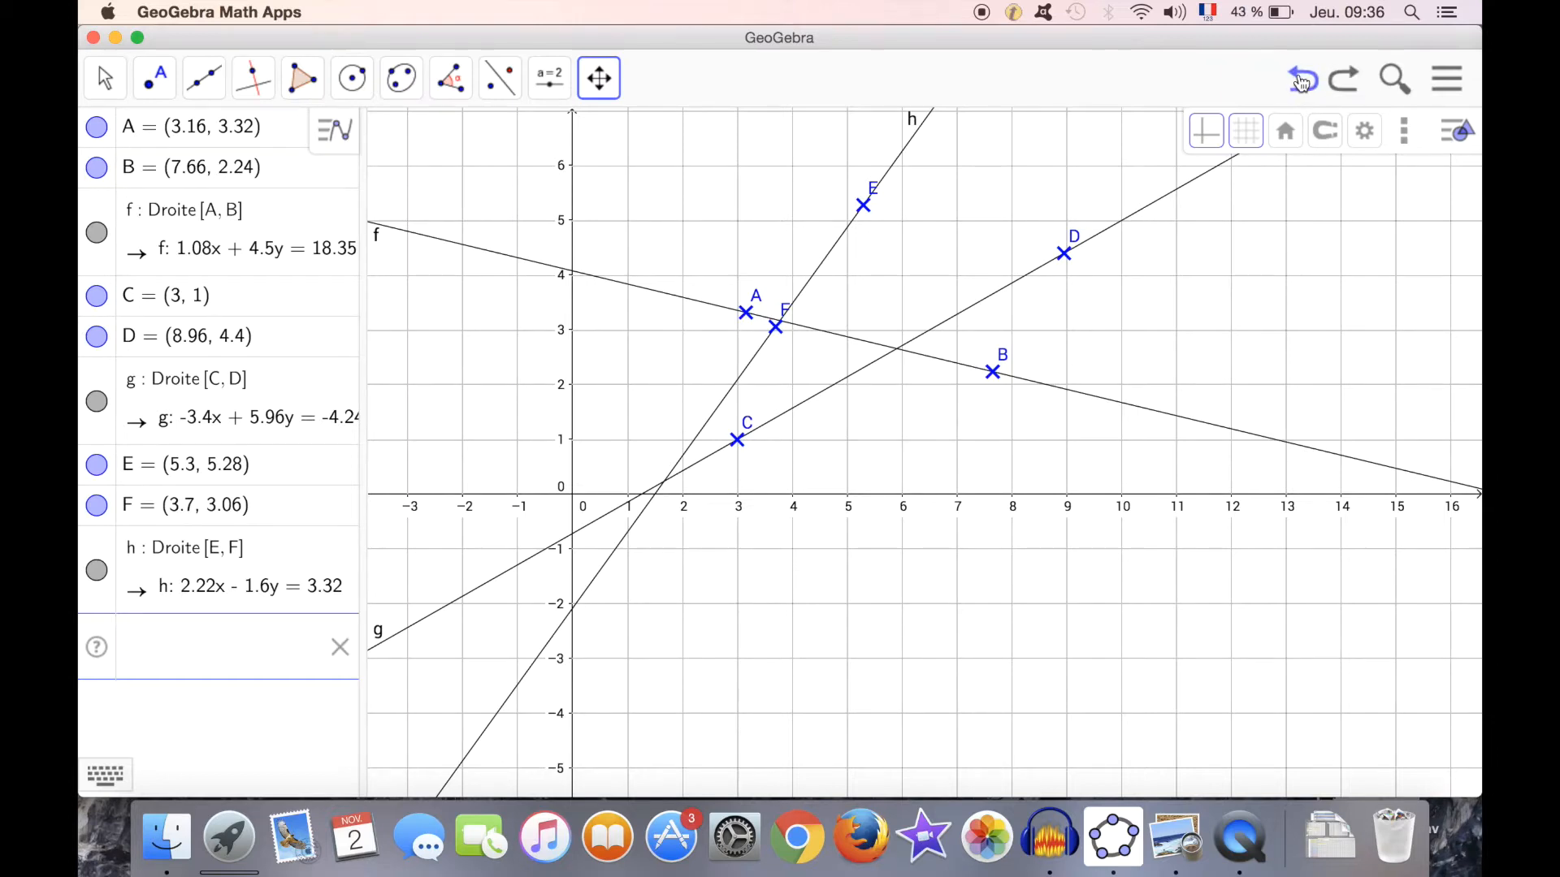
left_click(1314, 83)
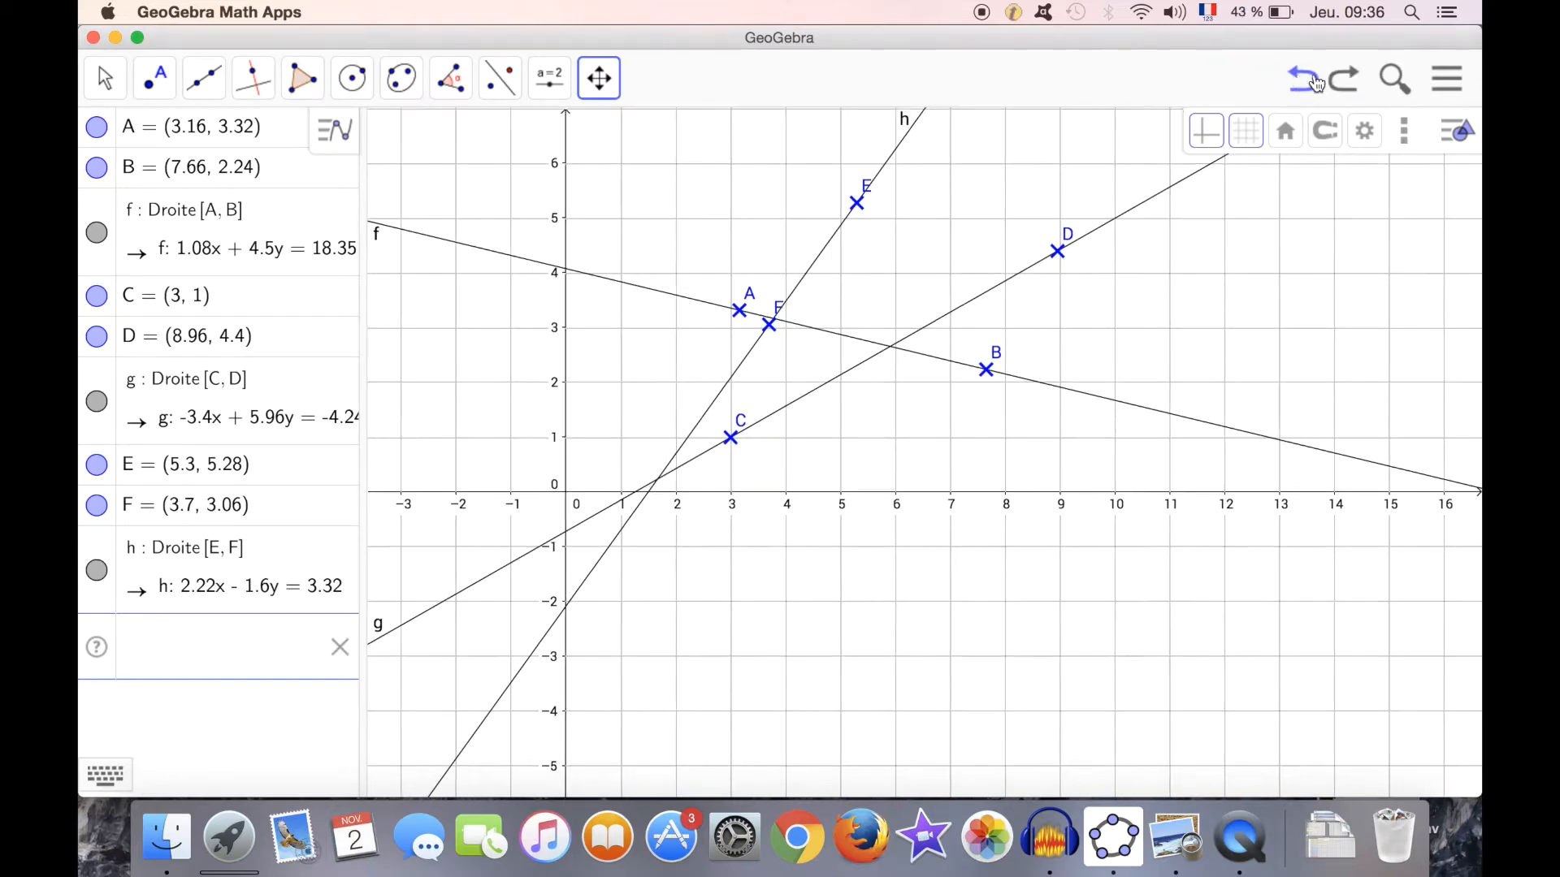
left_click(1316, 83)
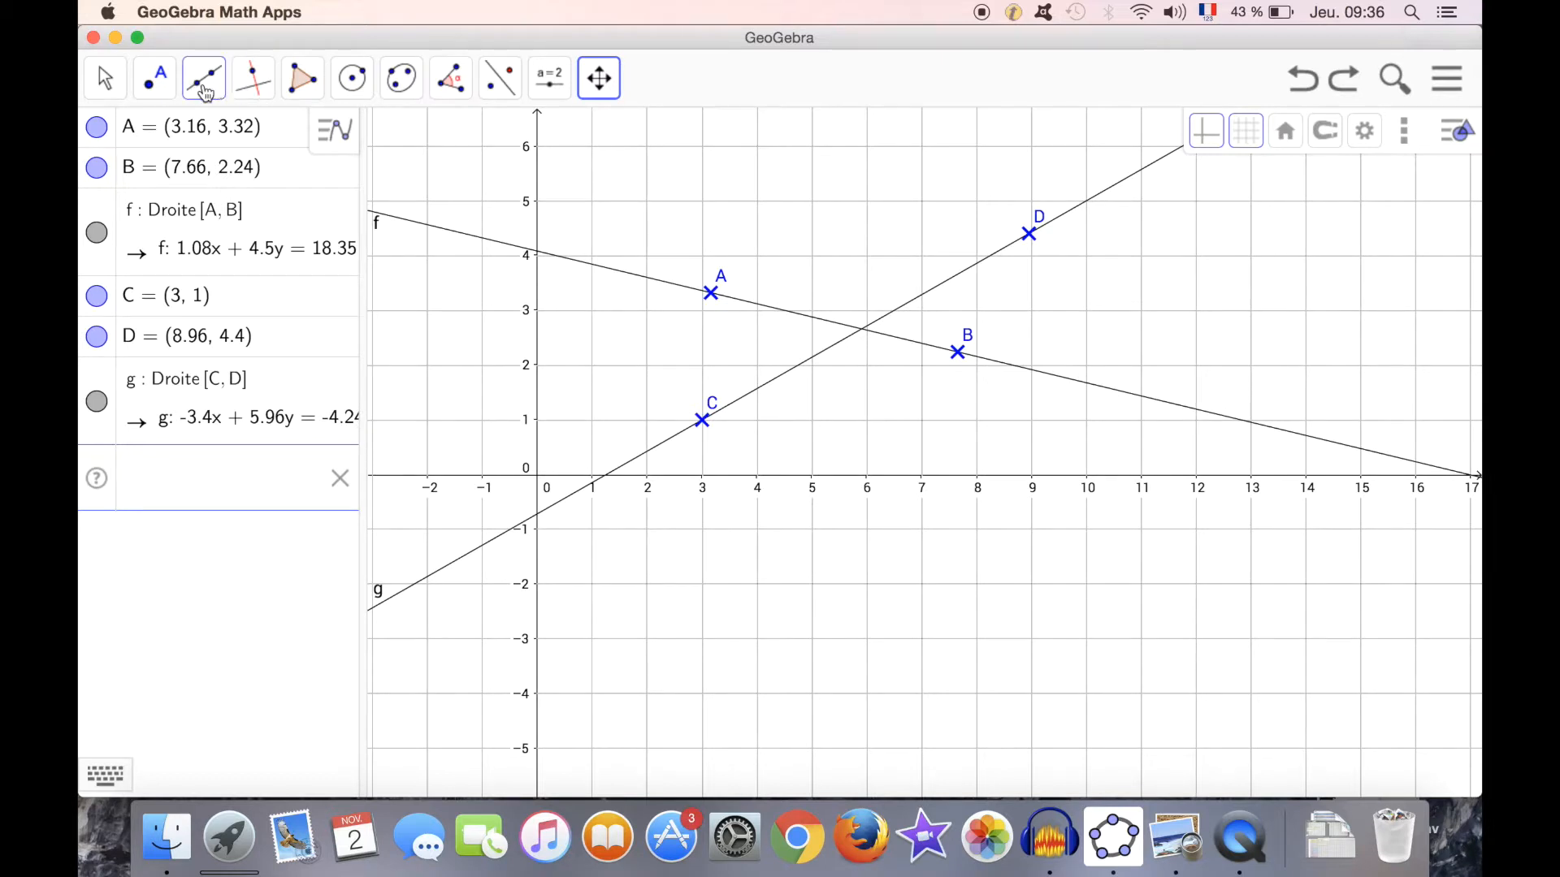
Step: Create the intersection point E of lines (CD) and (AB) with the Intersection tool
left_click(154, 78)
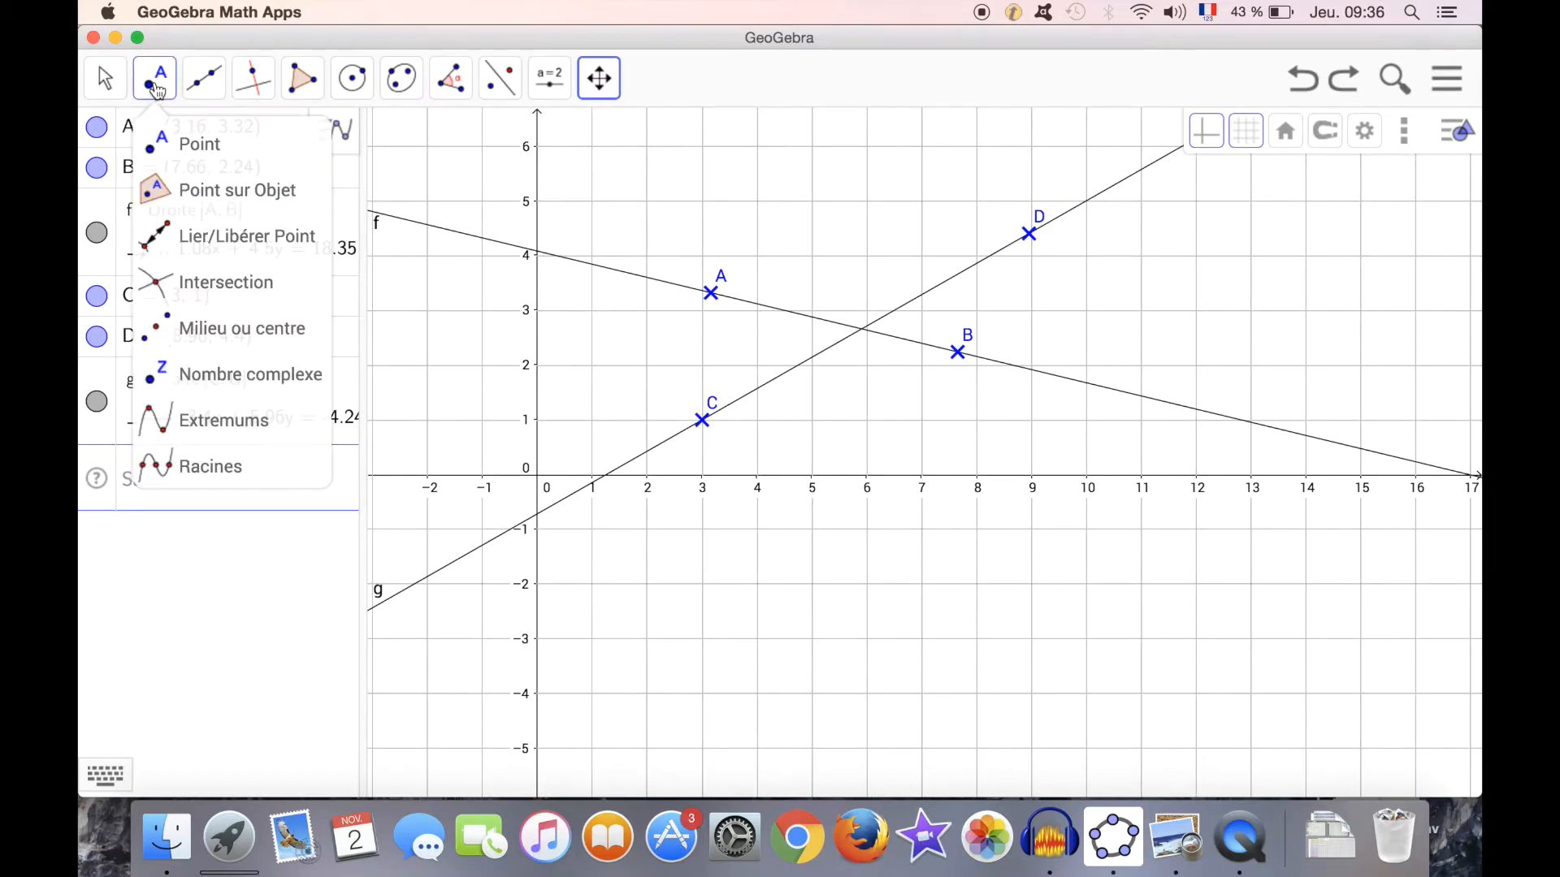
left_click(212, 293)
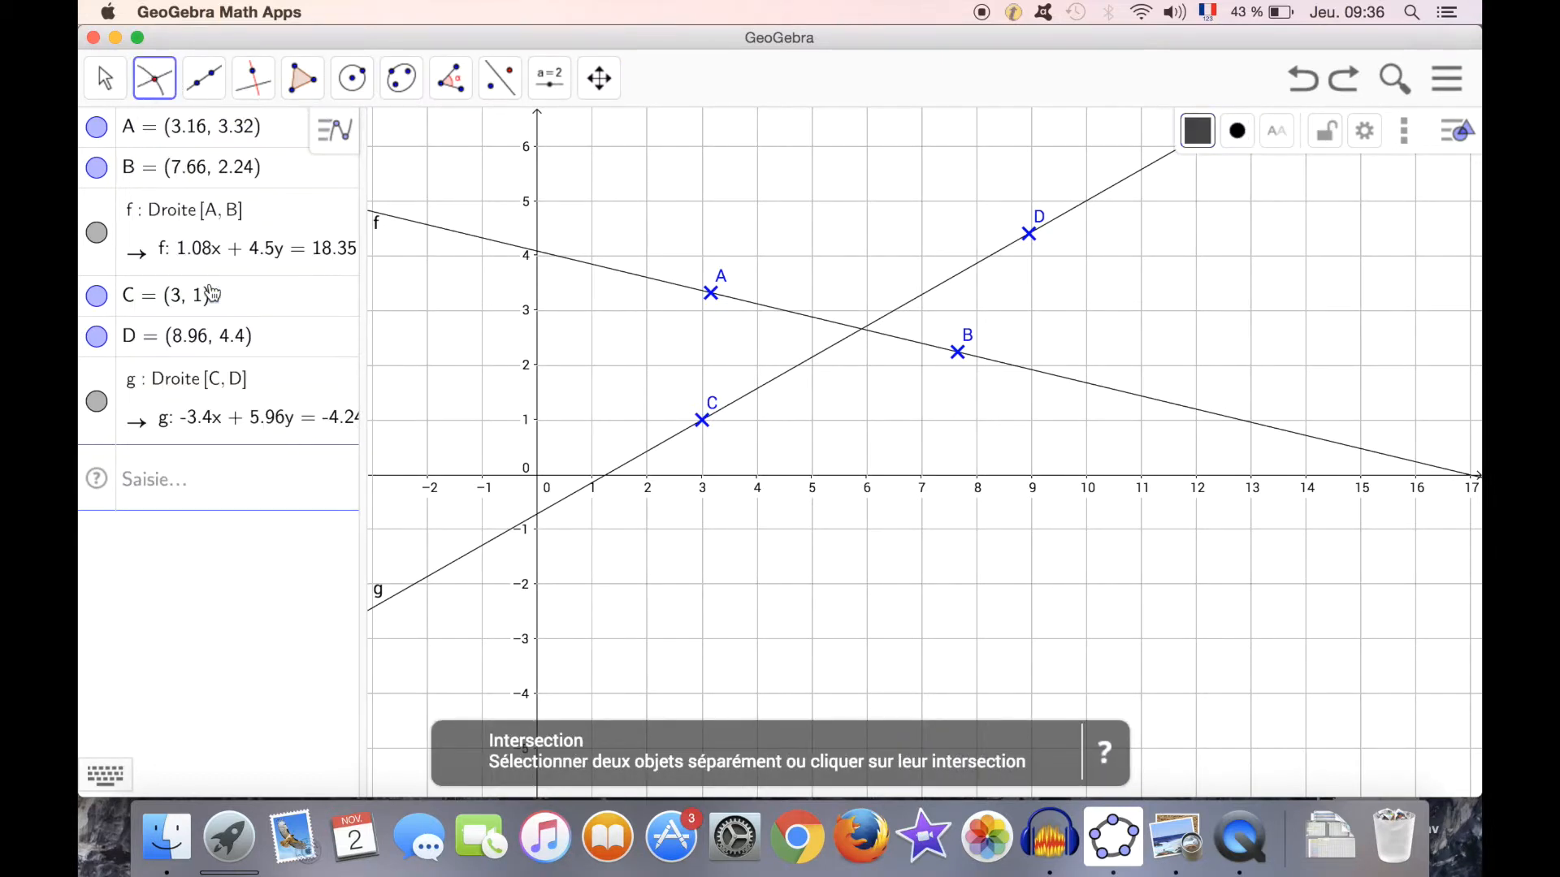
left_click(784, 374)
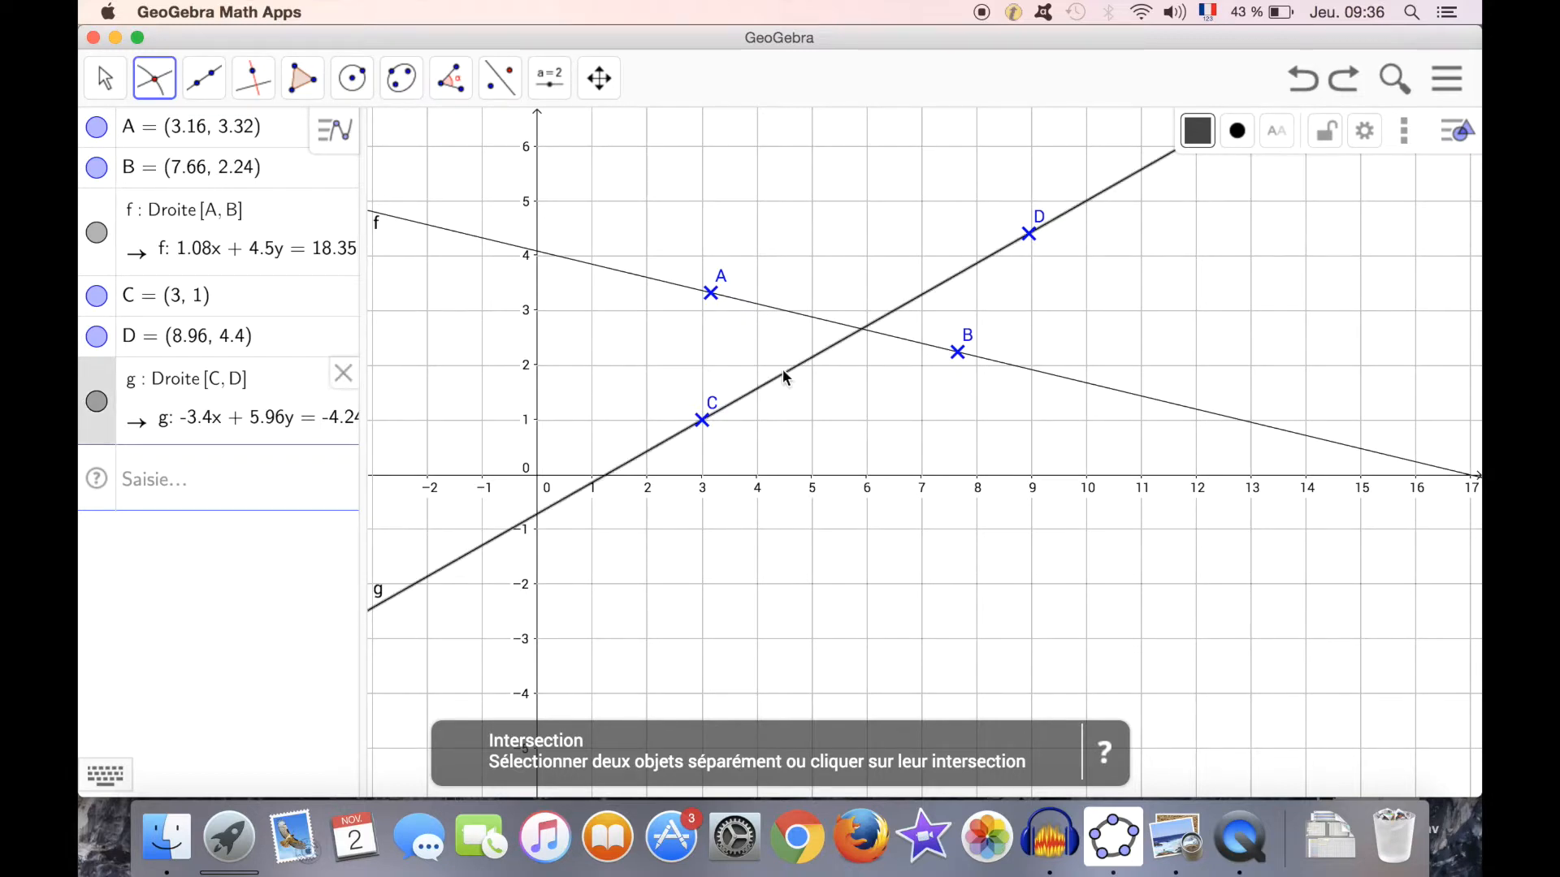
left_click(795, 312)
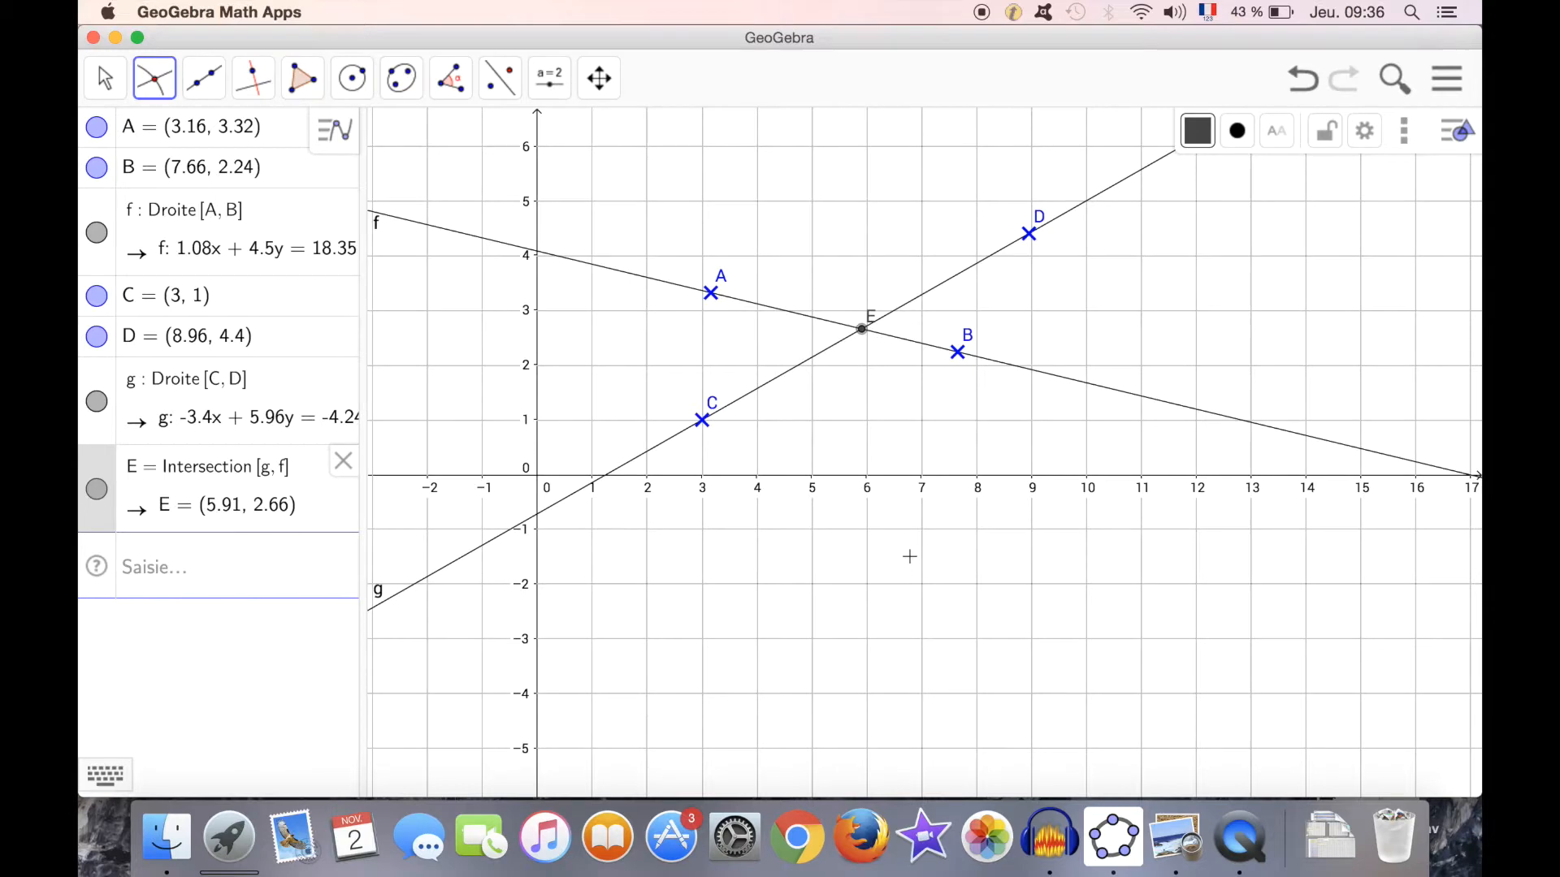
Step: Check the exercise sheet's segment instruction and draw a segment from C to D with the Segment tool
key("super+Tab")
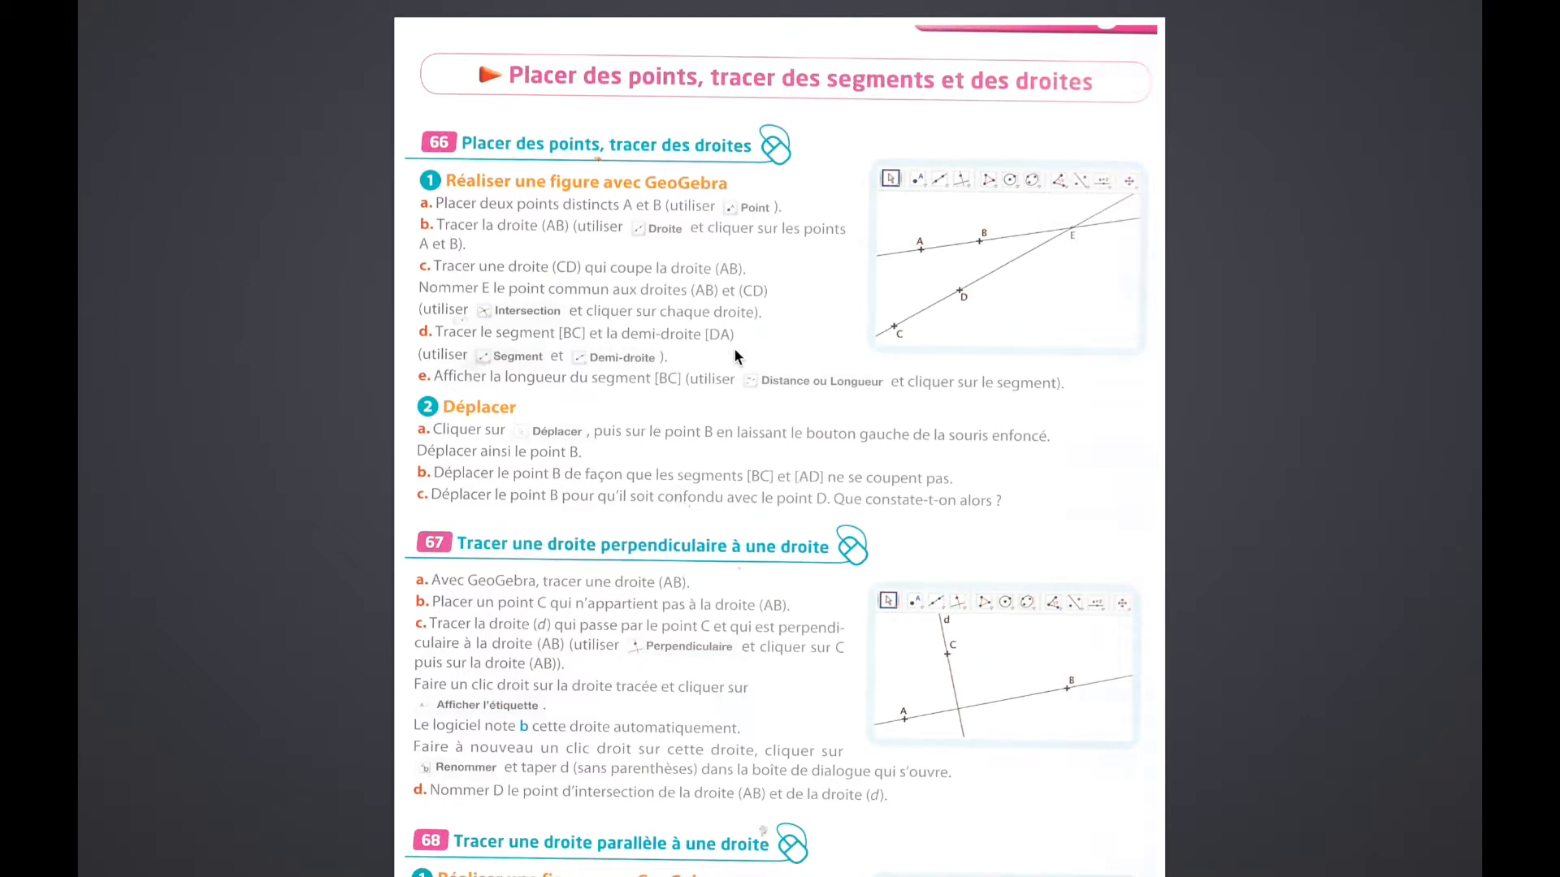
key("super+Tab")
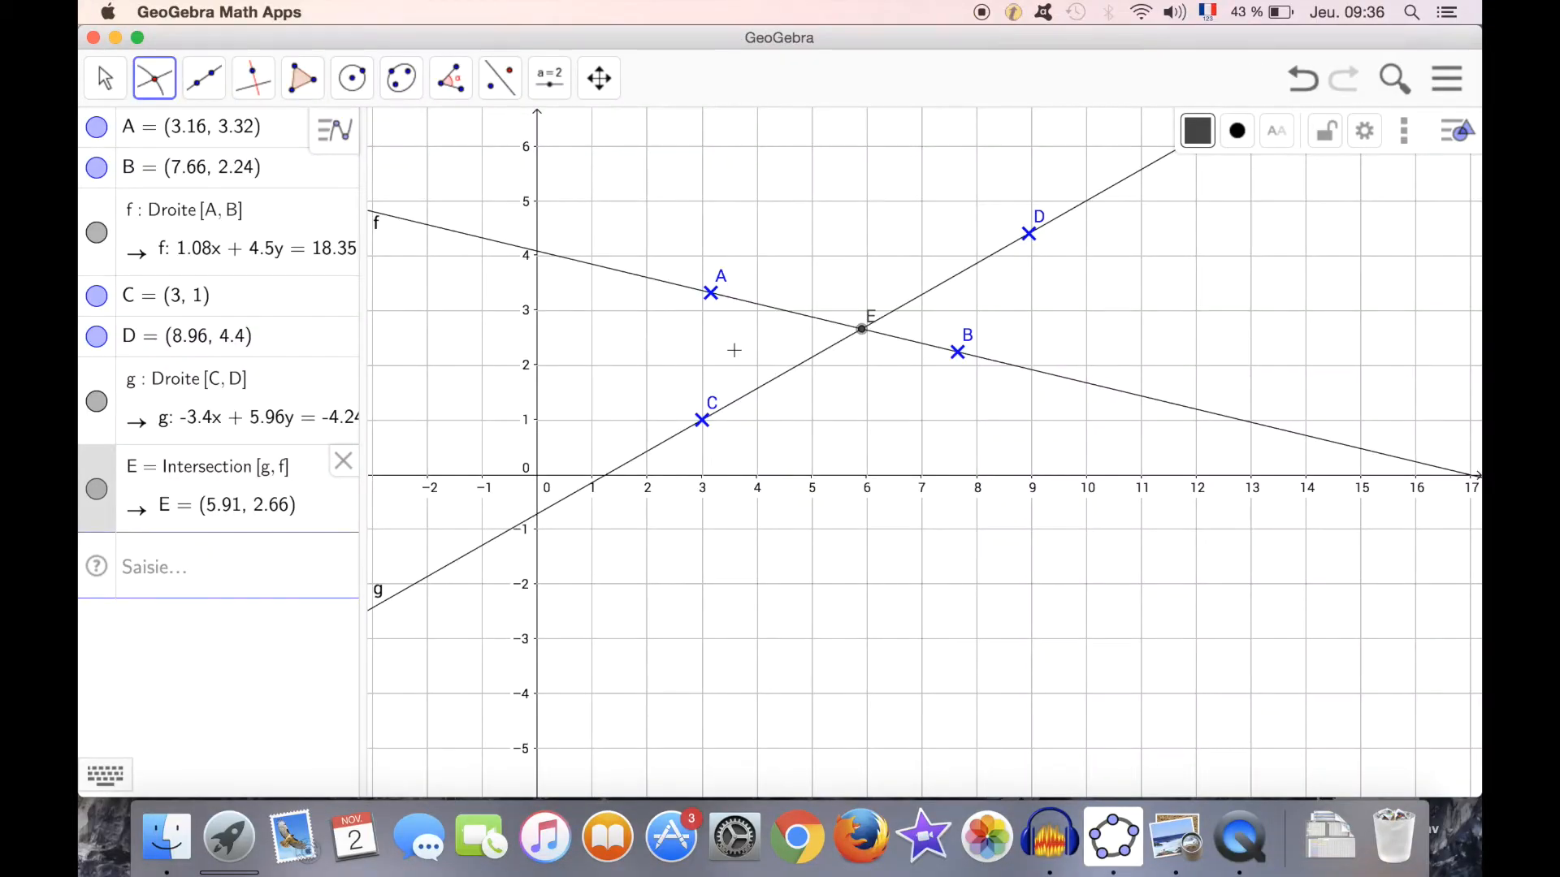
left_click(204, 81)
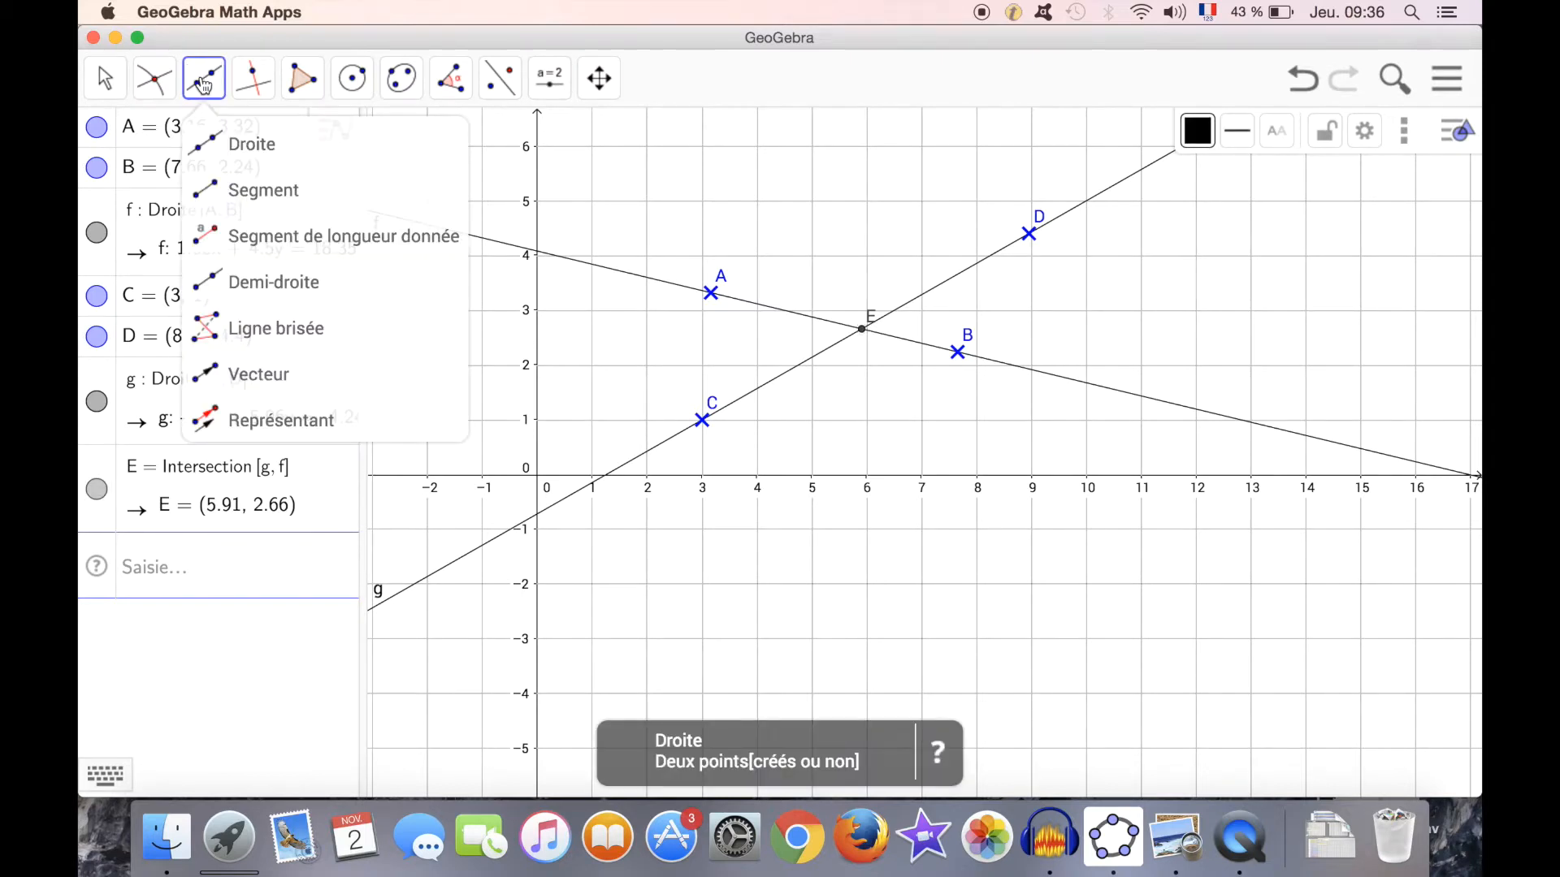
left_click(253, 191)
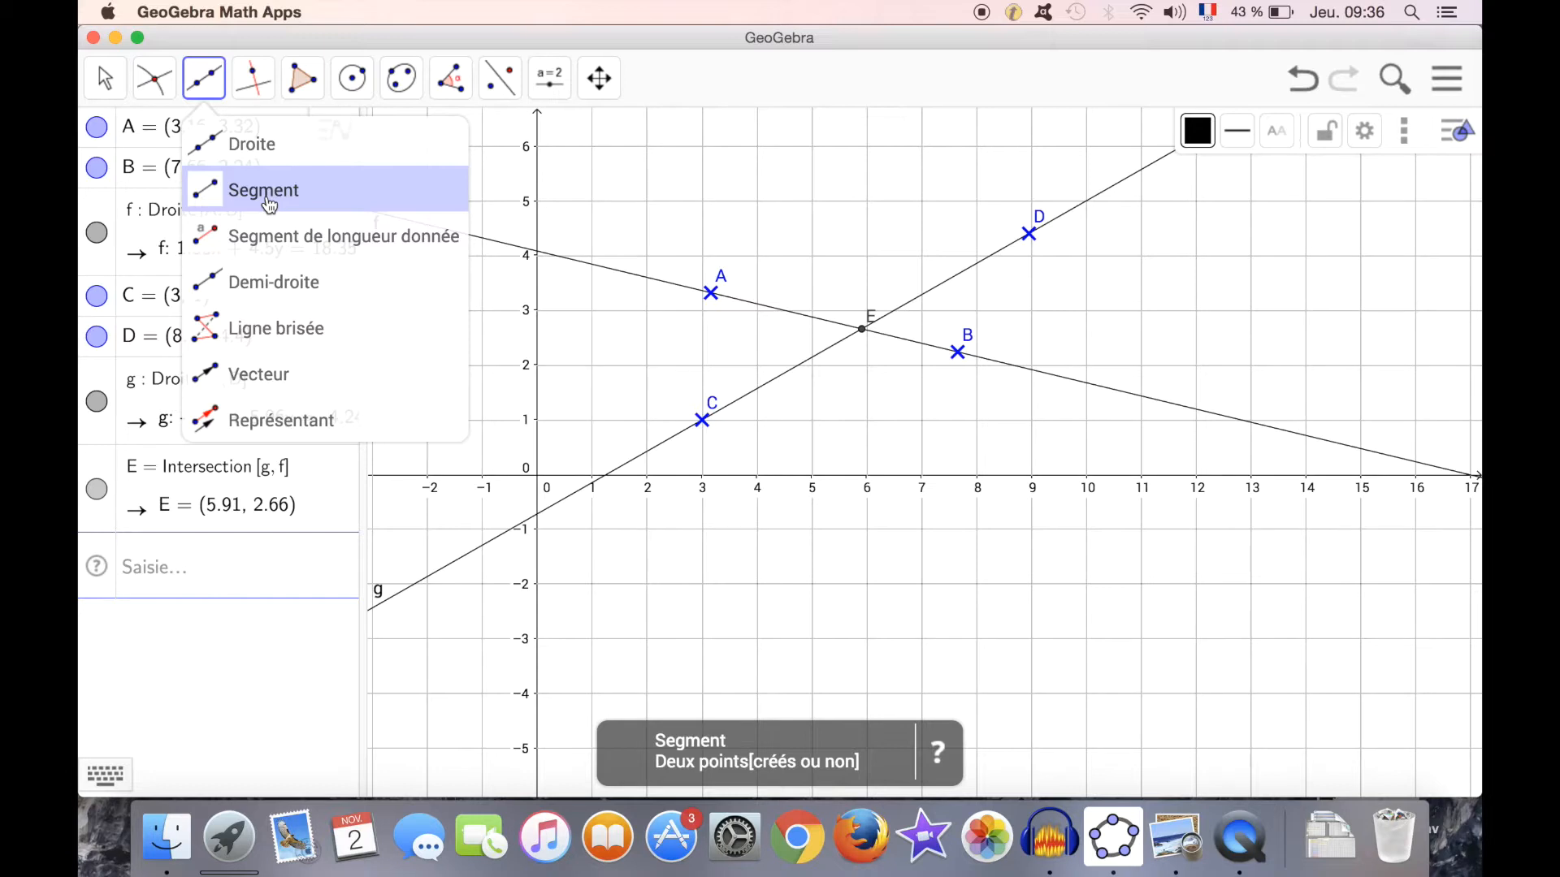
left_click(269, 205)
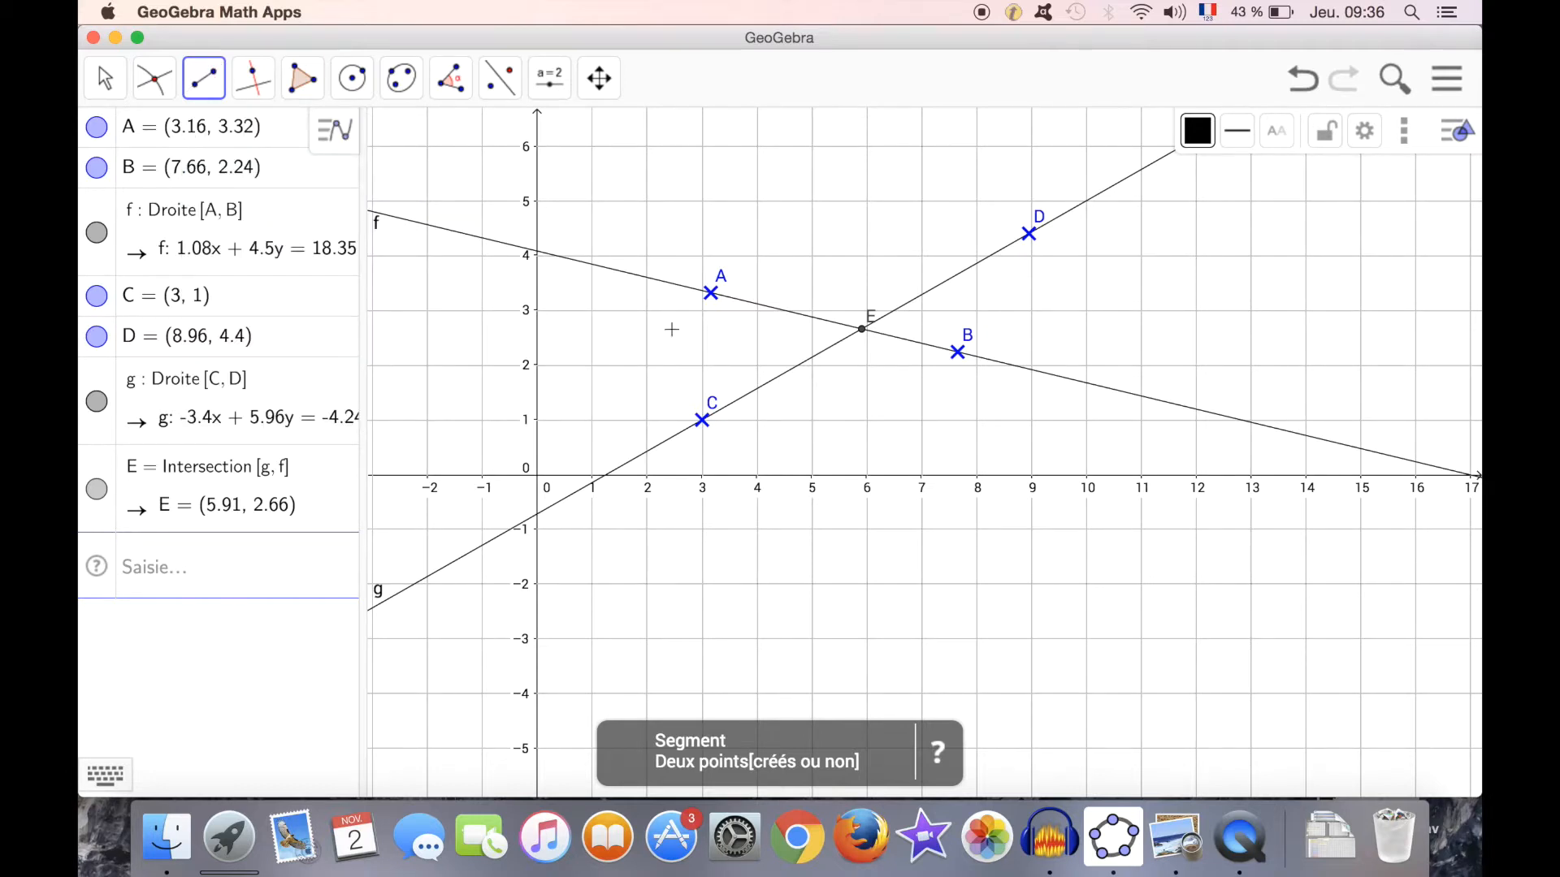
left_click(702, 420)
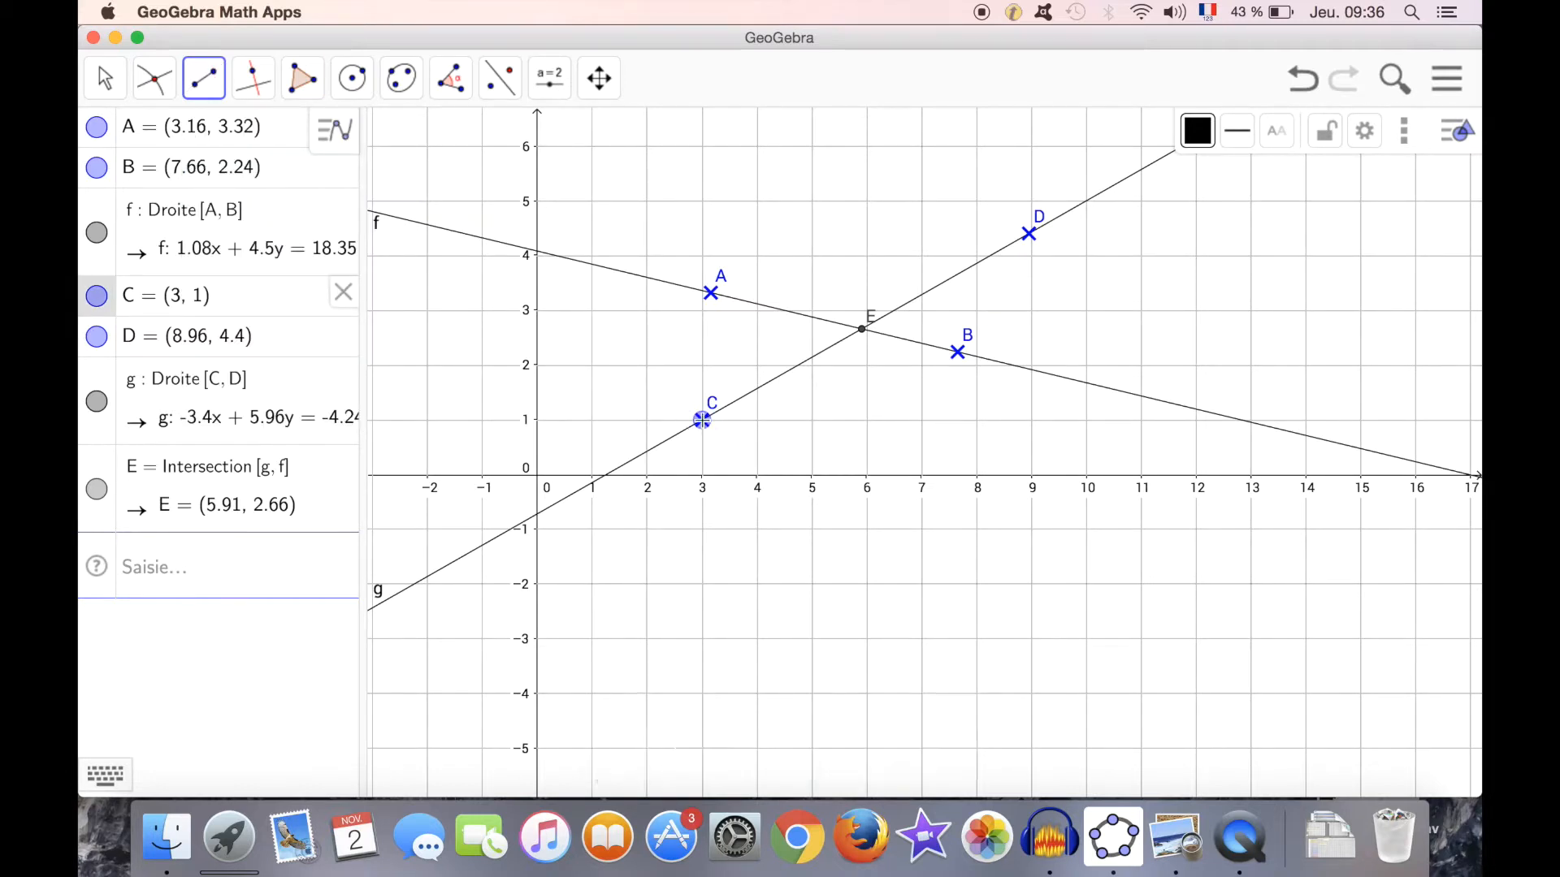
left_click(1030, 234)
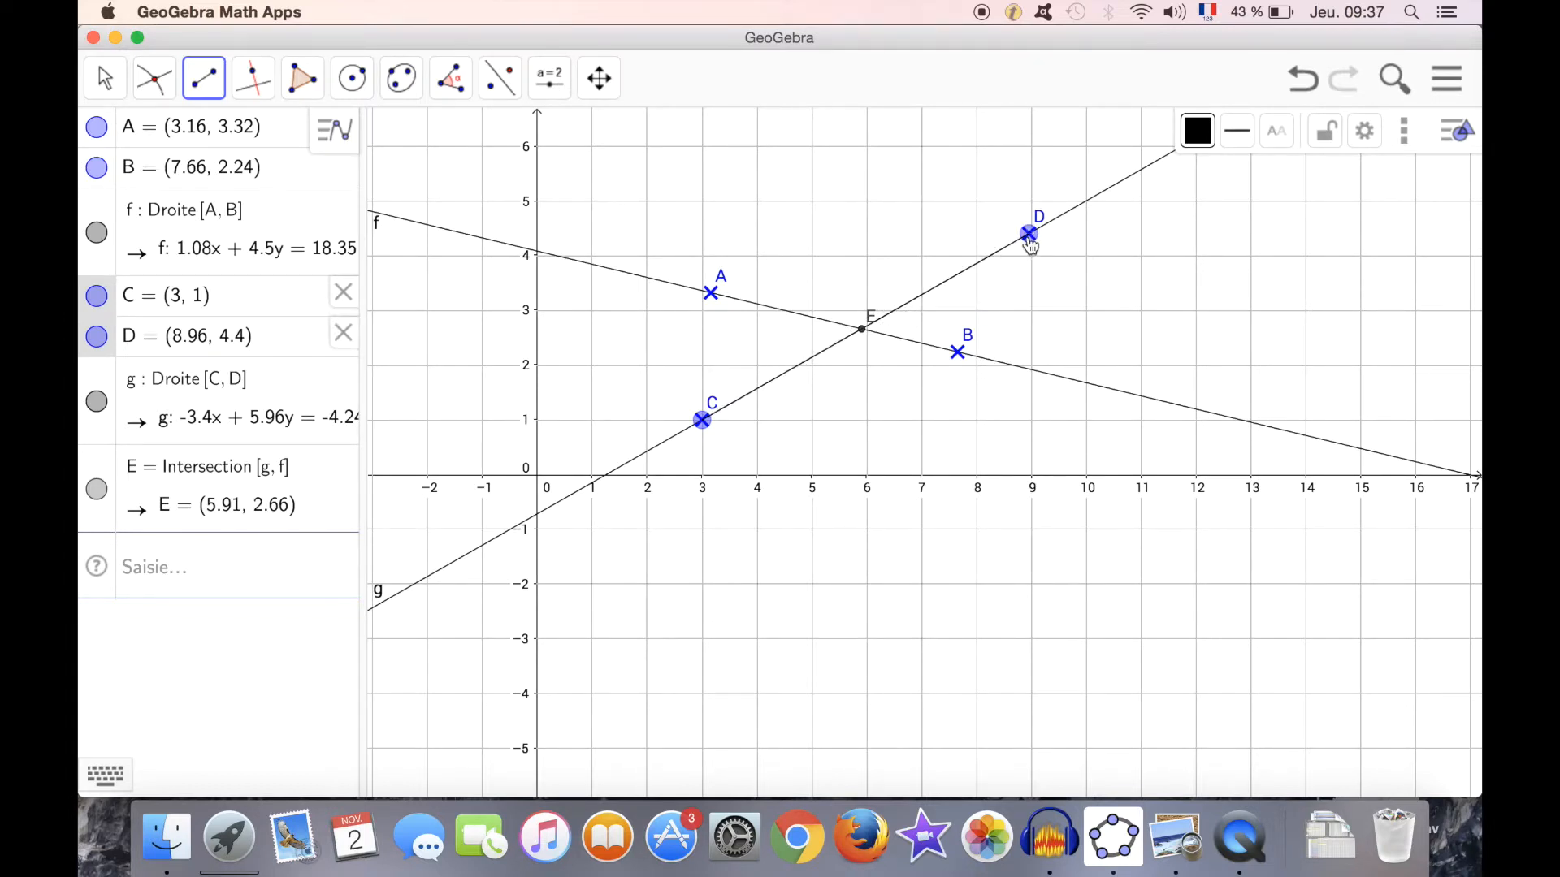
left_click(1028, 235)
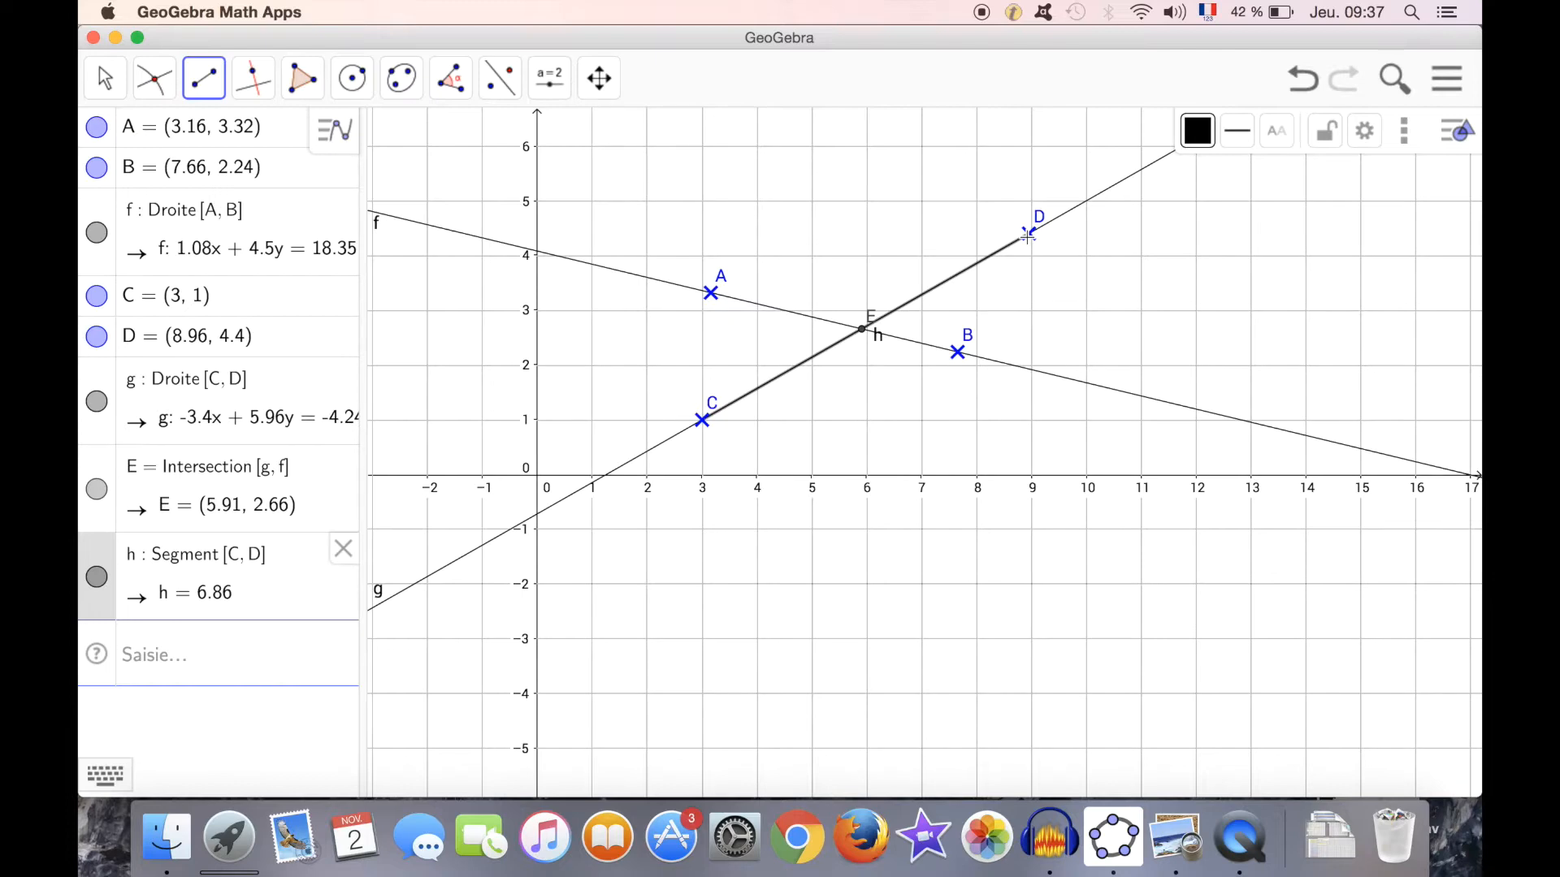
Step: Draw the ray [DA) with the Demi-droite tool, using D as its origin and passing through A
key("super+Tab")
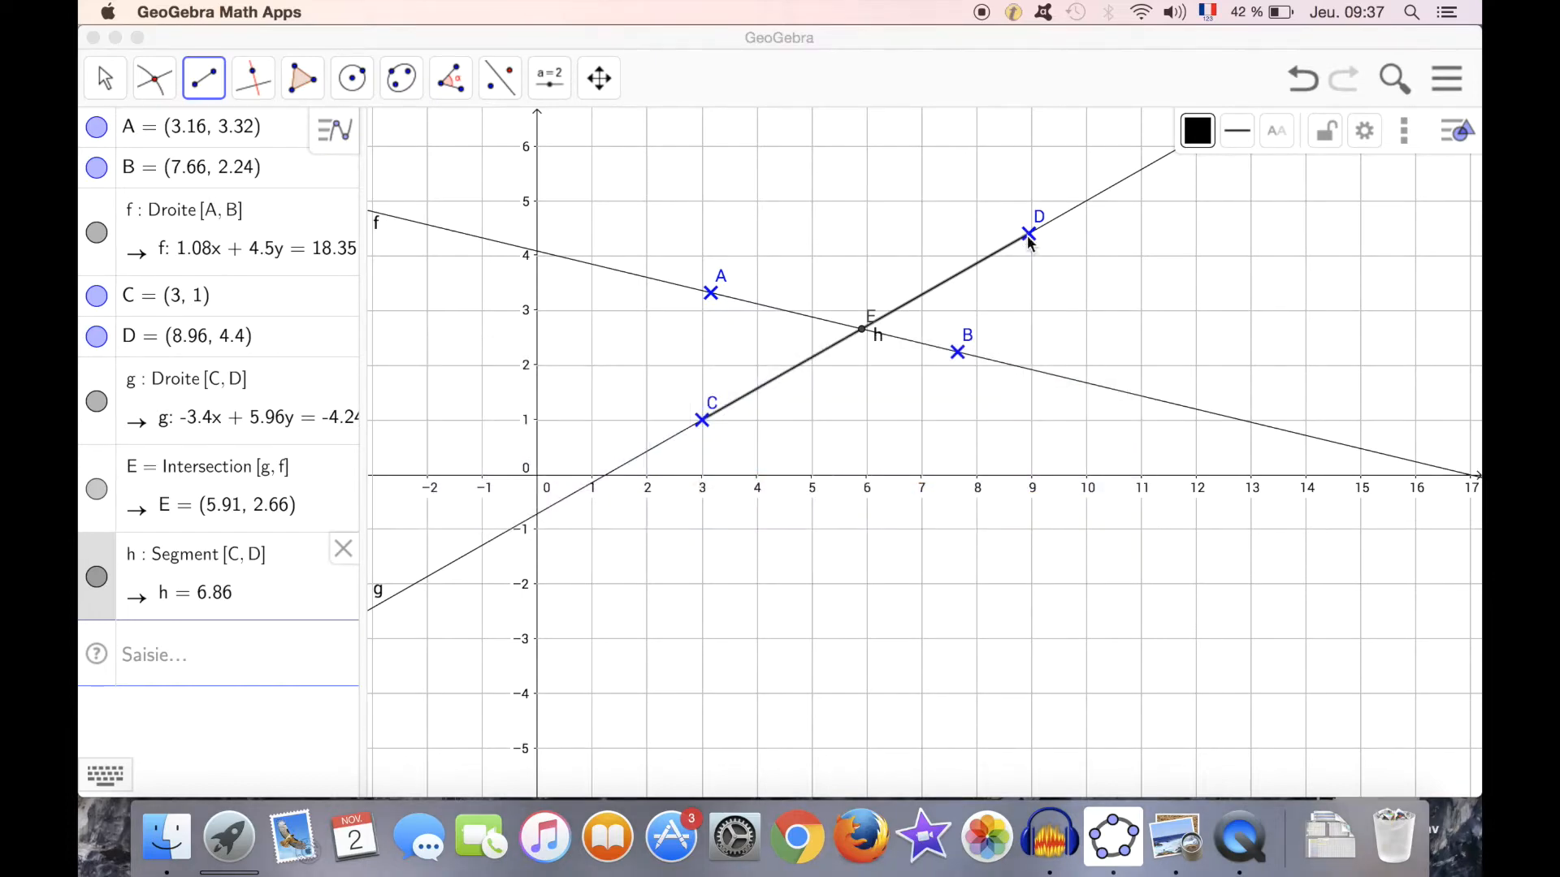
key("super+Tab")
left_click(201, 80)
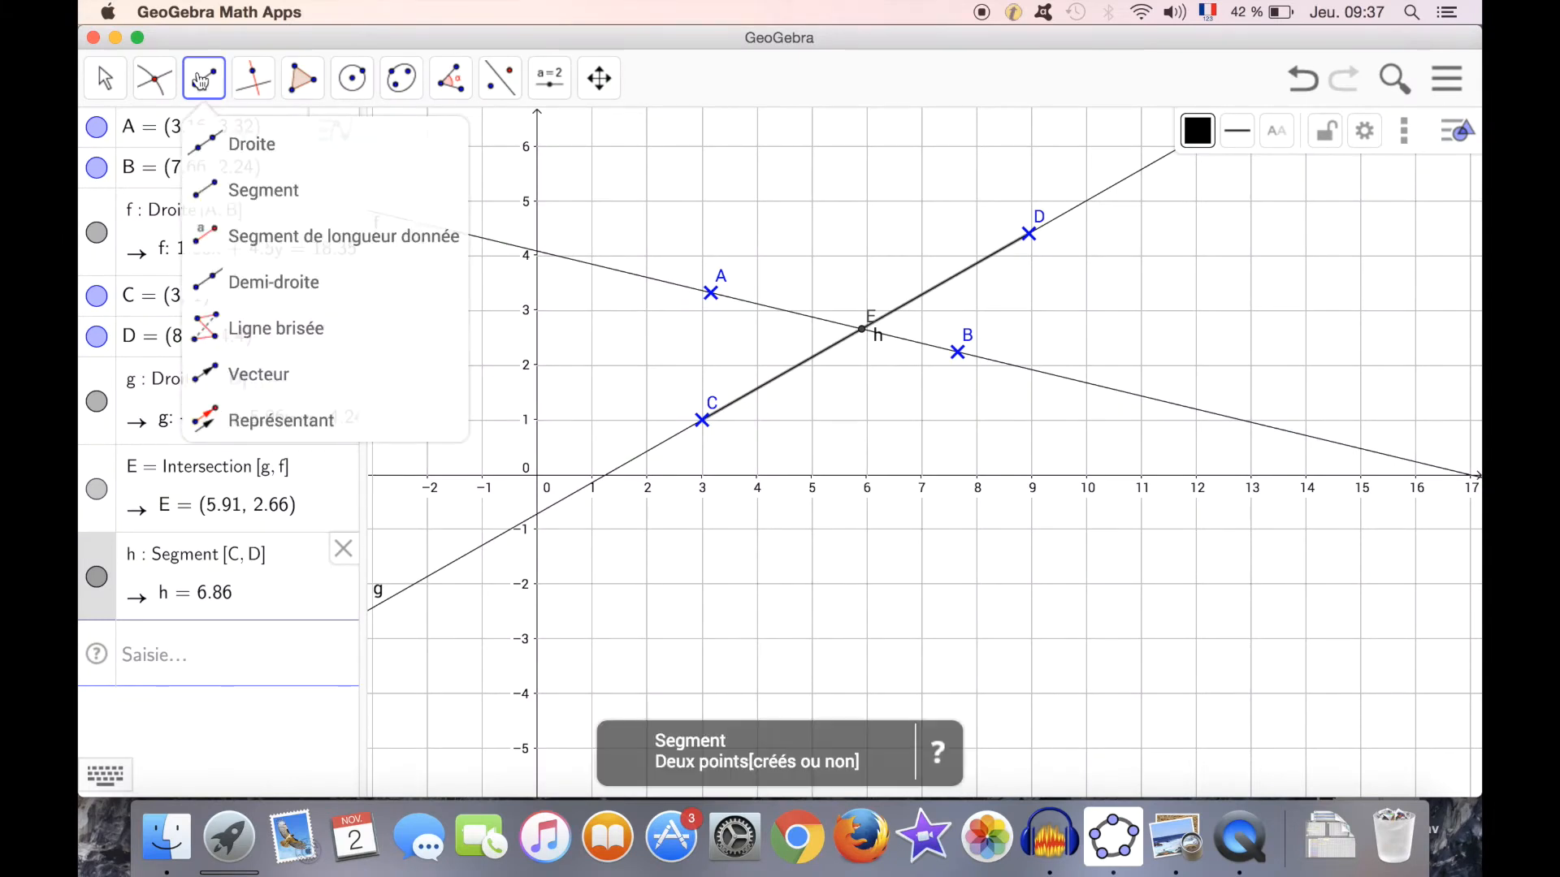
left_click(251, 284)
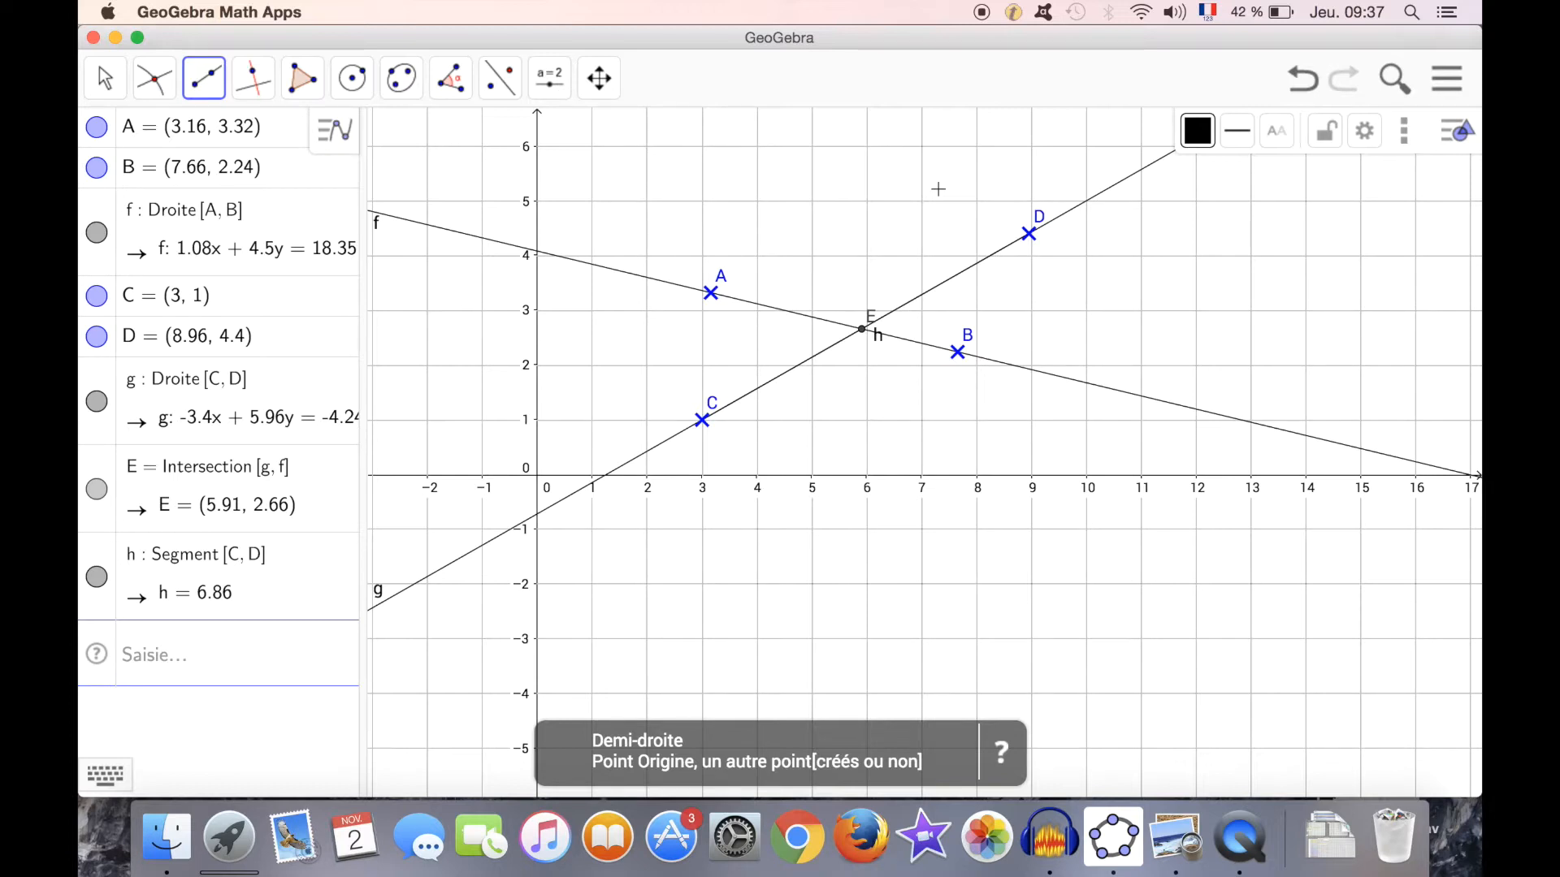
left_click(1030, 236)
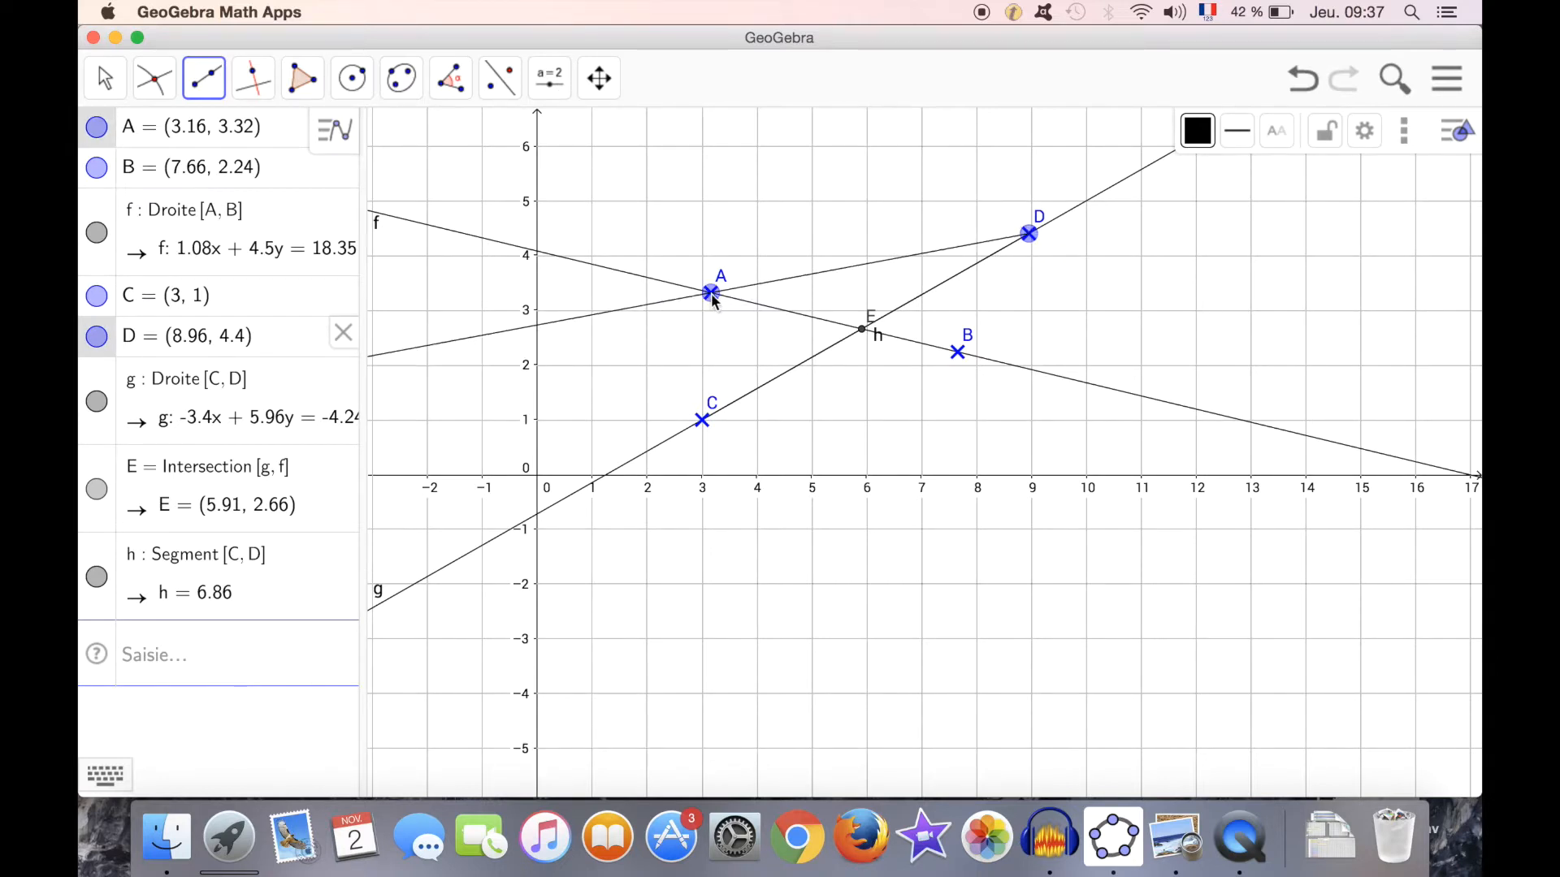
left_click(713, 297)
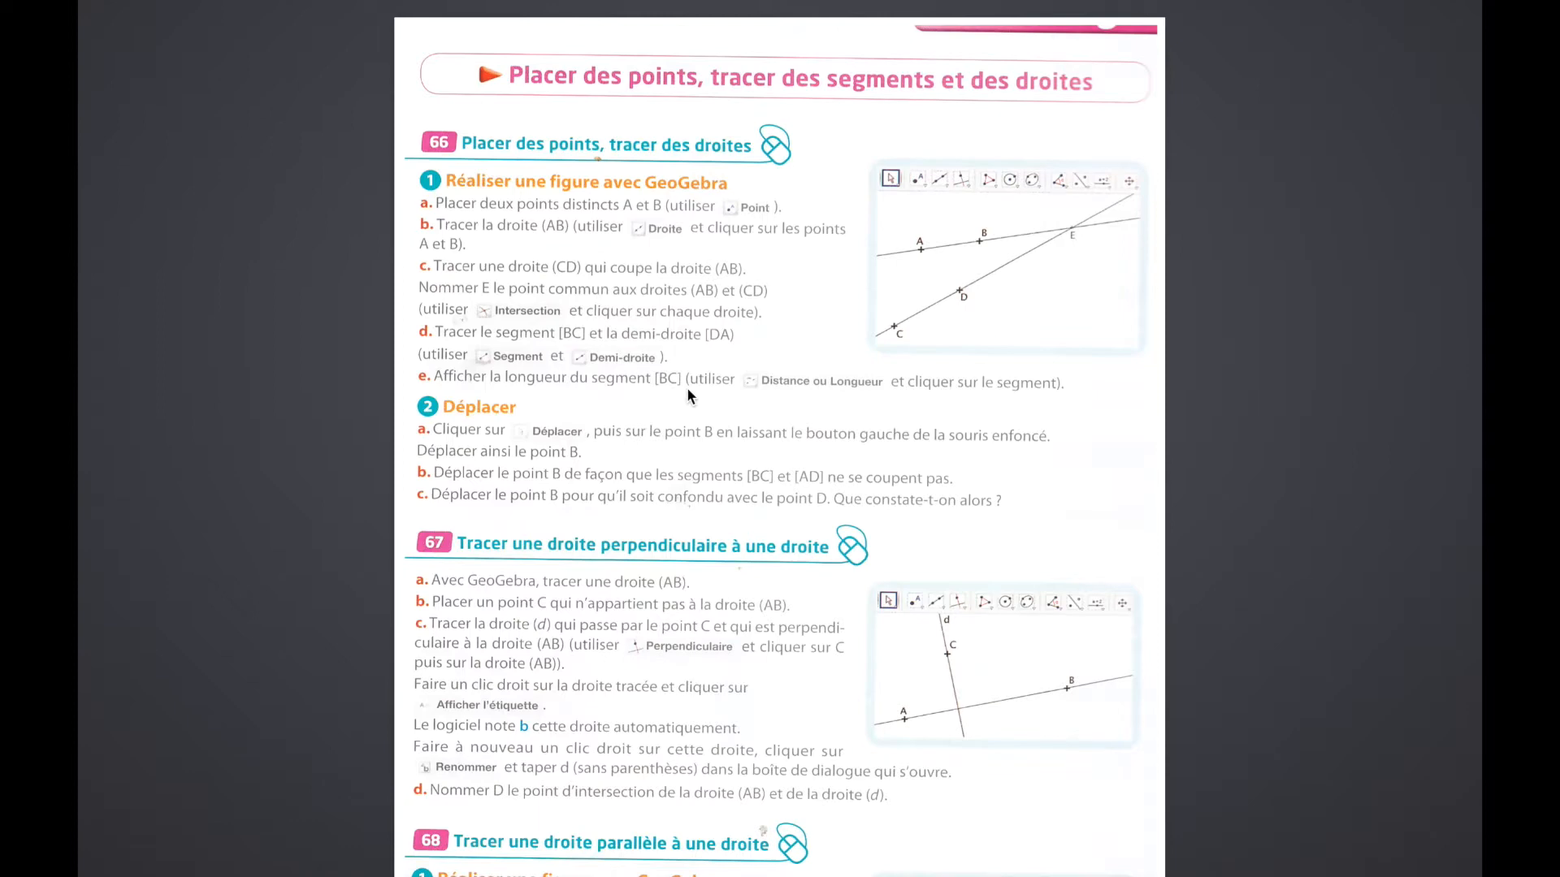
Step: Display the length of segment [CD] with Distance ou Longueur and measure the distance between ray [DA) and that segment
key("super+Tab")
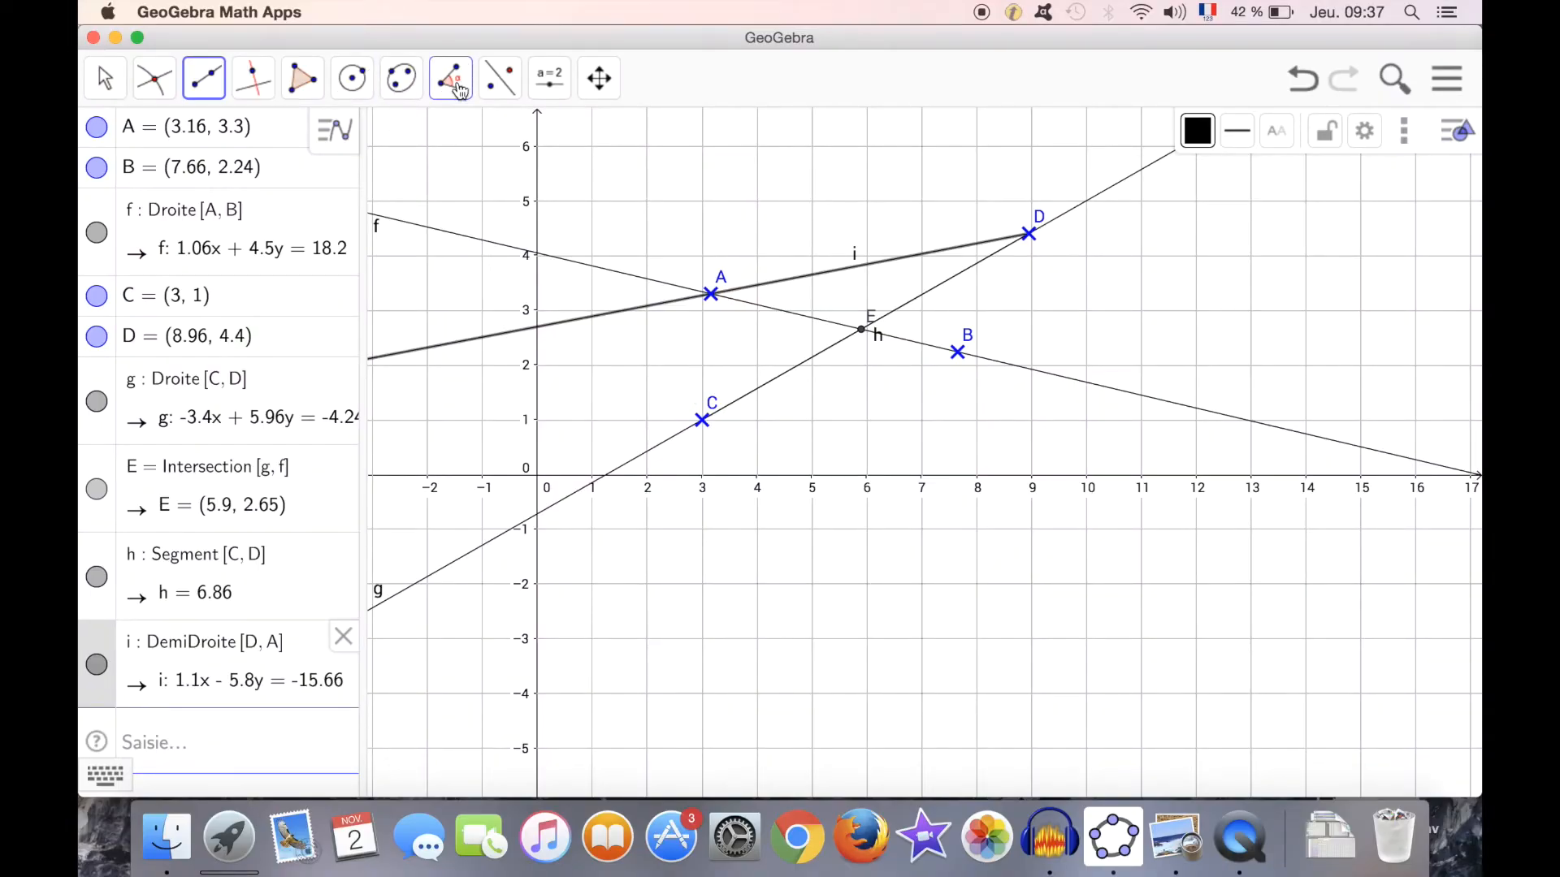
left_click(460, 89)
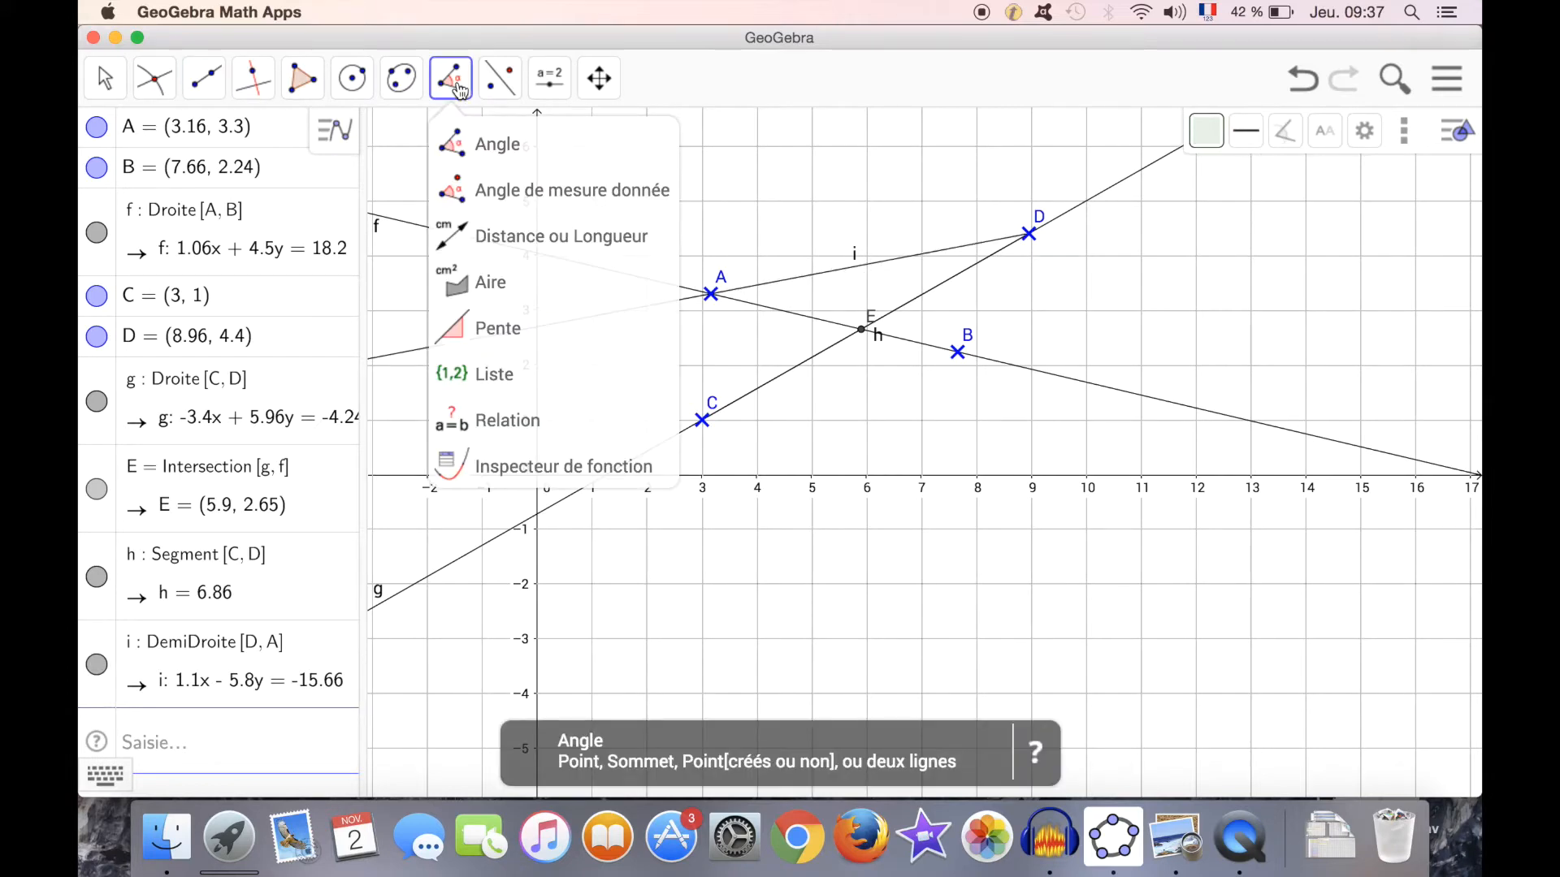
left_click(528, 241)
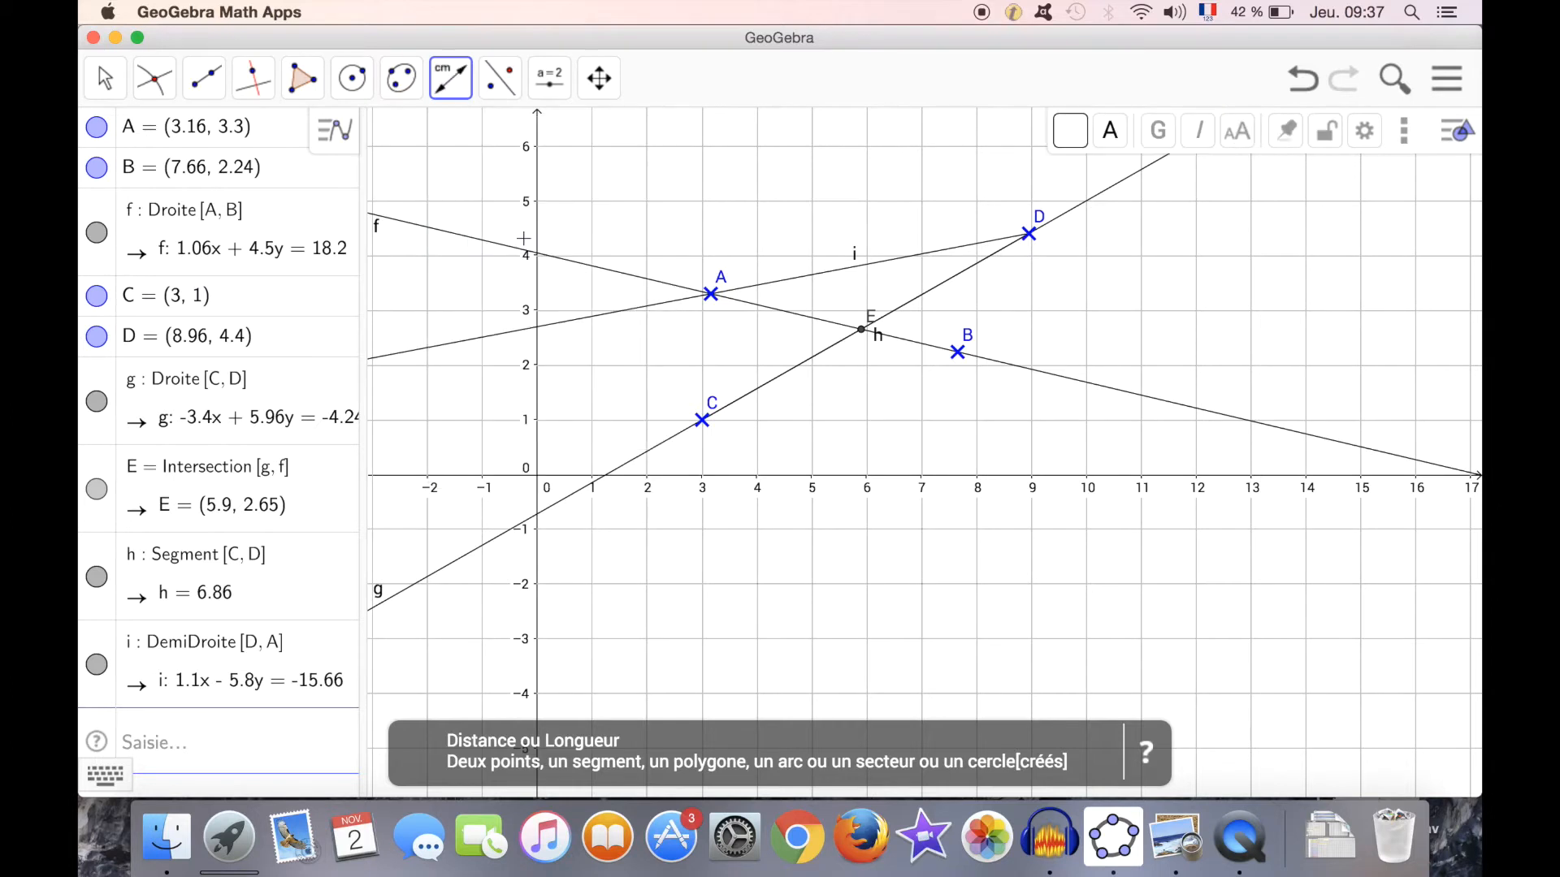
left_click(804, 367)
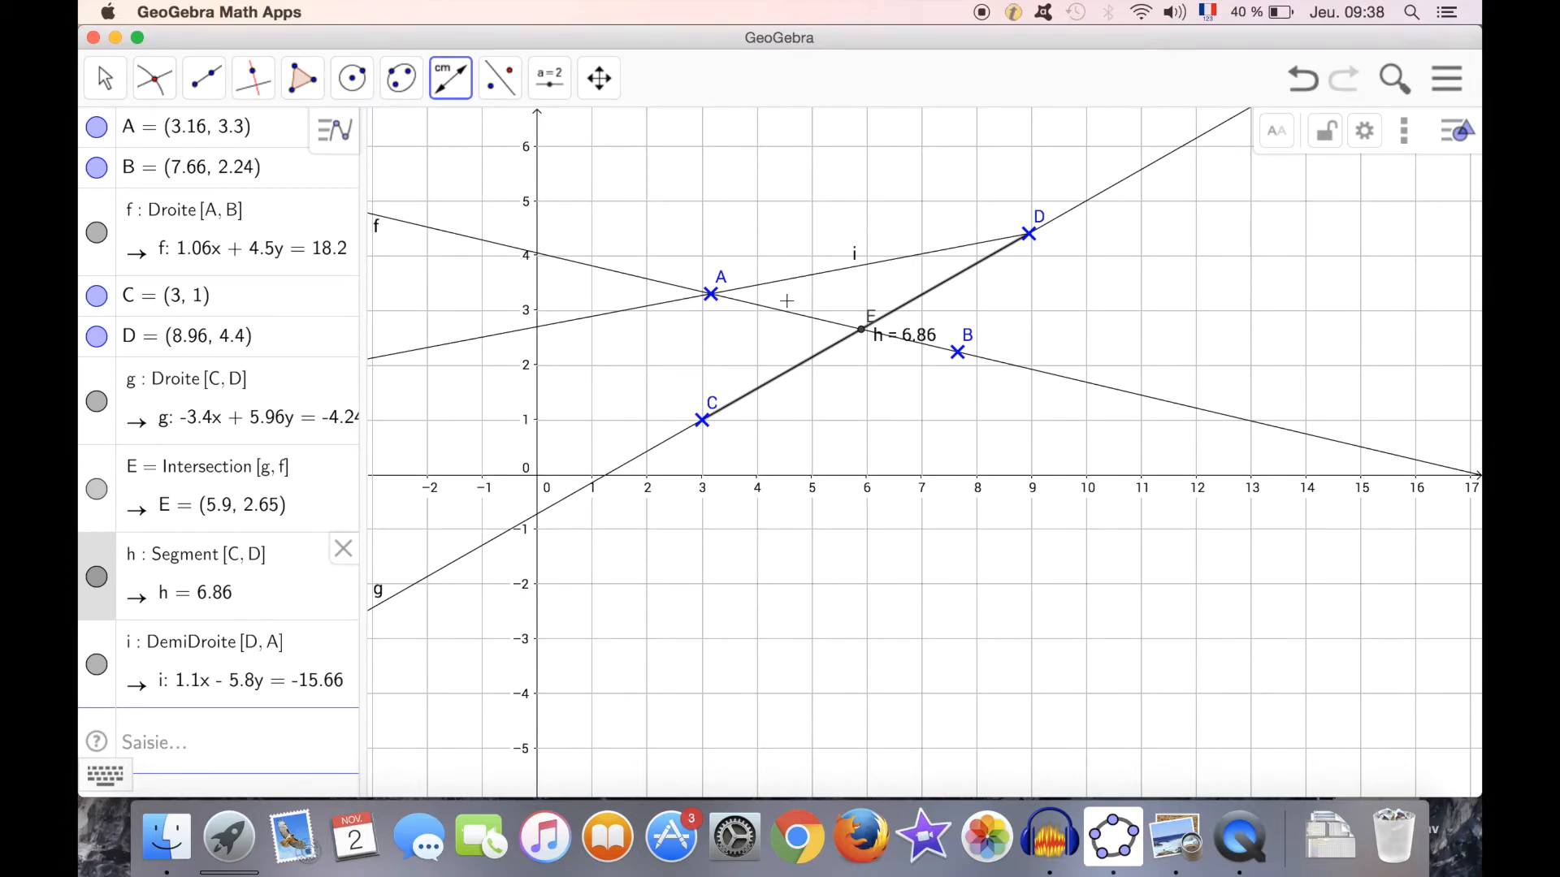
left_click(711, 294)
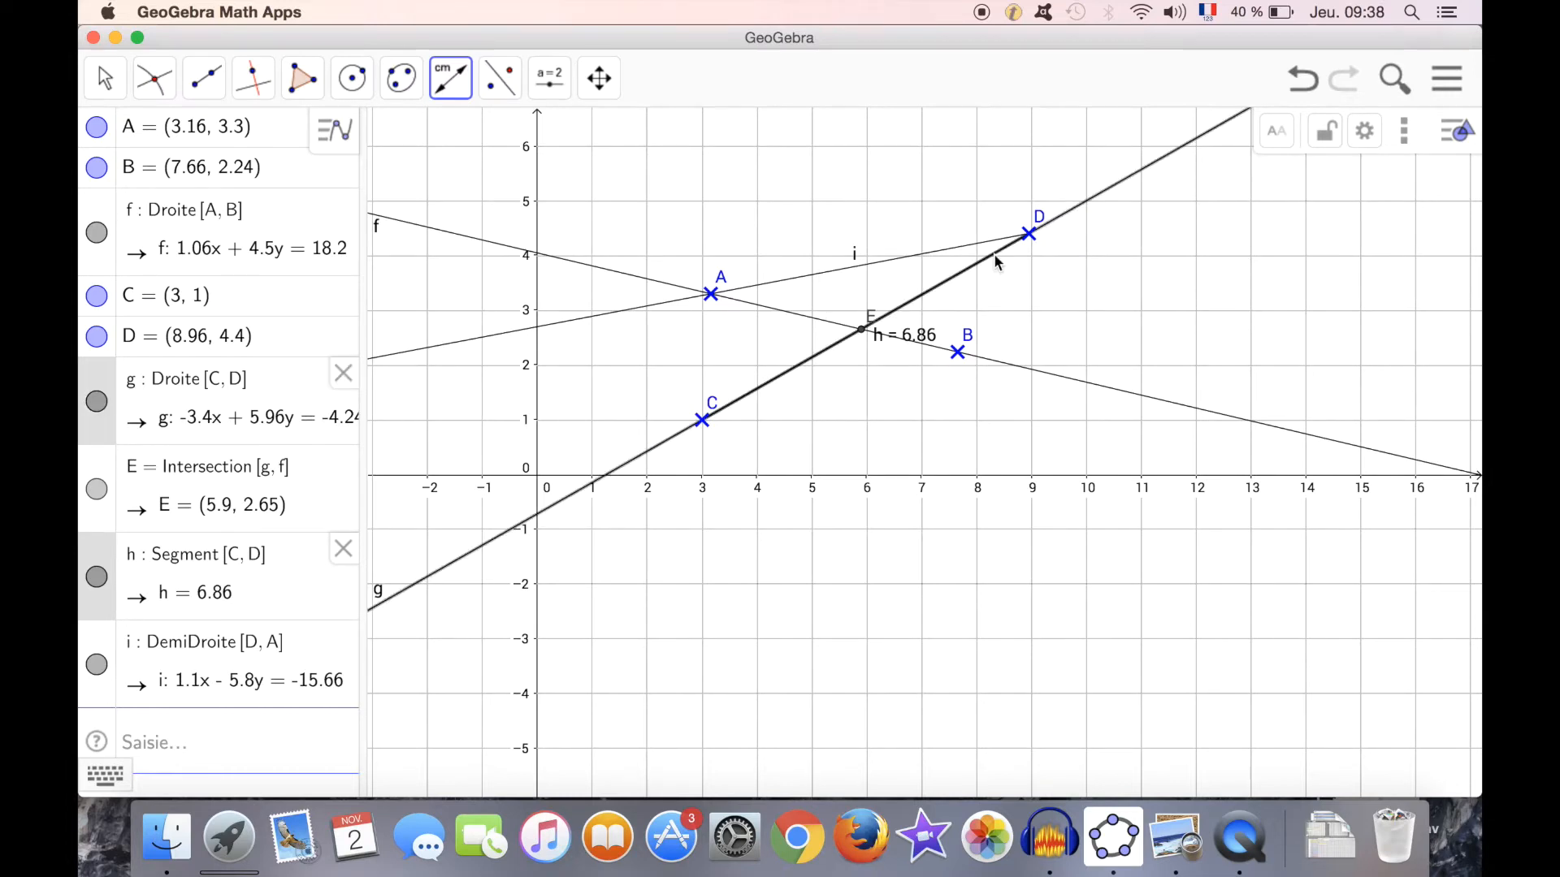
left_click(856, 267)
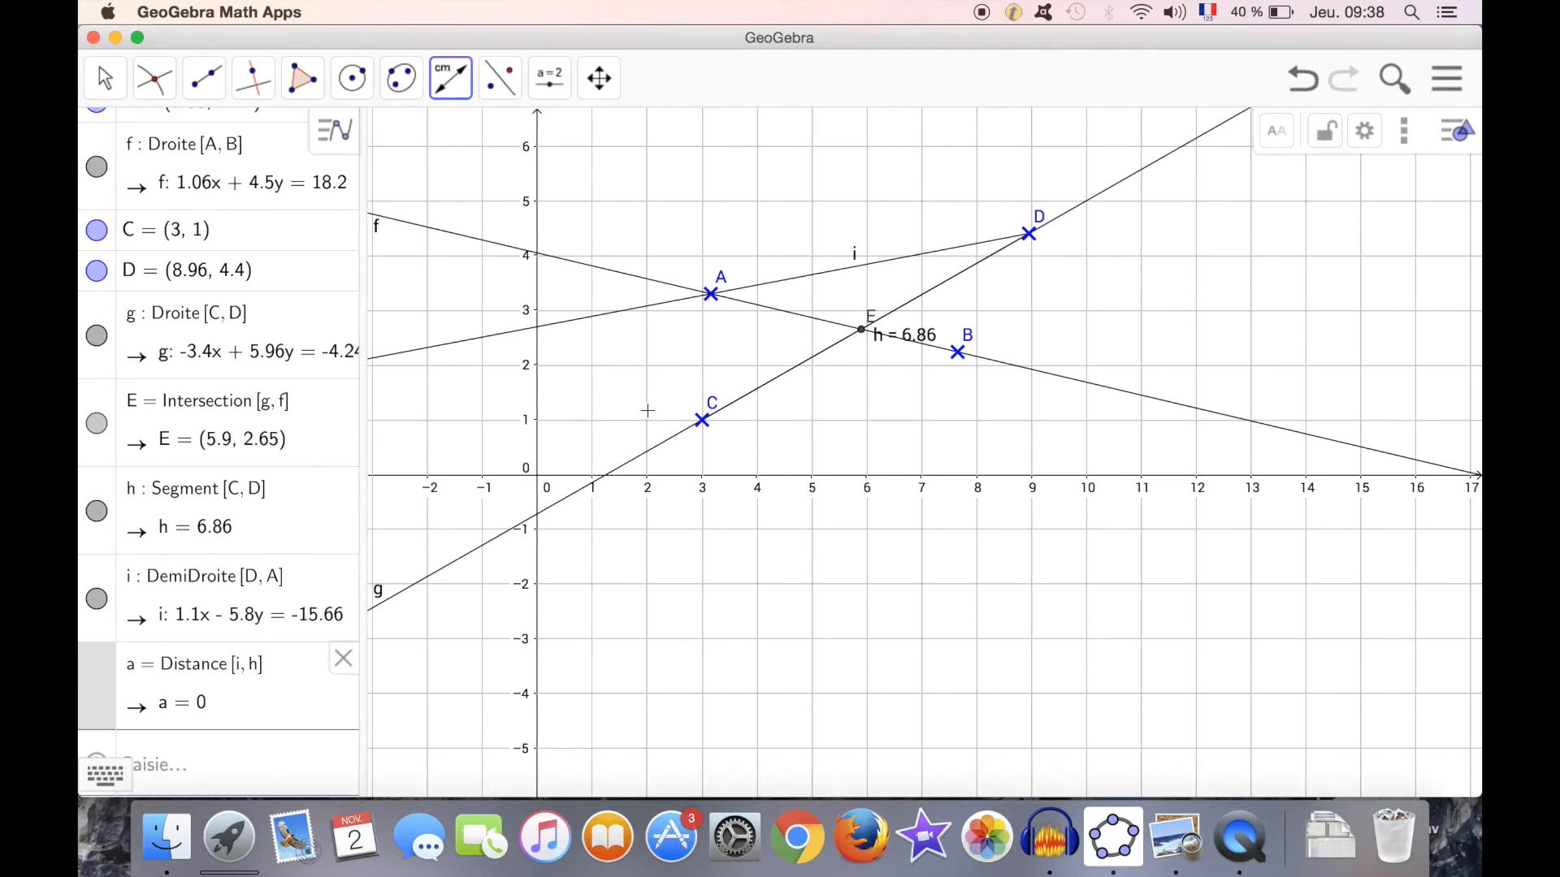
Step: Read part 2 of the exercise sheet and move point B with the Déplacer tool to about (11, 2)
key("super+Tab")
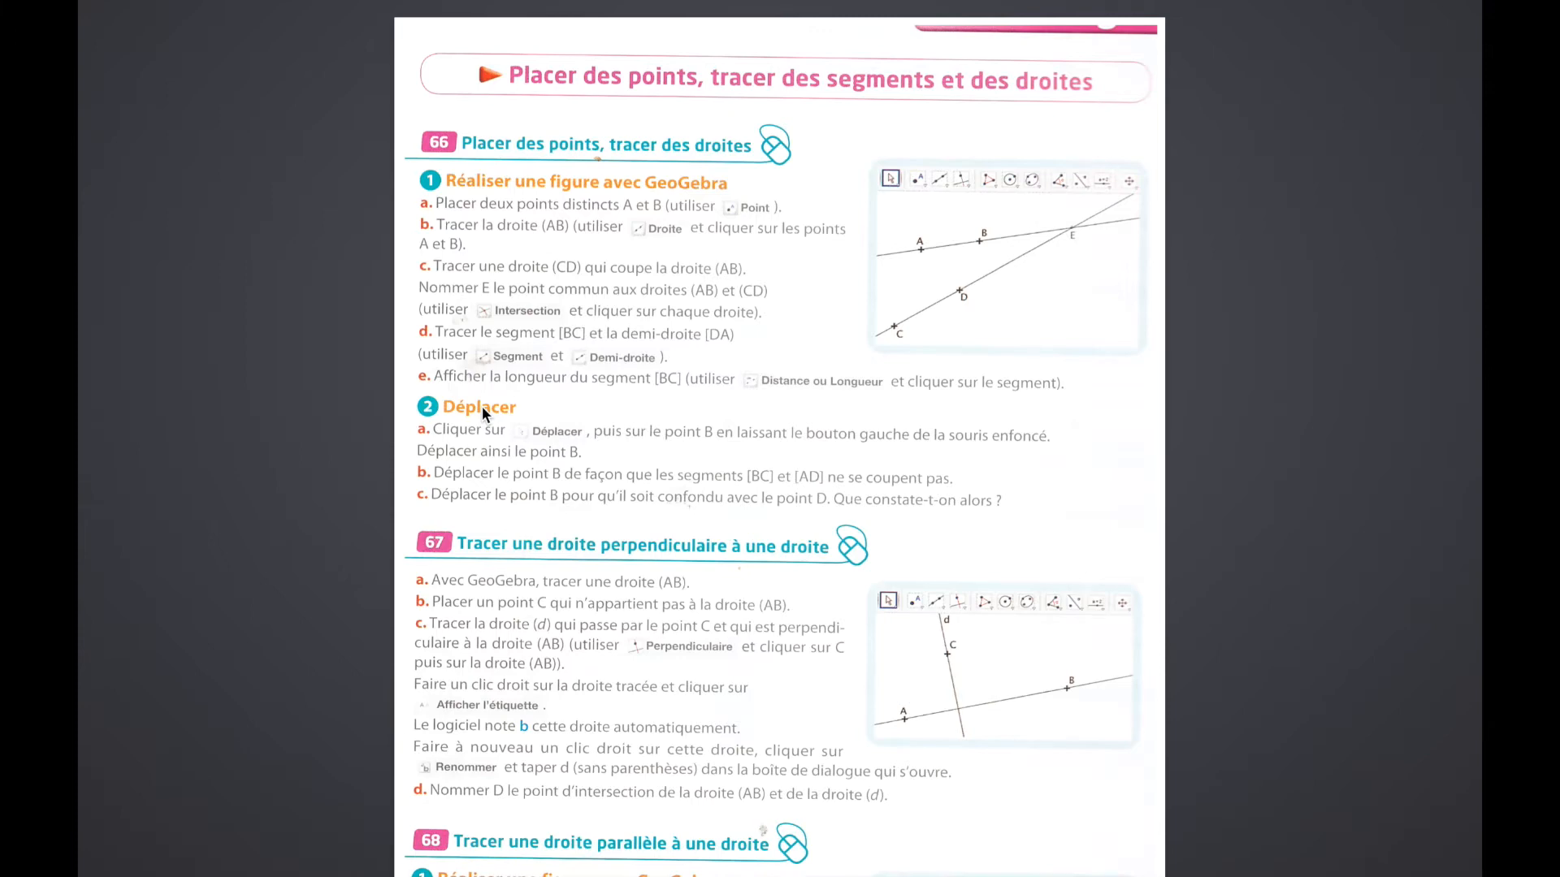
key("super+Tab")
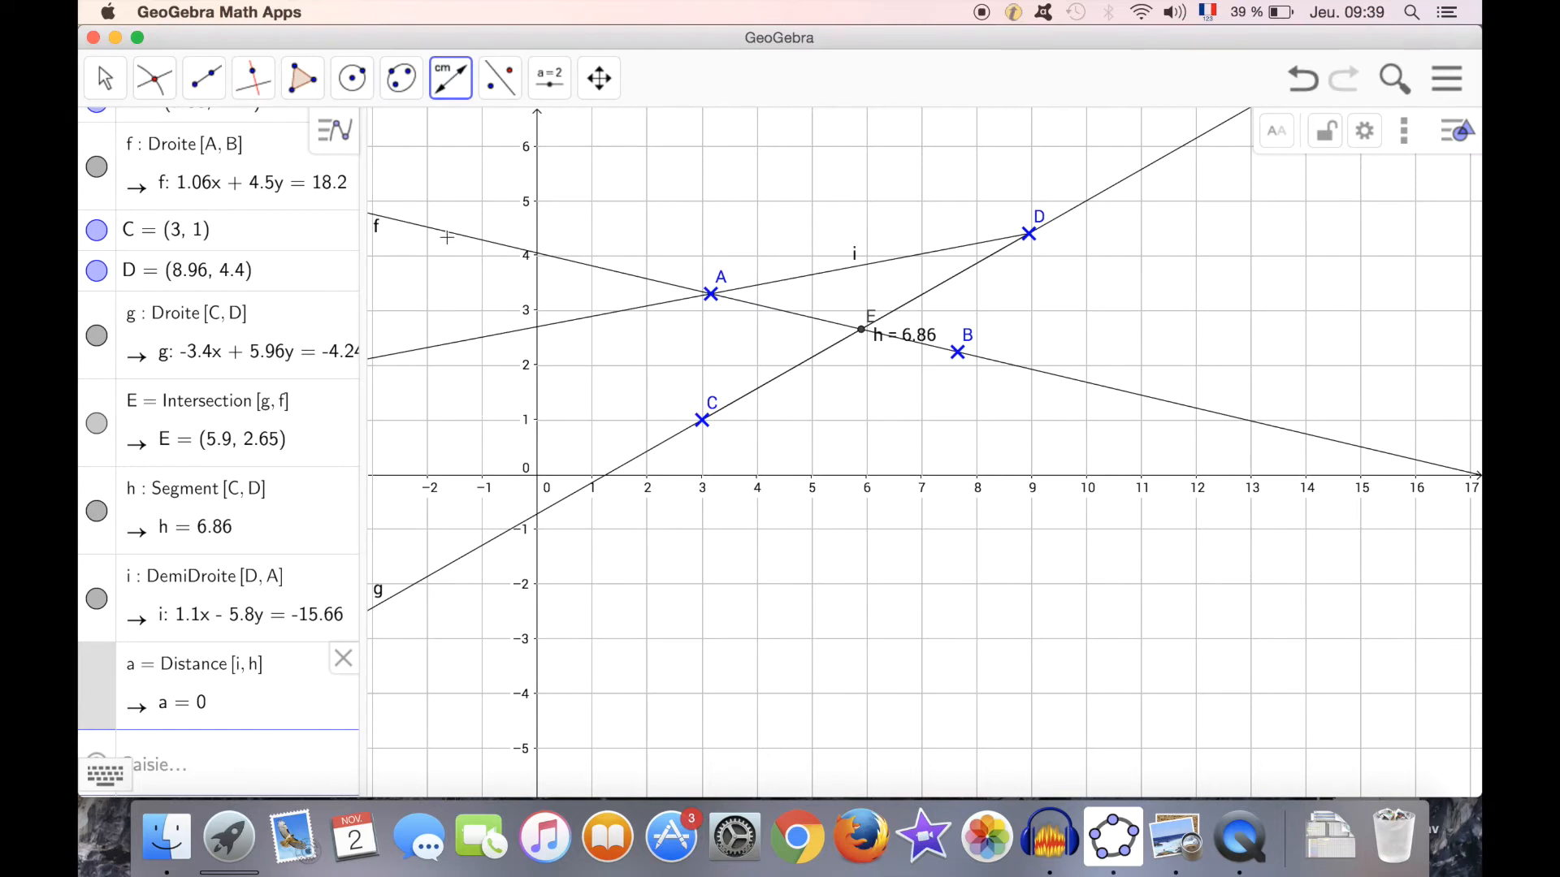
left_click(104, 78)
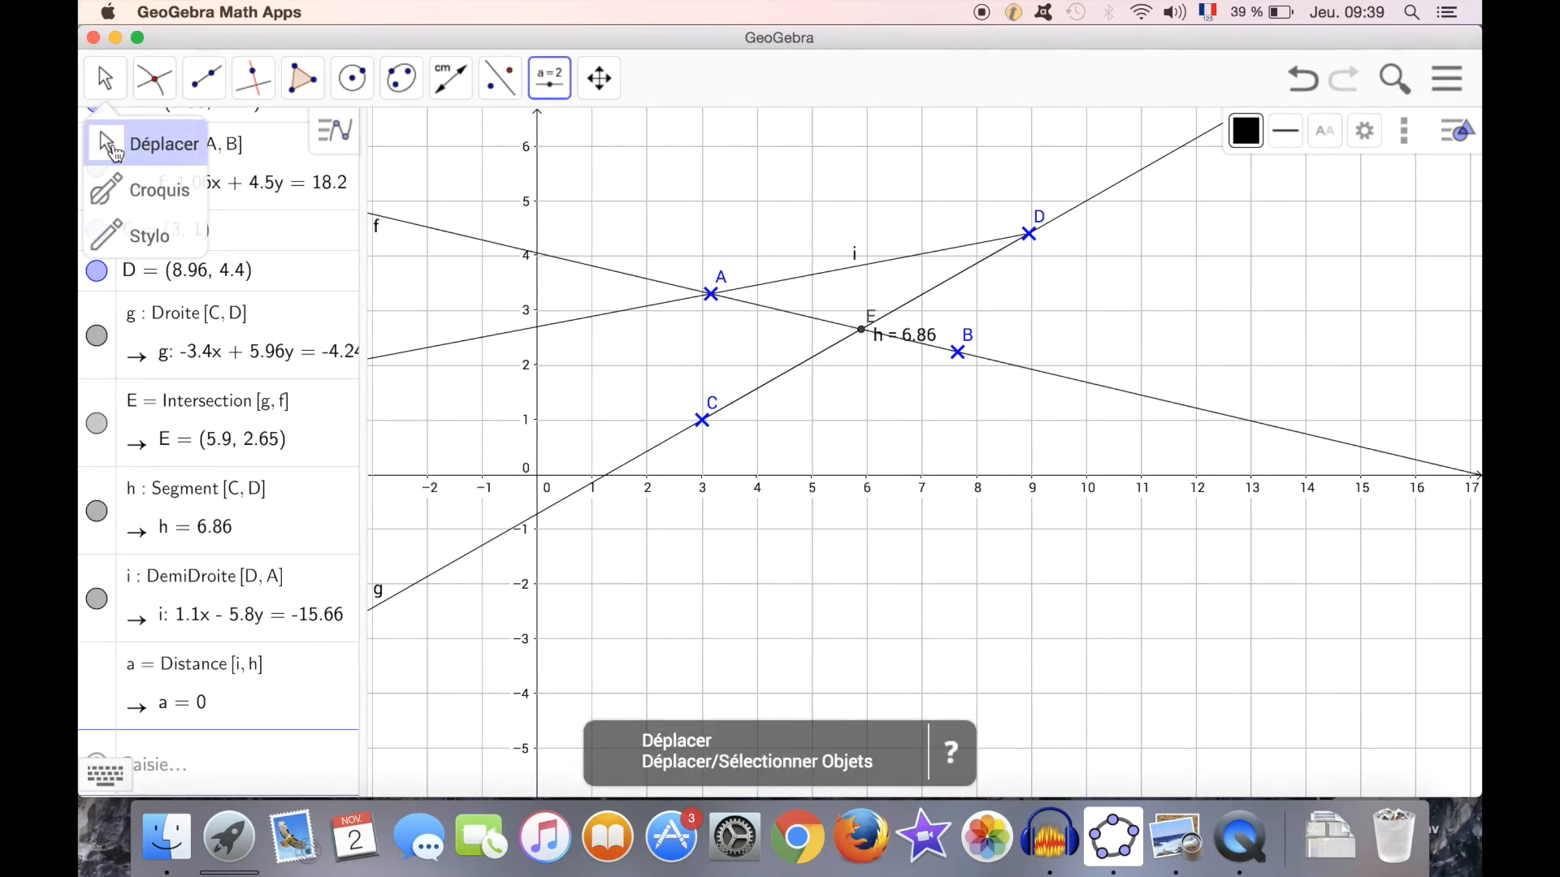
left_click(113, 151)
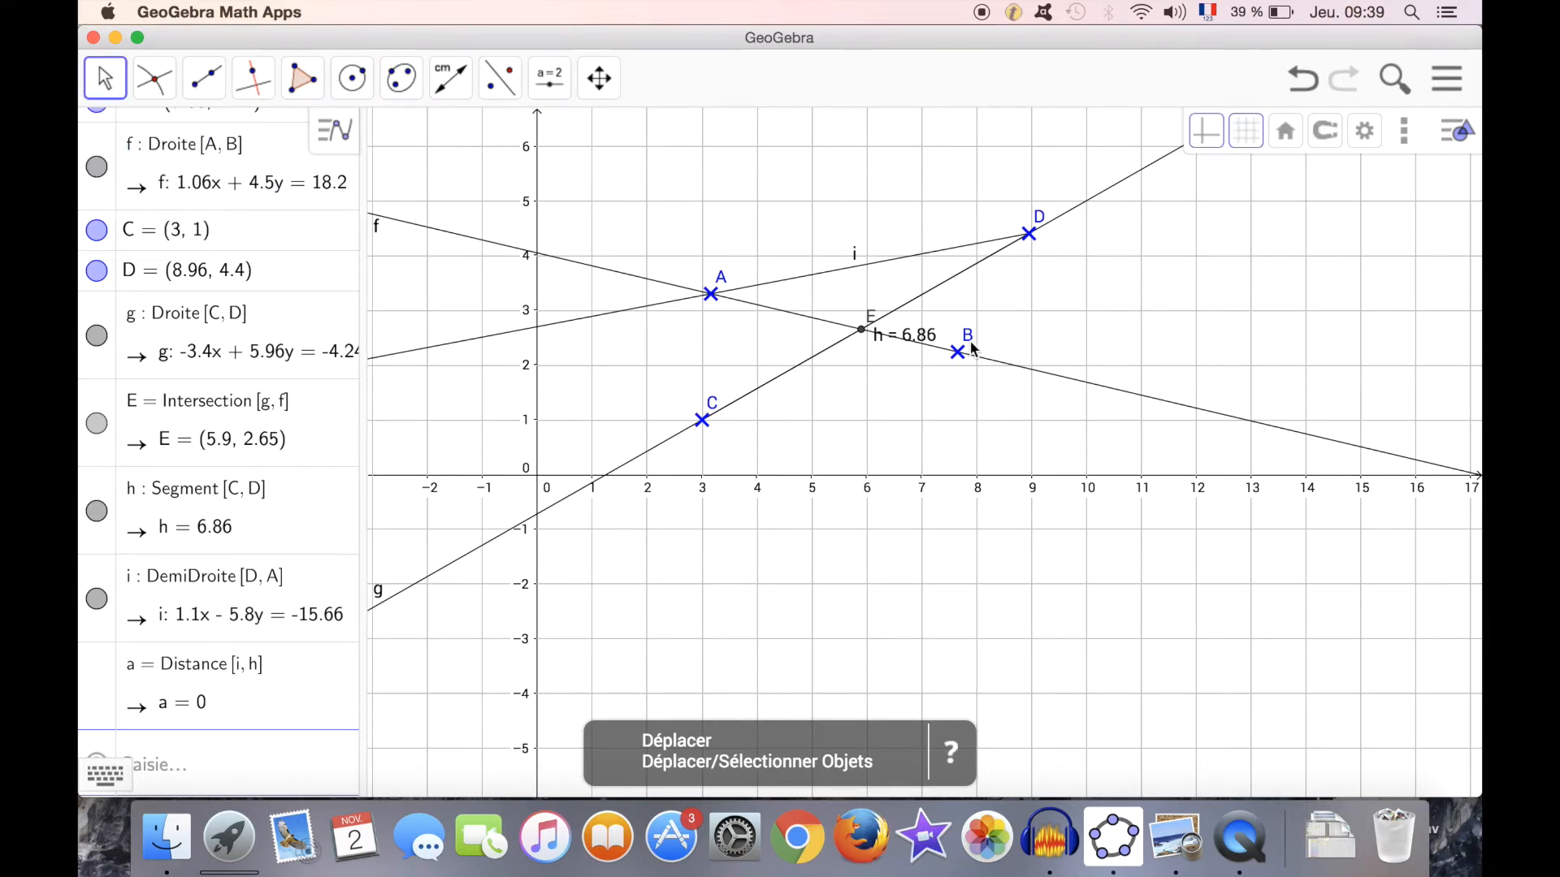
left_click_drag(956, 359, 930, 411)
left_click_drag(906, 465, 1135, 371)
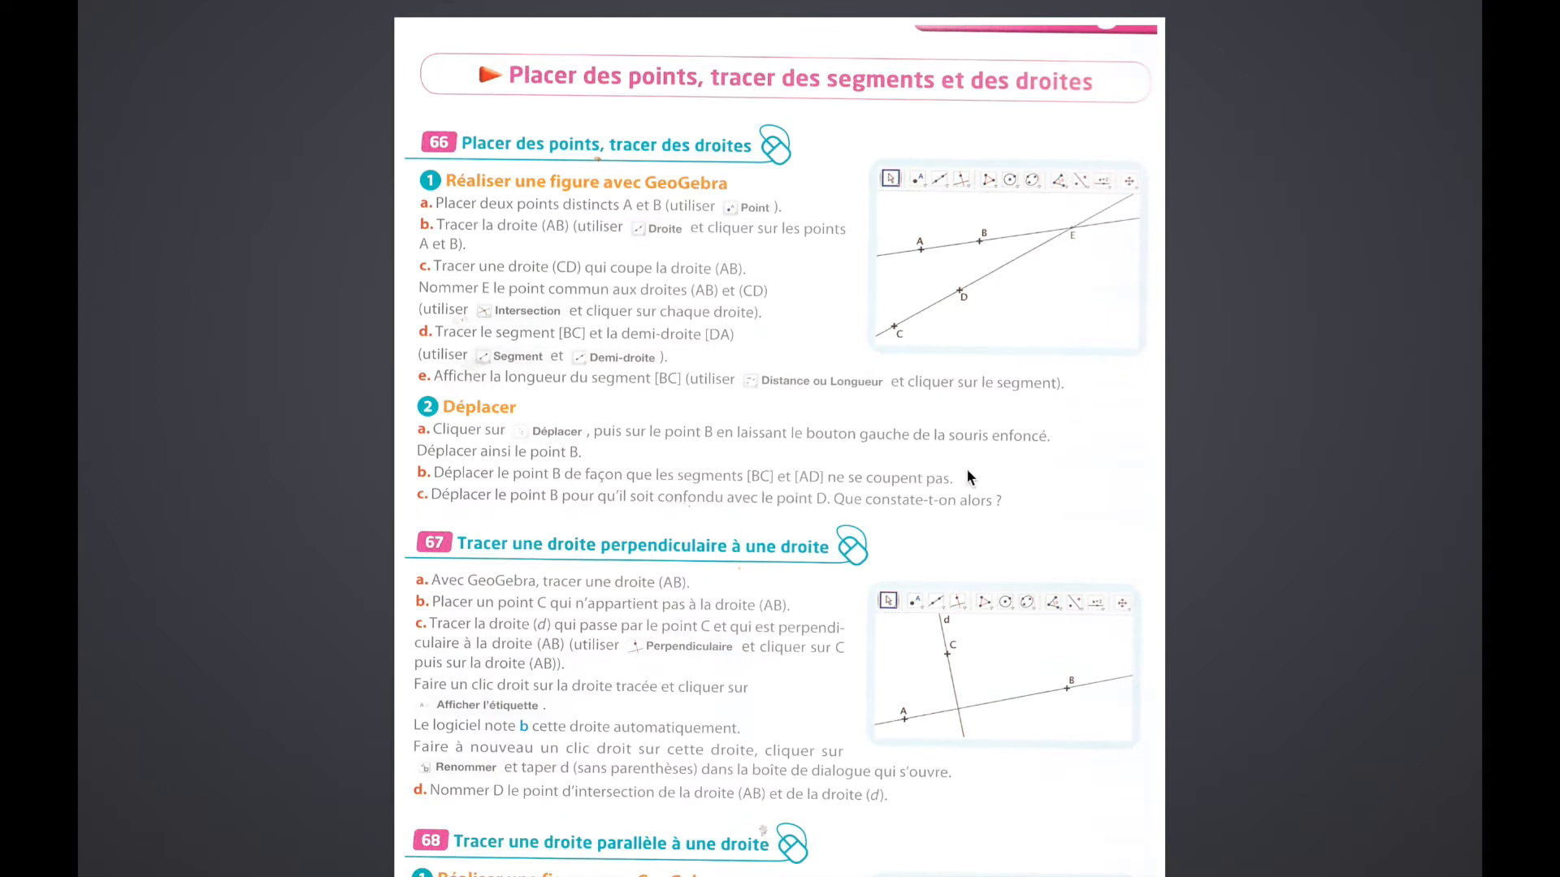
Step: Reread instruction 2b on the exercise sheet and draw segments [AD] and [CB] with the Segment tool
key("super+Tab")
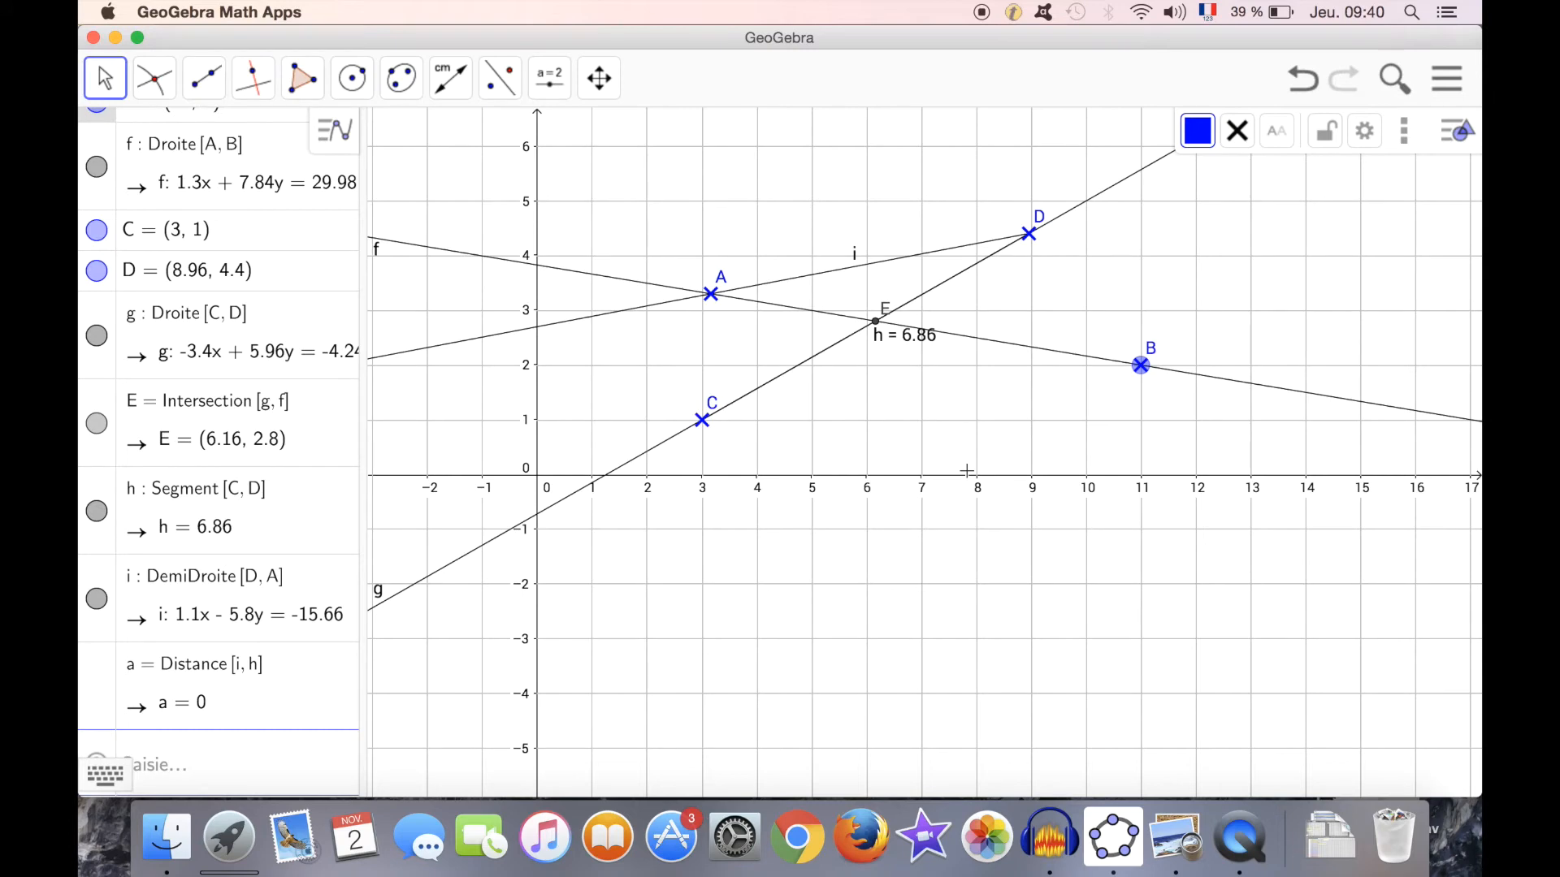
key("super+Tab")
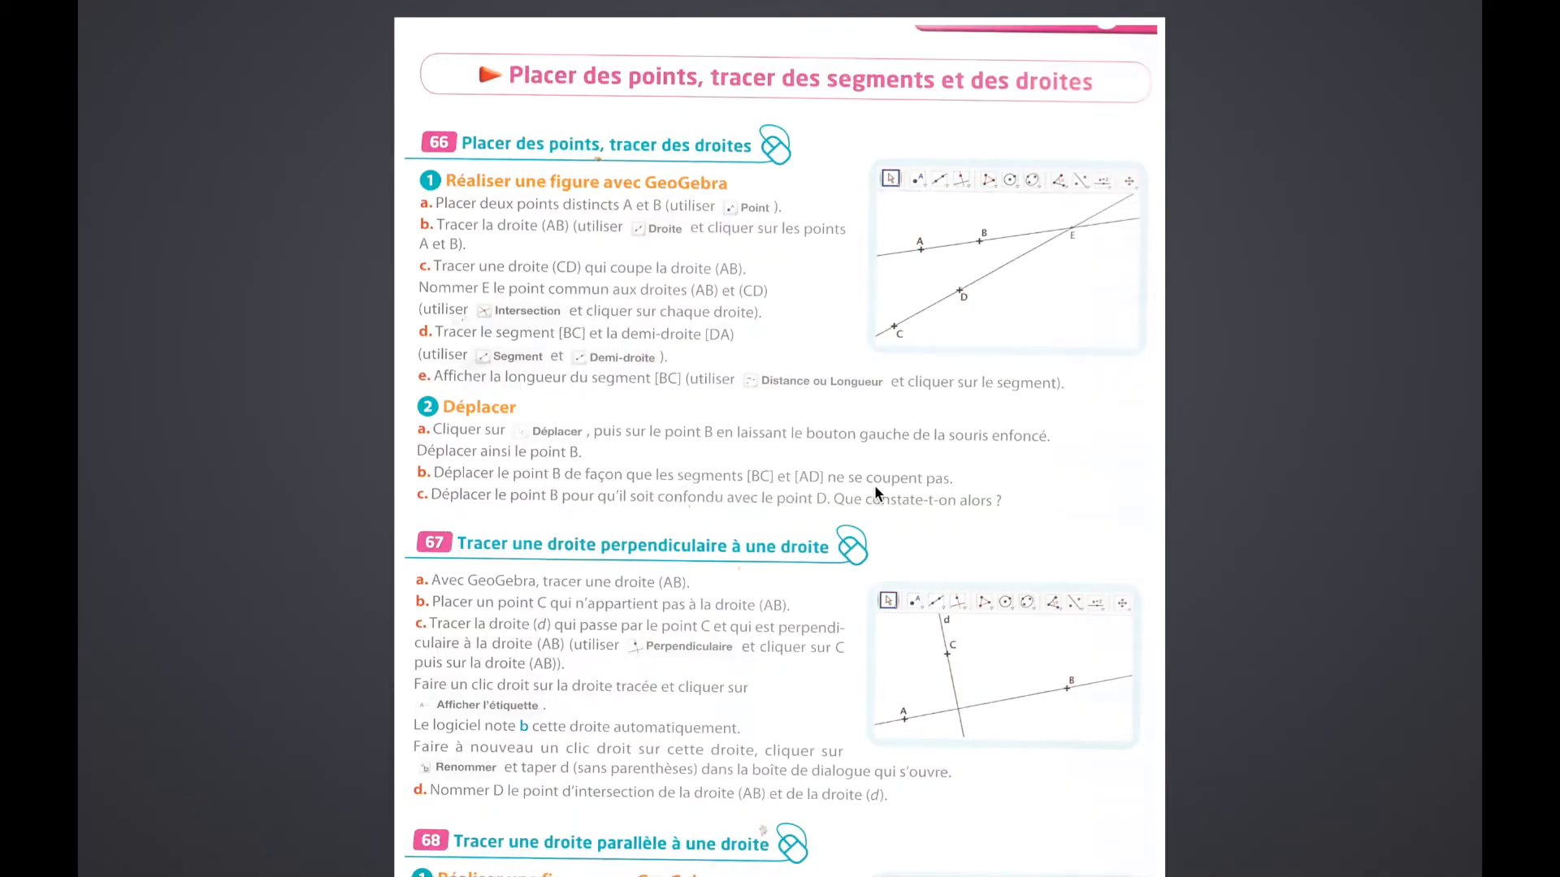
key("super+Tab")
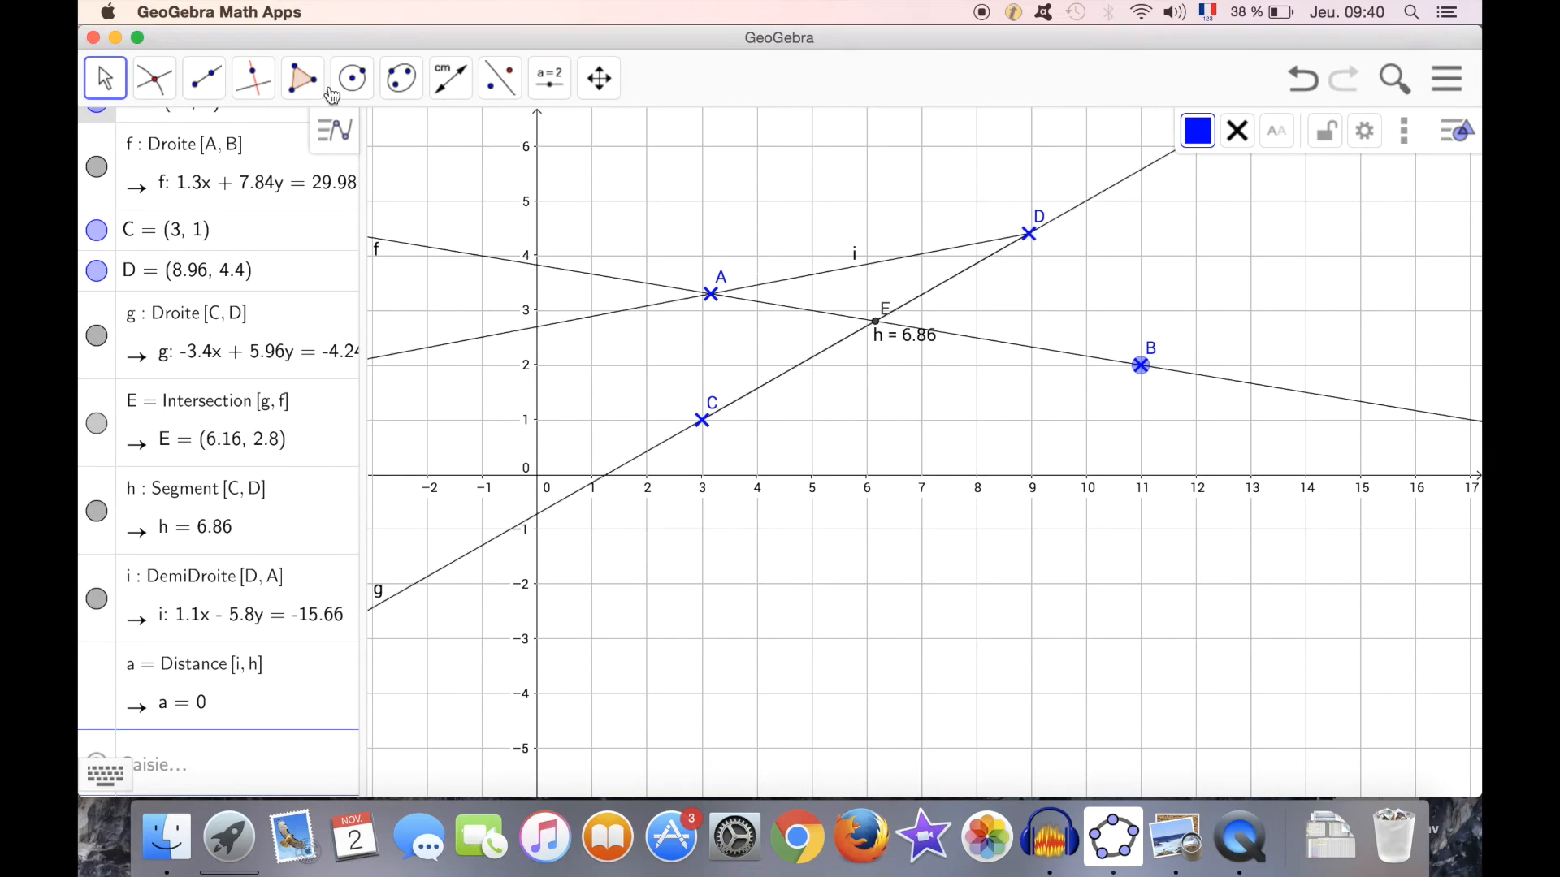
left_click(203, 81)
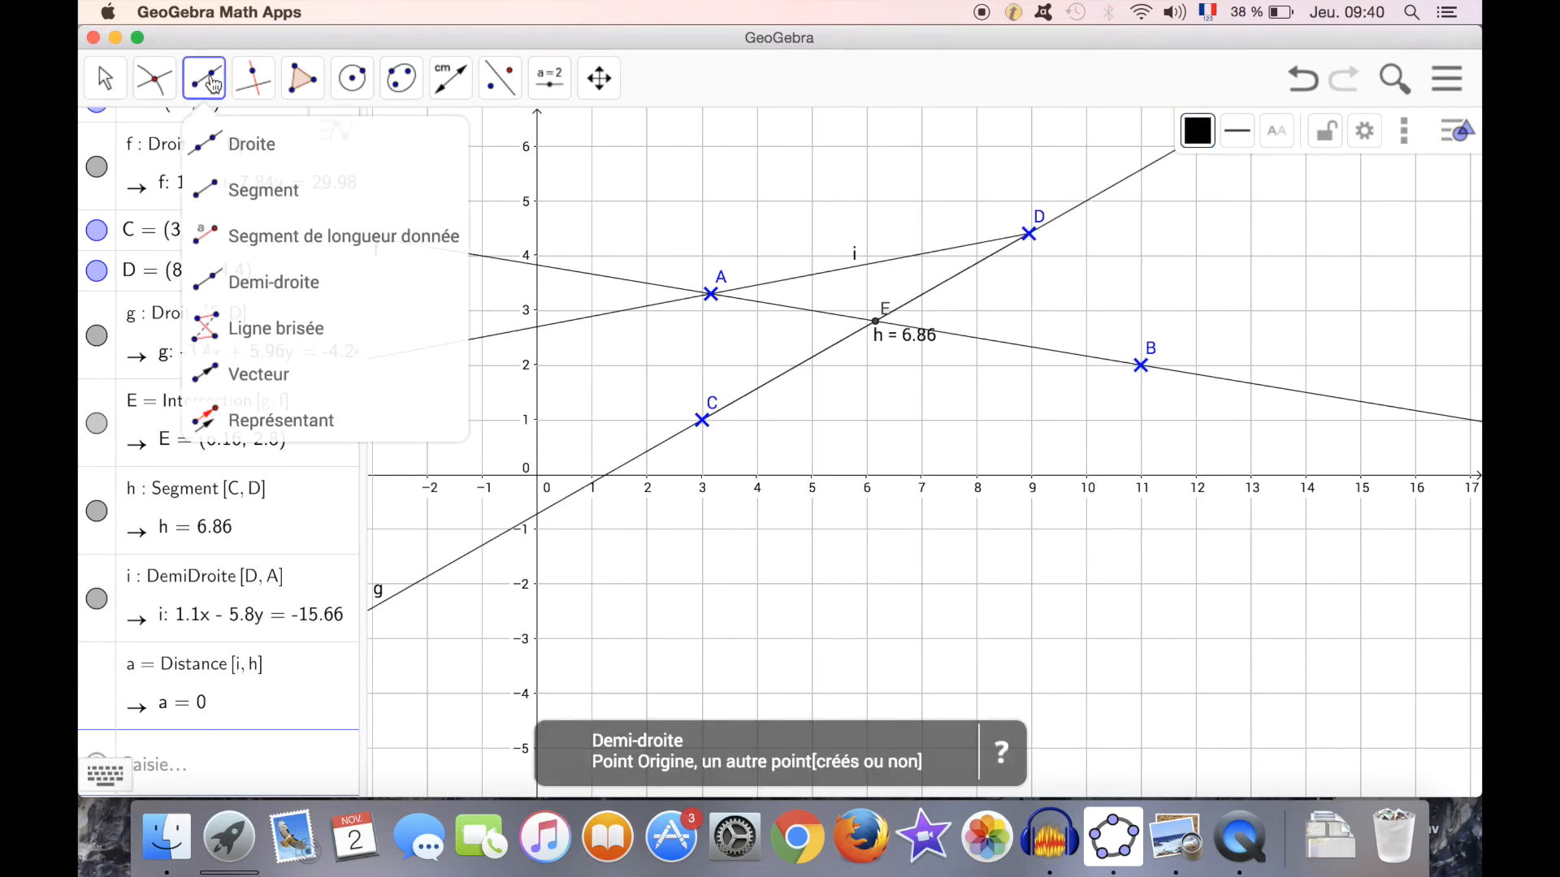
left_click(229, 186)
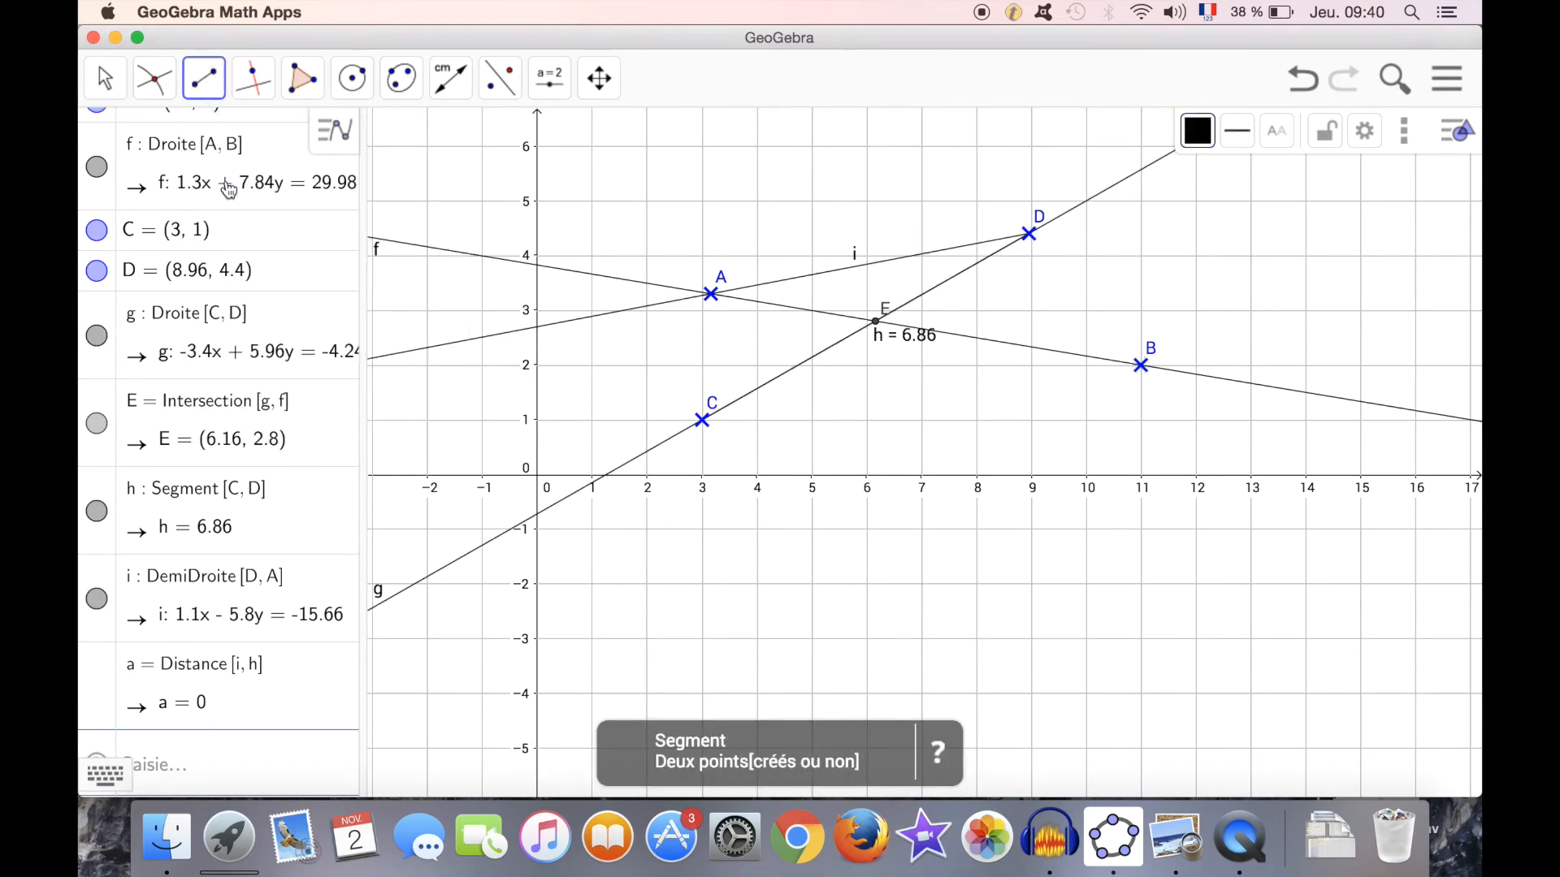
left_click(711, 294)
left_click(1029, 234)
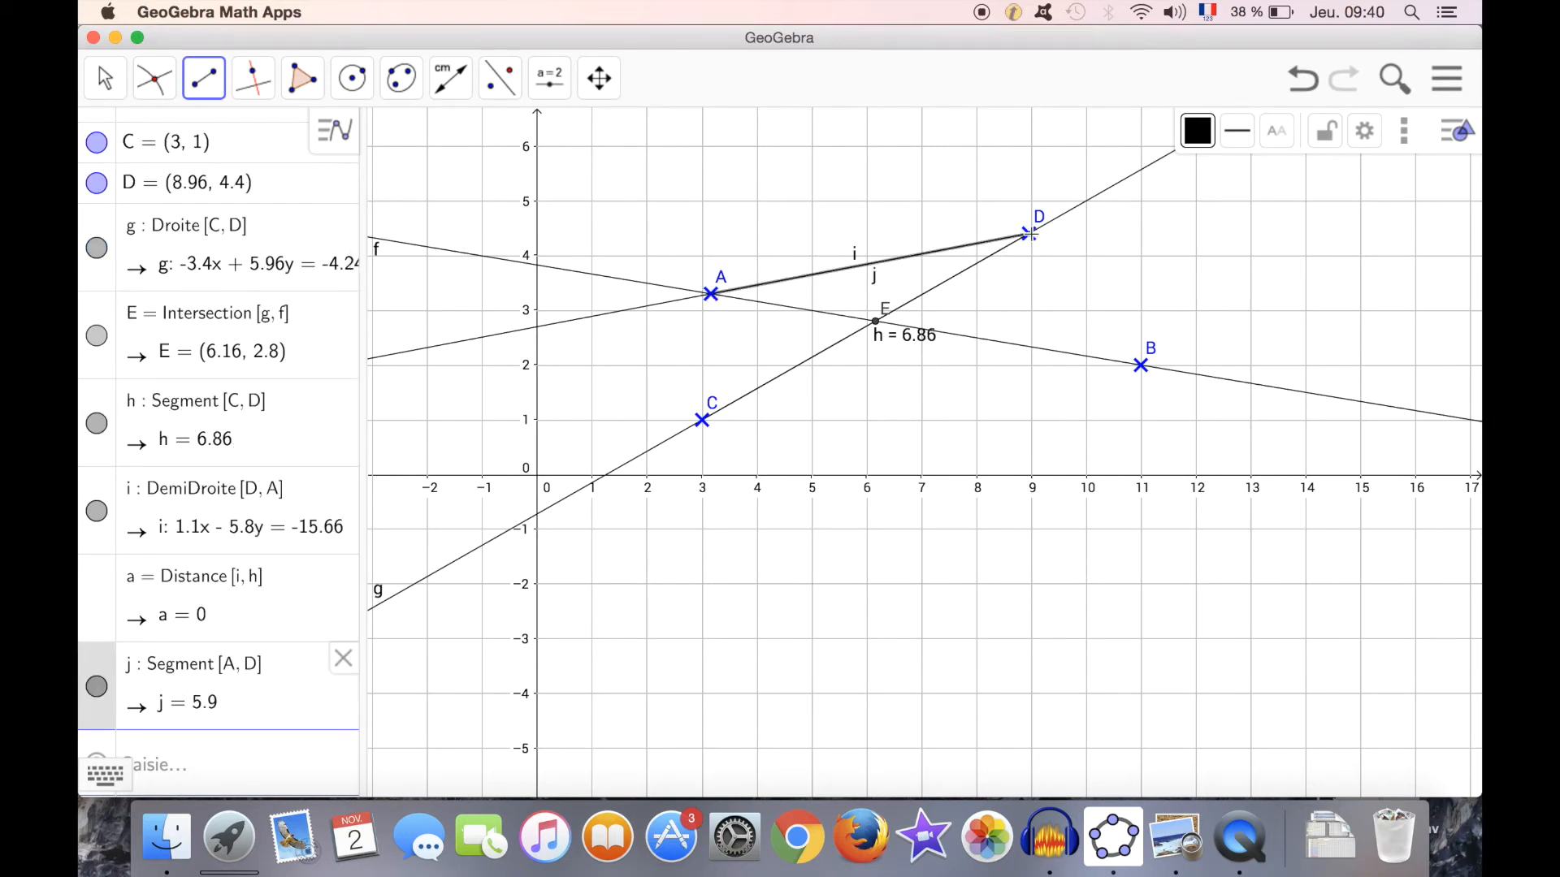
left_click(702, 420)
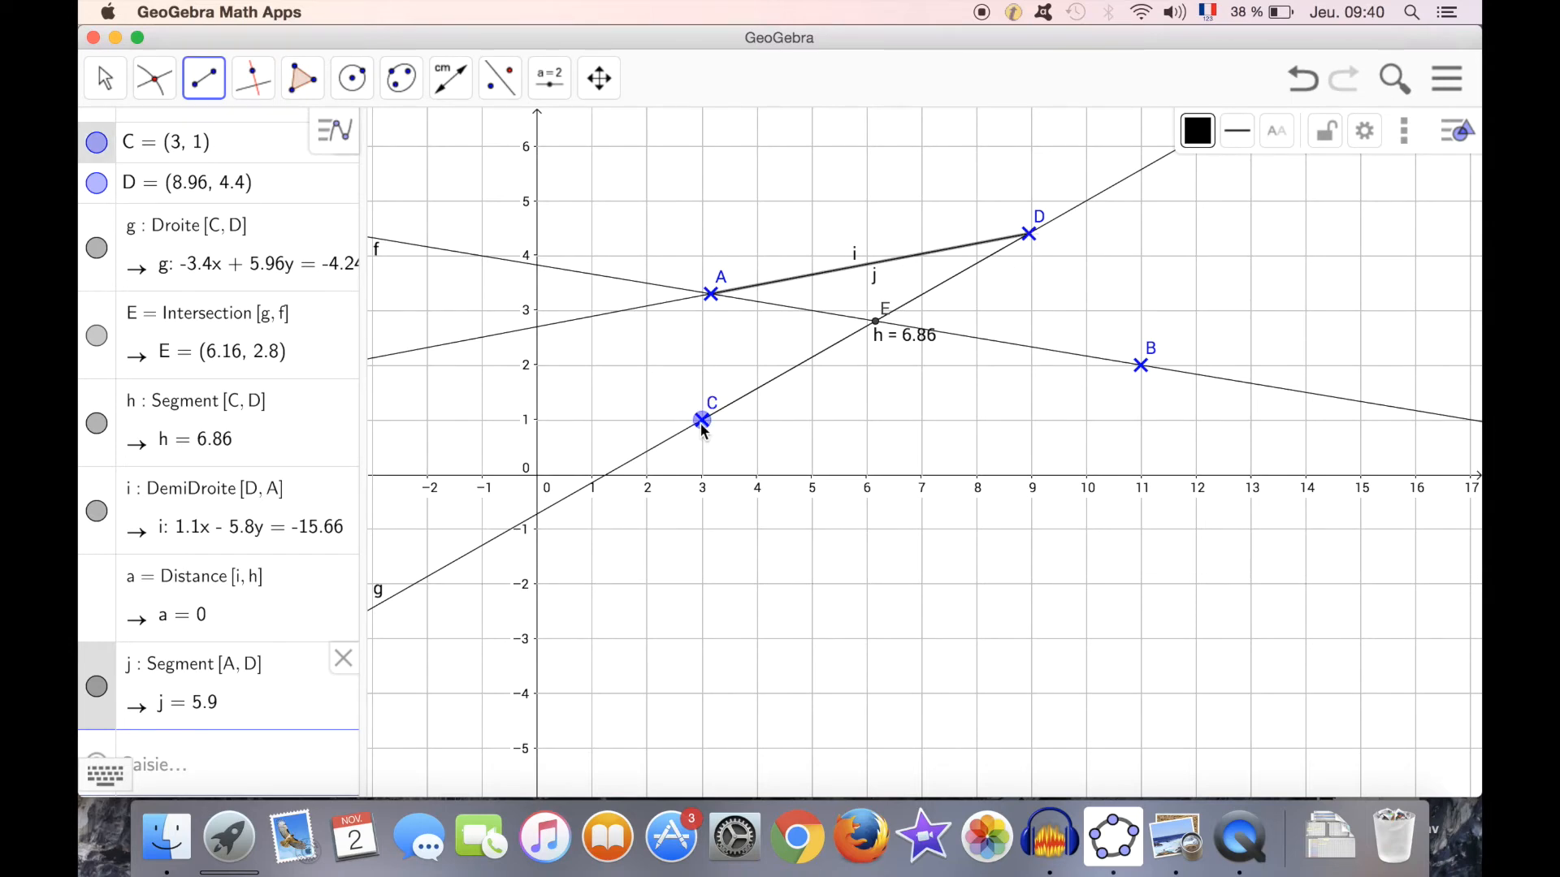
left_click(1141, 366)
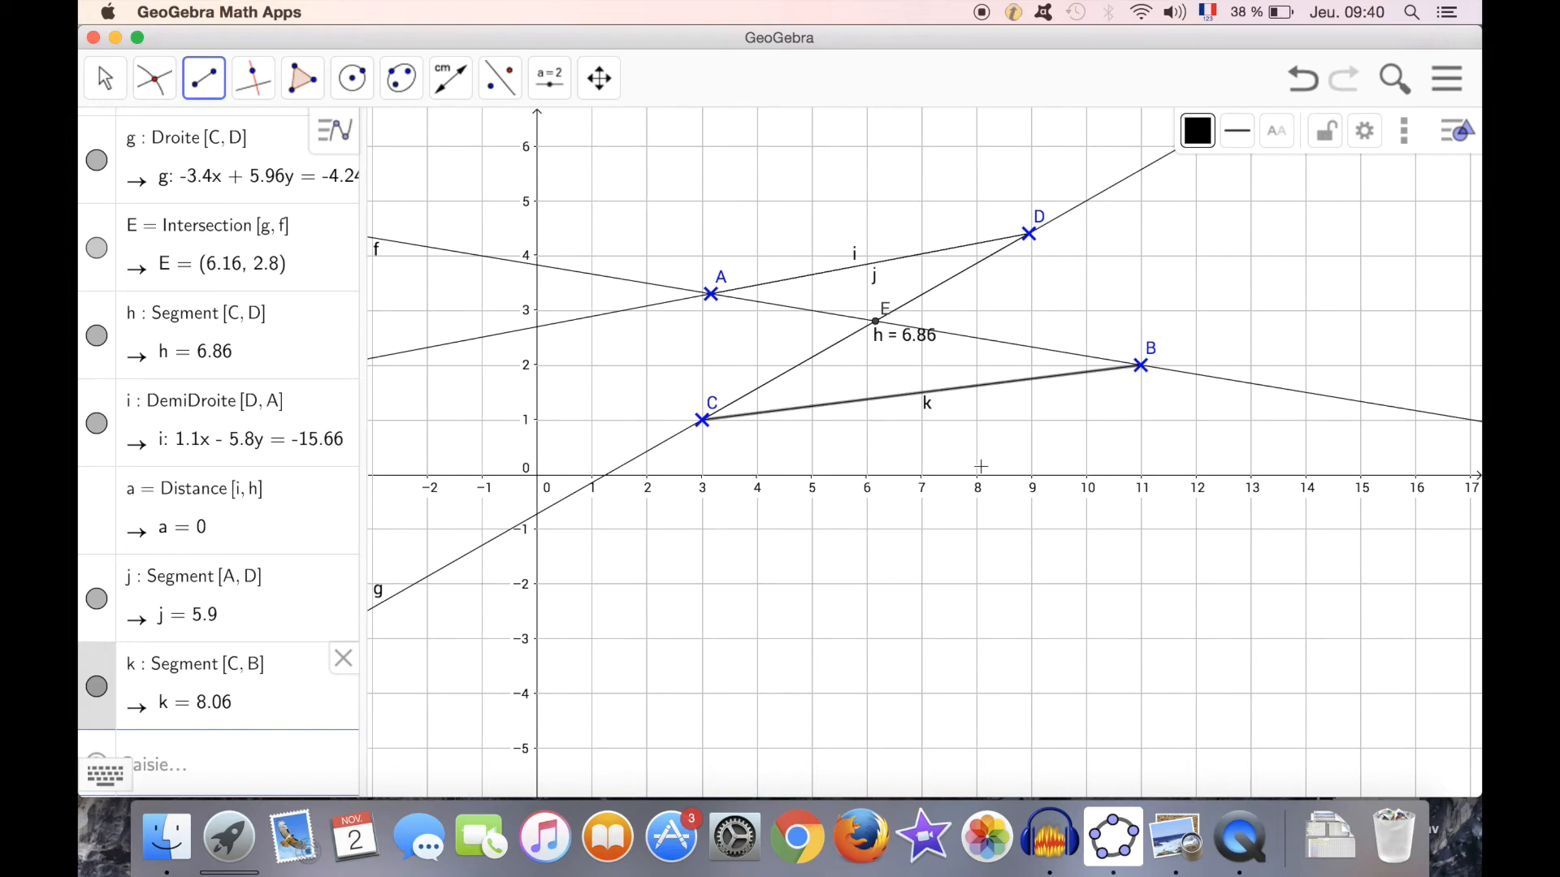
Step: Move point B with the Déplacer tool to about (11.8, 1.7) and check the exercise sheet's instruction for point B
left_click(105, 78)
left_click(124, 155)
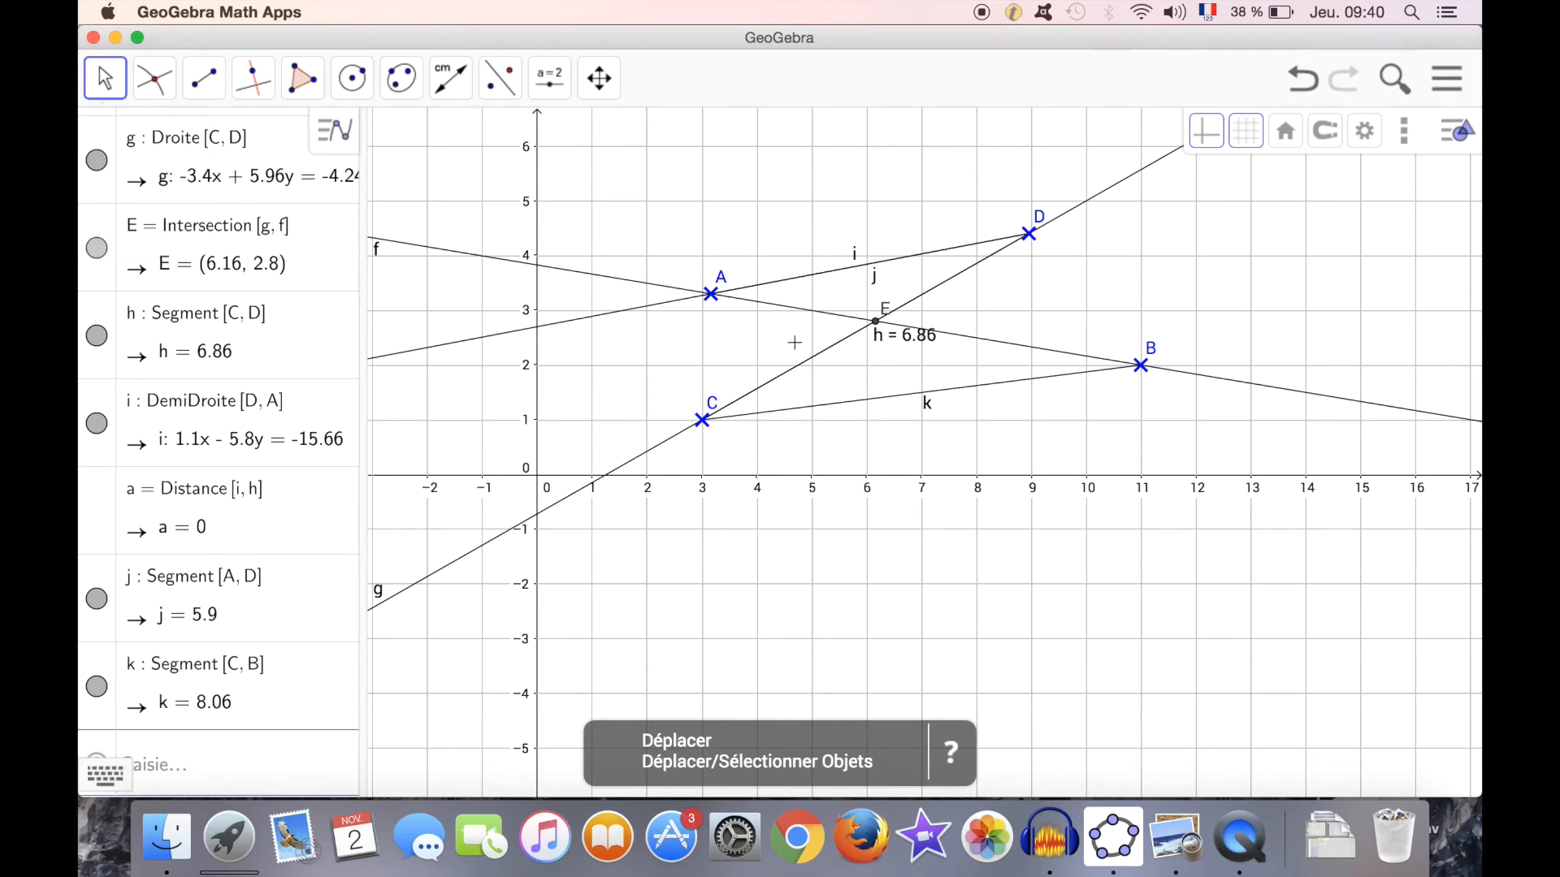
left_click(1140, 367)
left_click_drag(1140, 367, 1182, 381)
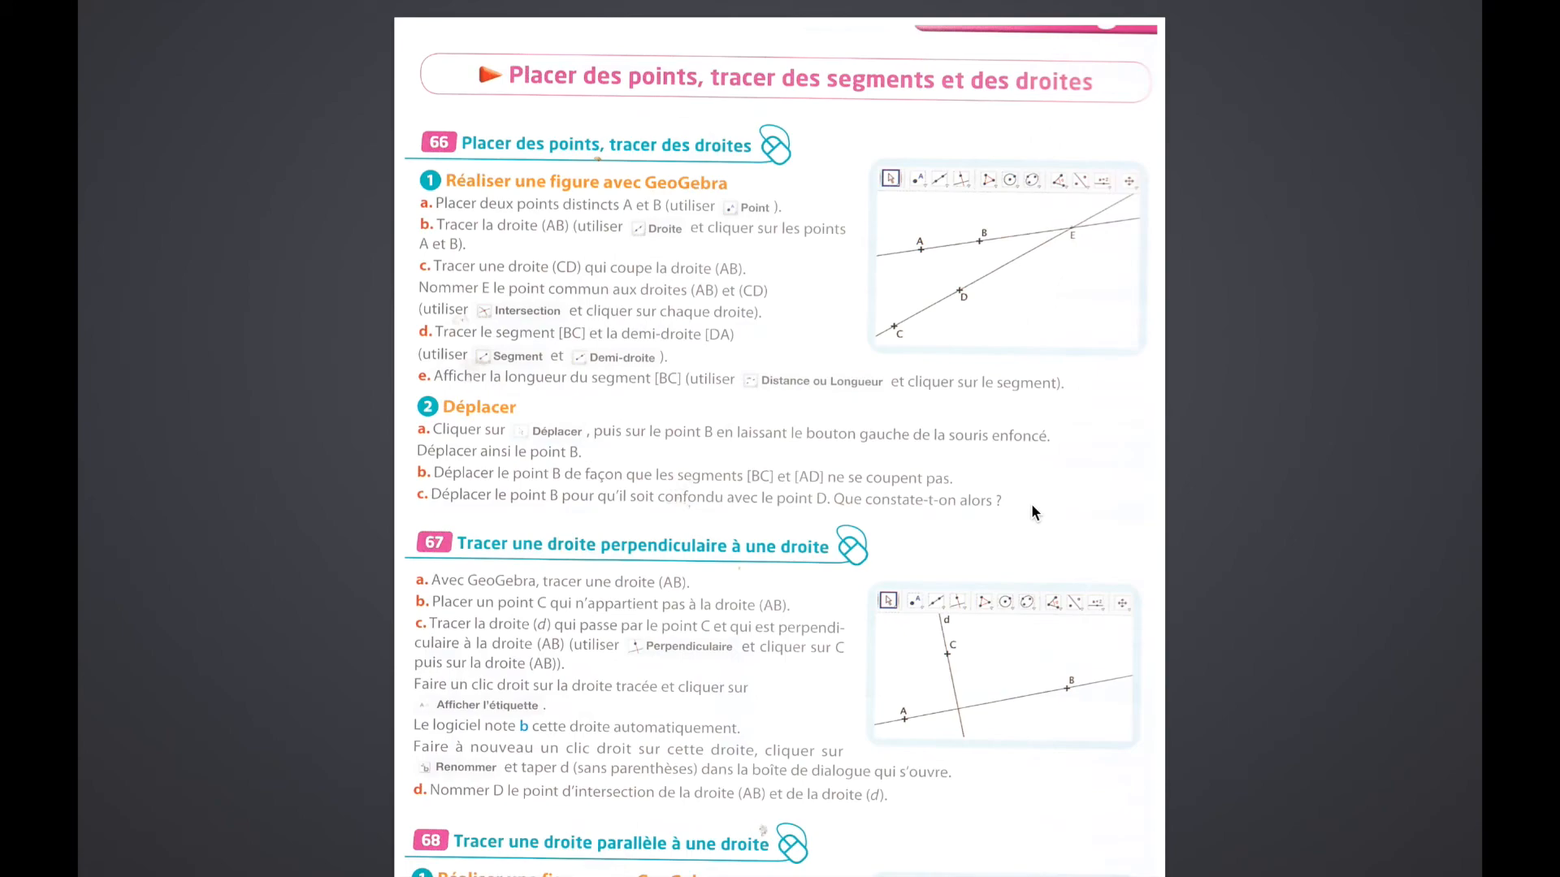
key("super+Tab")
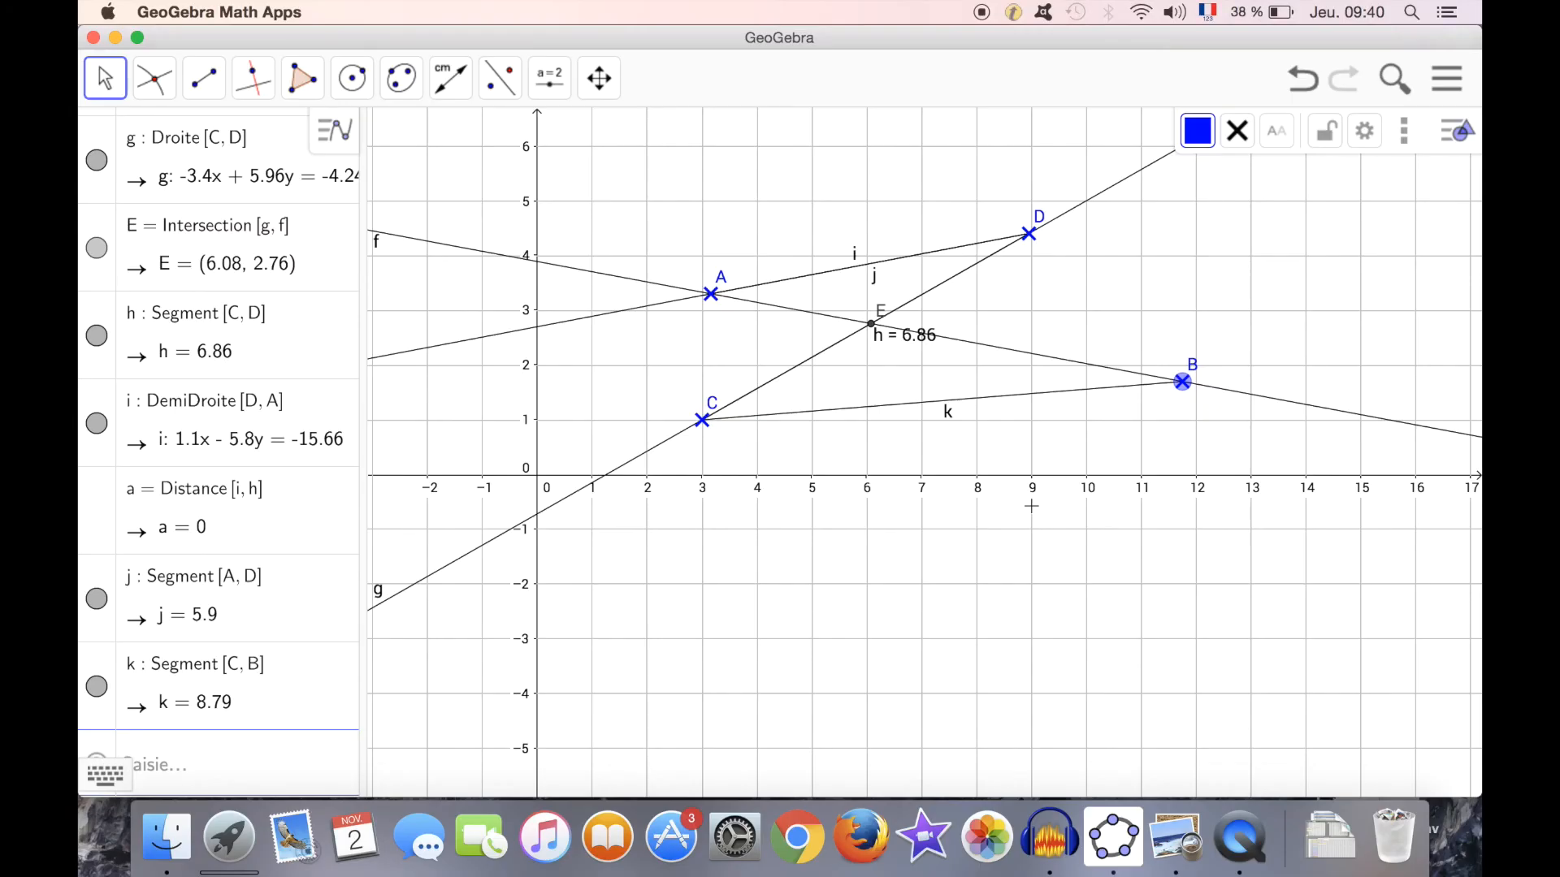
Step: Move point B onto point D, at about (8.95, 4.39), with the Déplacer tool
left_click_drag(1182, 382, 1029, 234)
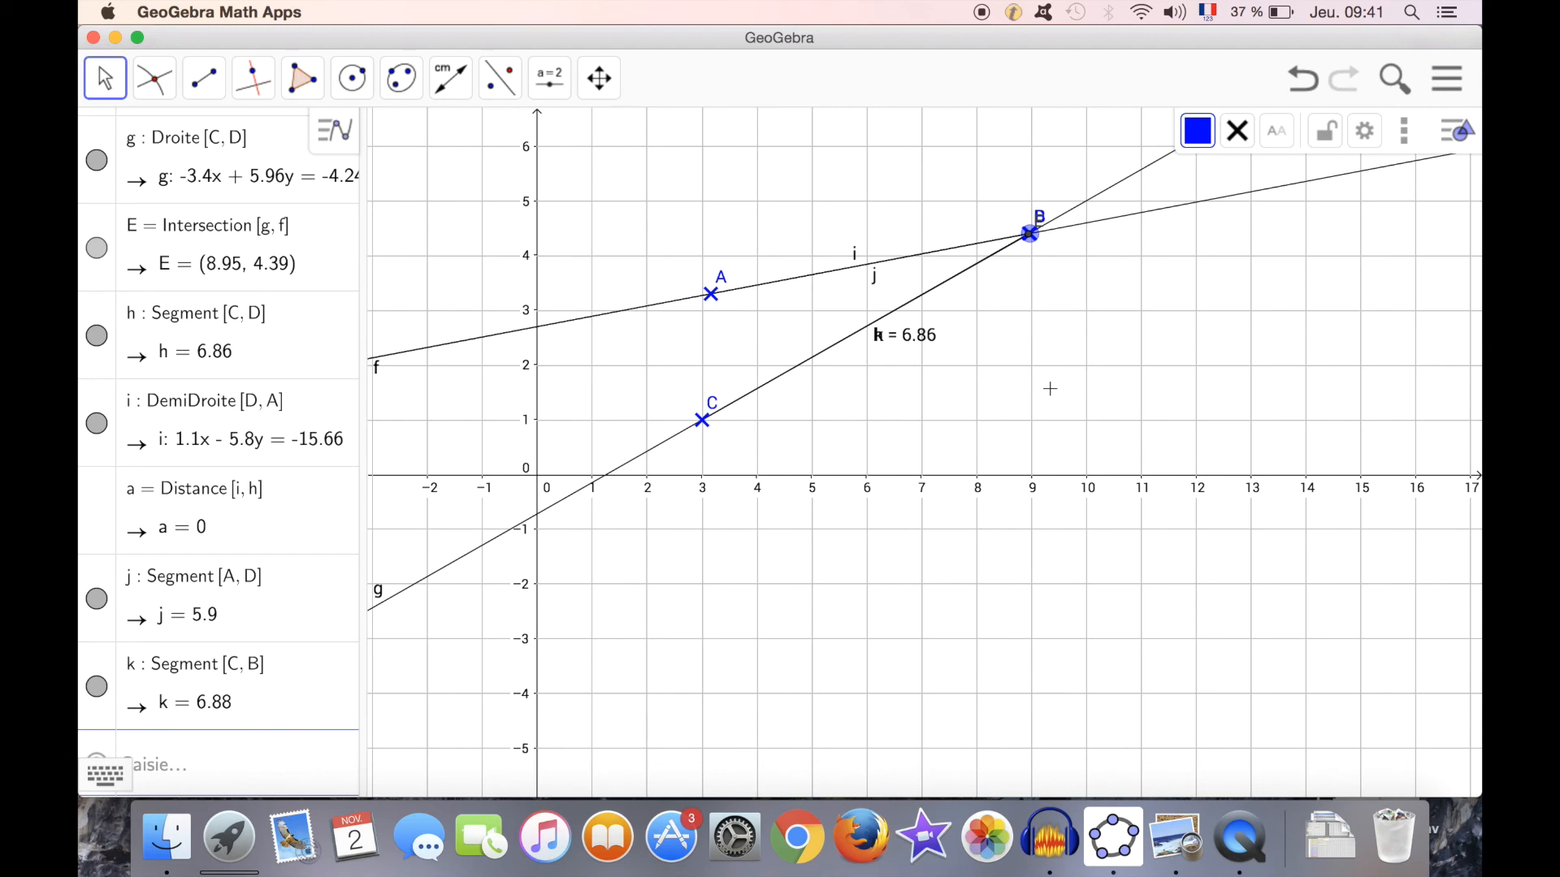
Step: Start saving the construction under the name "points et droites" in Téléchargements, and cancel at the final save prompt
left_click(1447, 81)
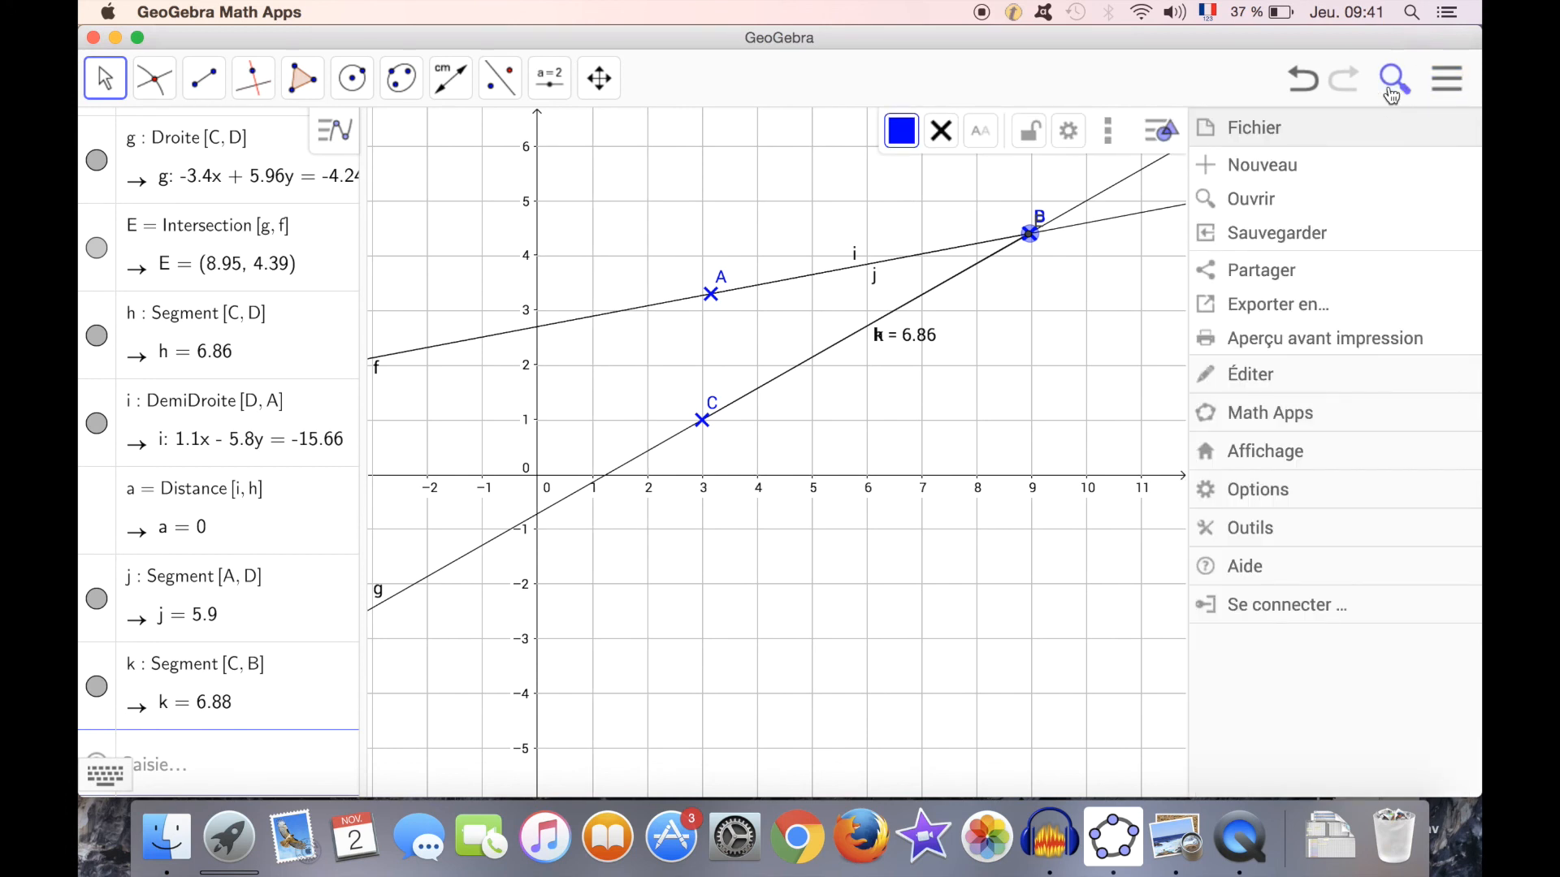
left_click(1274, 234)
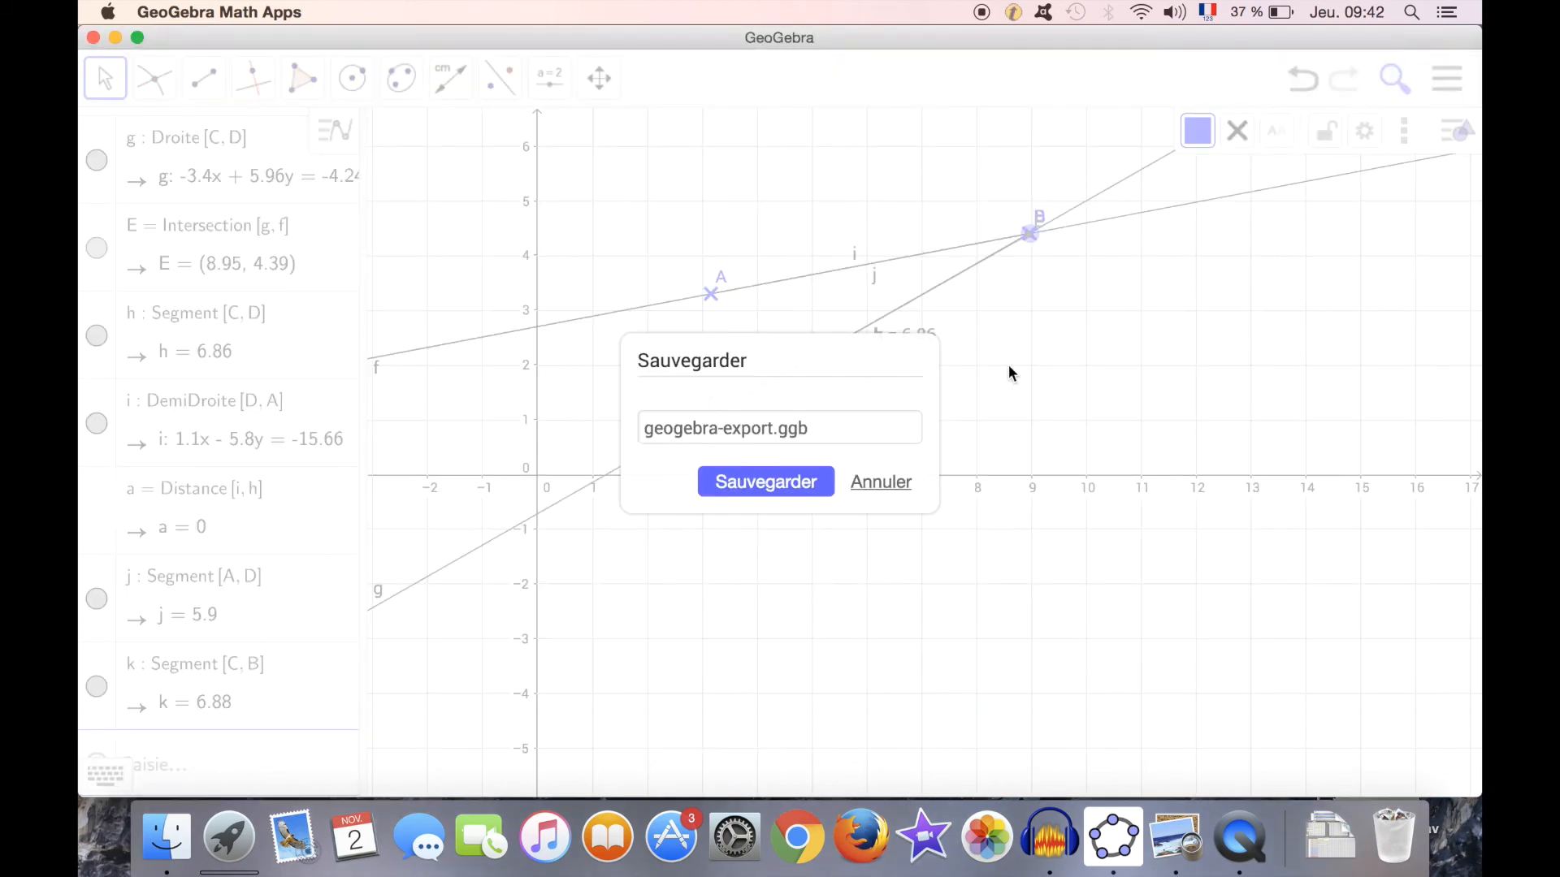
left_click_drag(855, 432, 568, 422)
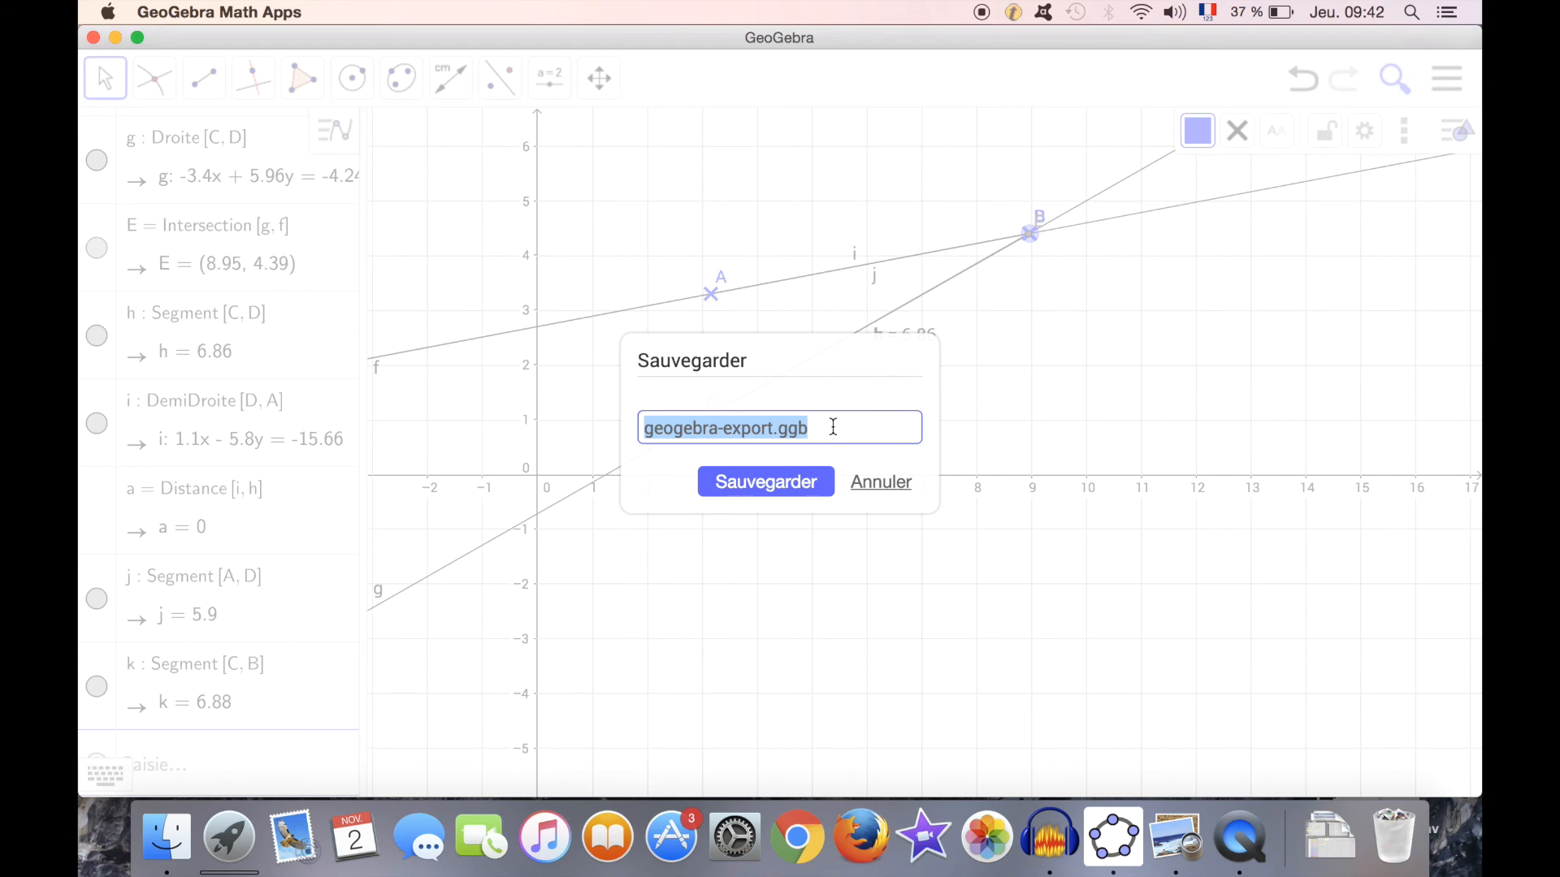
type("point")
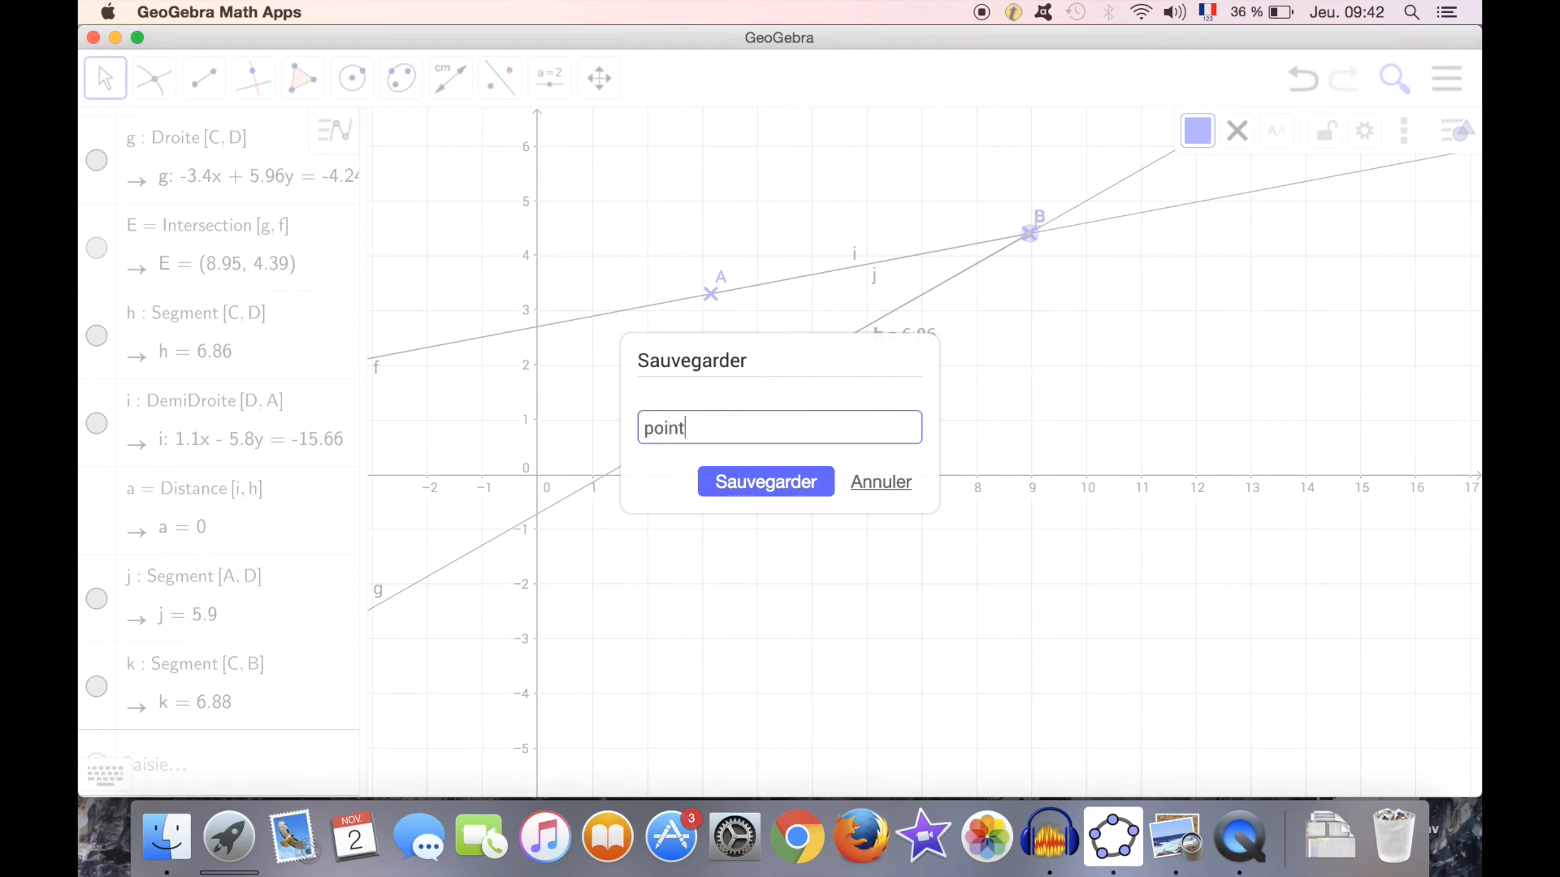
type("s et droites")
left_click(758, 485)
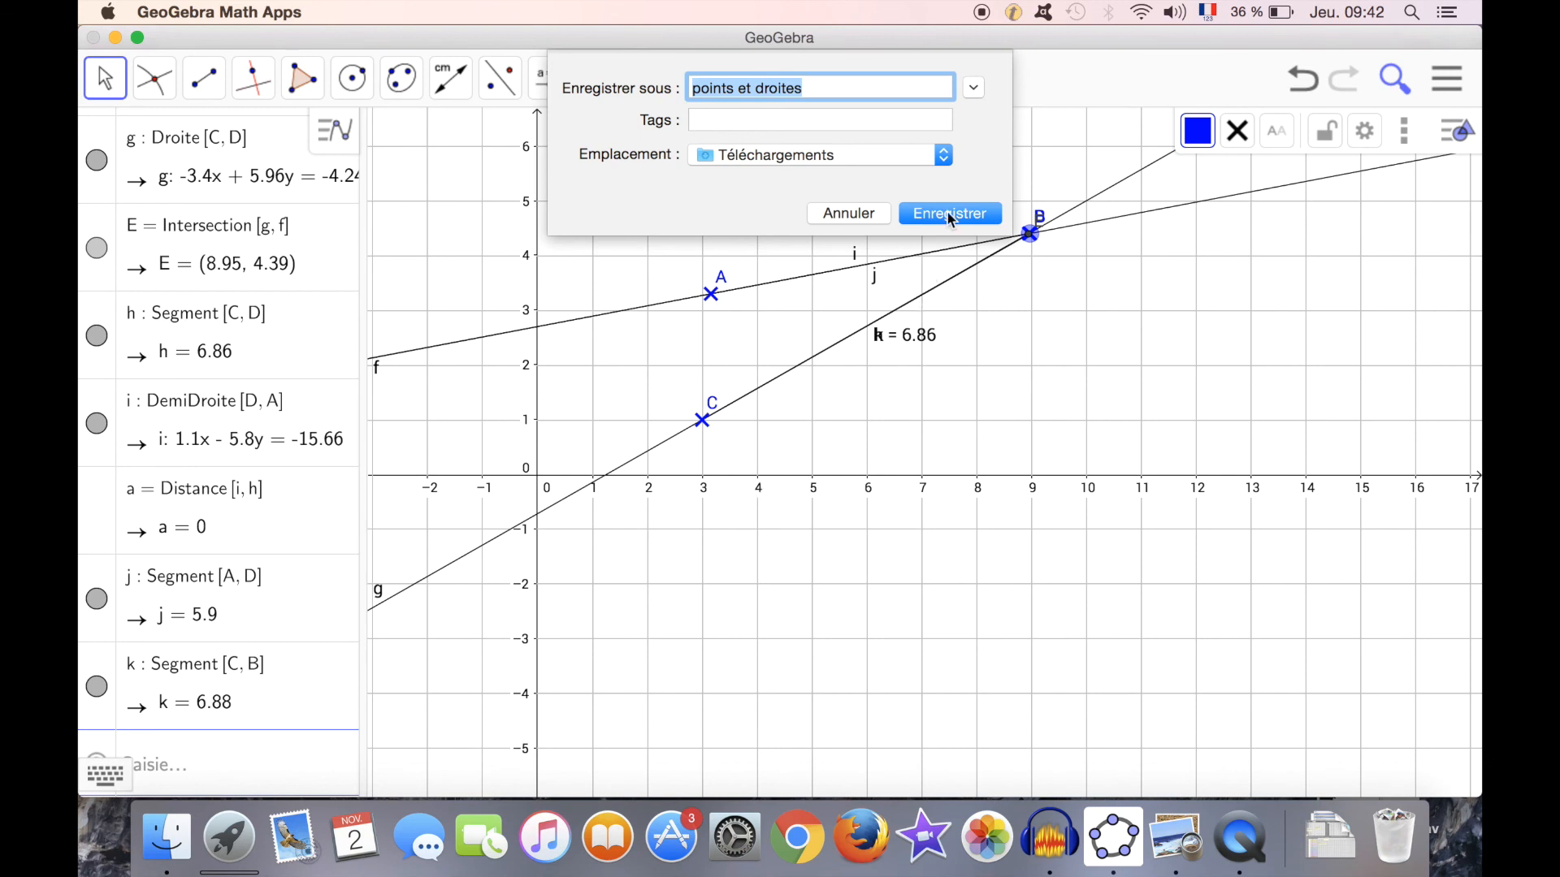
left_click(849, 213)
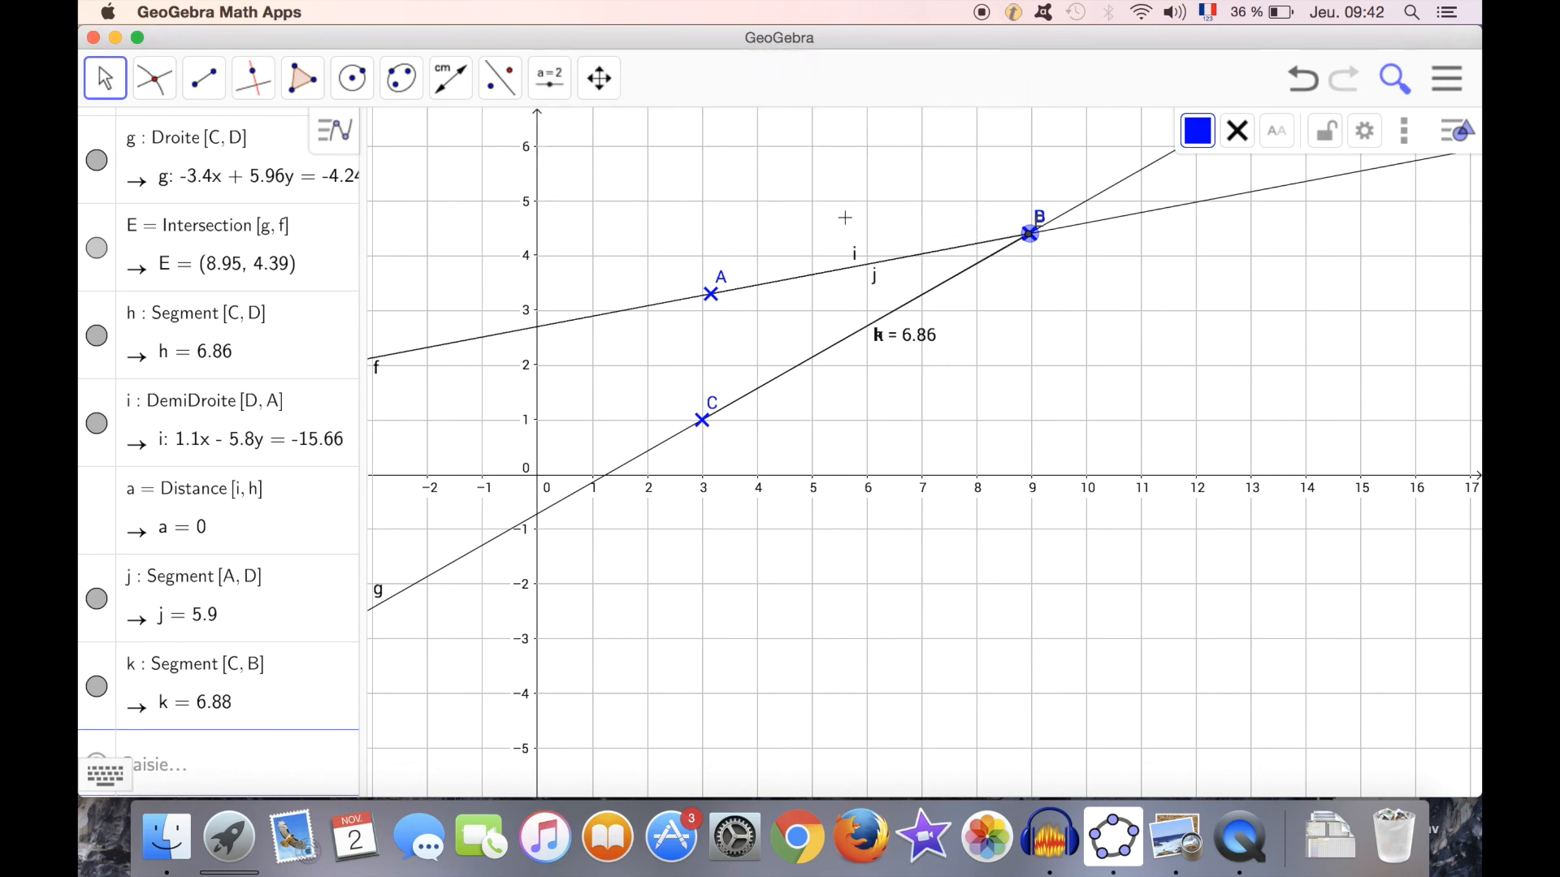